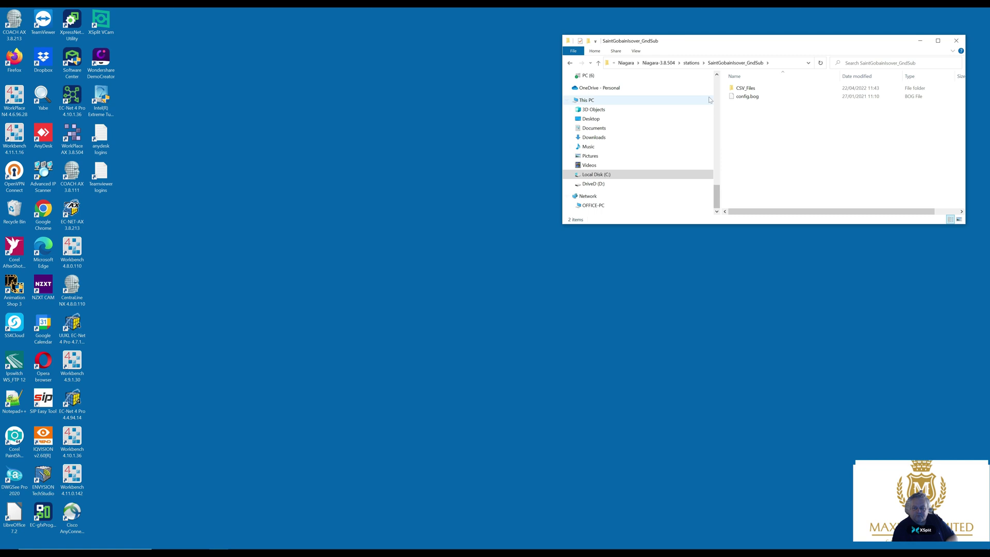
Go up to the Niagara-3.8.504 stations folder and open the SaintGobainIsover_1stSub station folder
{"action": "left_click", "coordinate": [591, 62]}
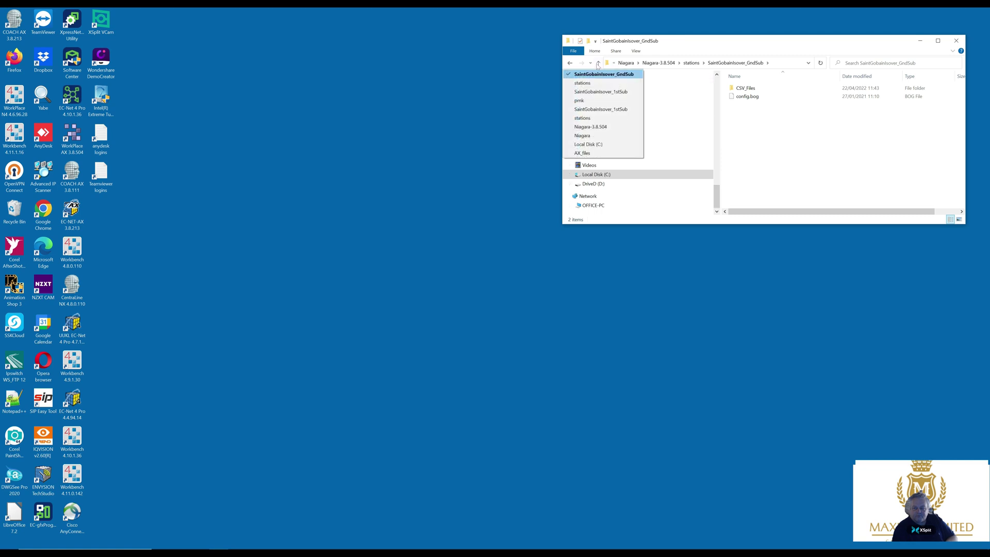
{"action": "left_click", "coordinate": [597, 63]}
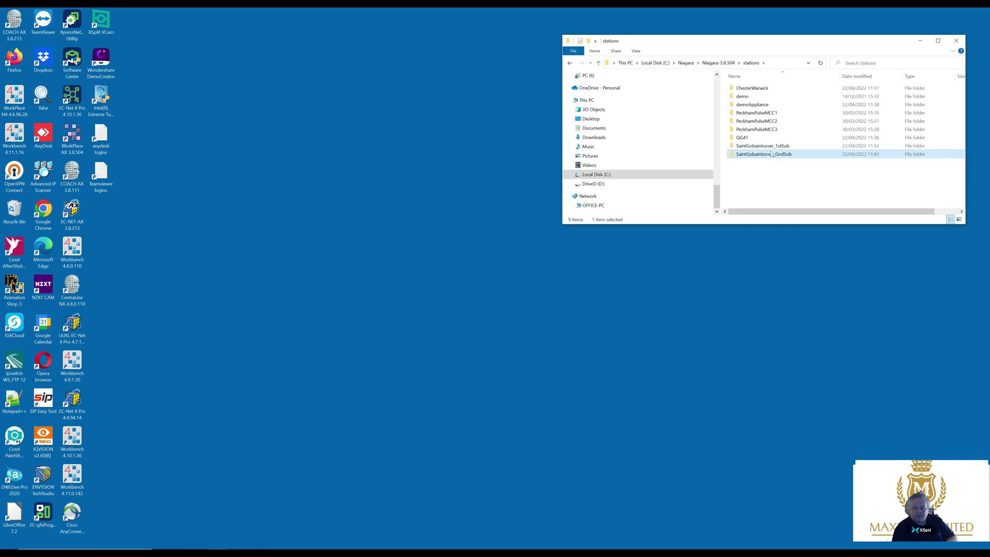
{"action": "double_click", "coordinate": [770, 152]}
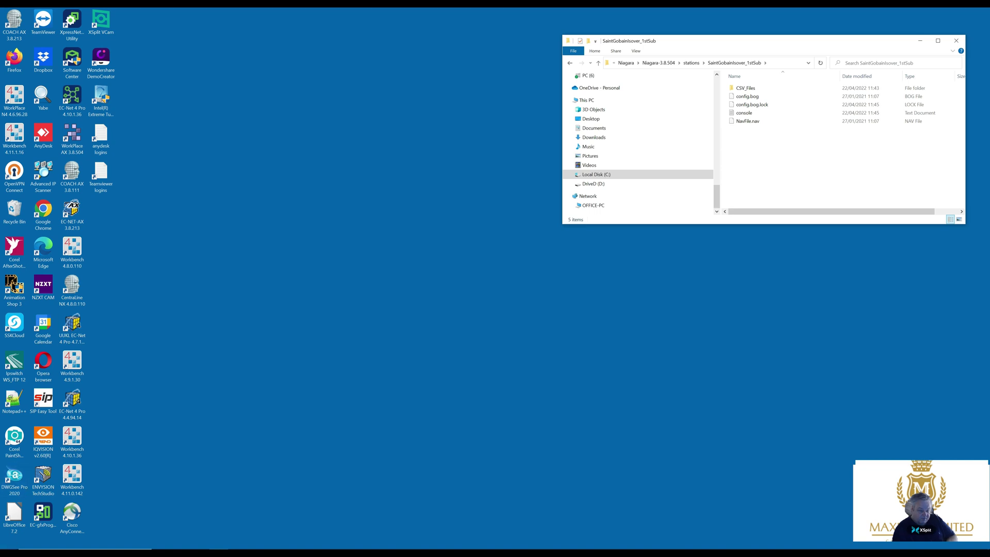
Install the platform daemon for Vykon AX Supervisor 3.8.504 and allow it to run
{"action": "left_click", "coordinate": [5, 552]}
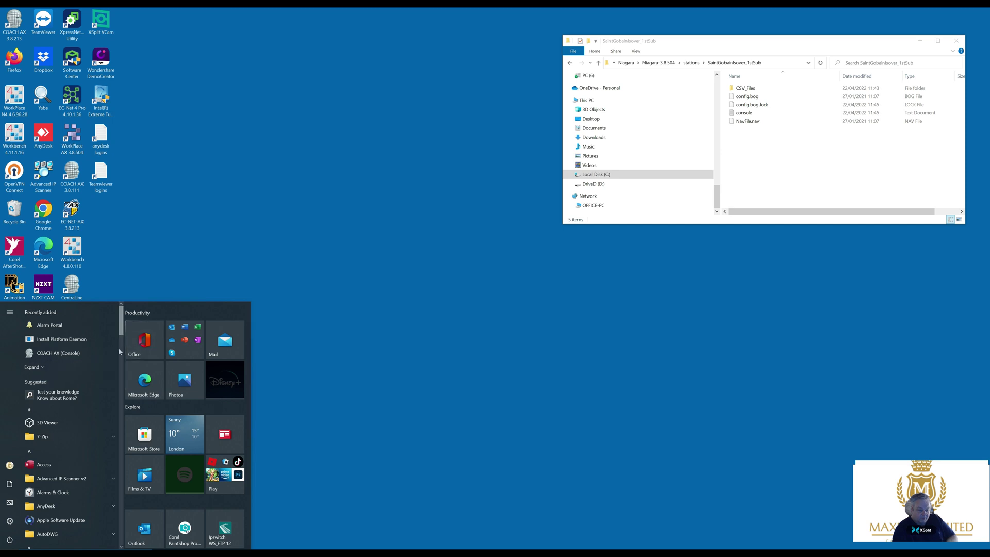
{"action": "scroll", "coordinate": [119, 392], "scroll_direction": "down", "scroll_amount": 5}
{"action": "scroll", "coordinate": [118, 424], "scroll_direction": "down", "scroll_amount": 15}
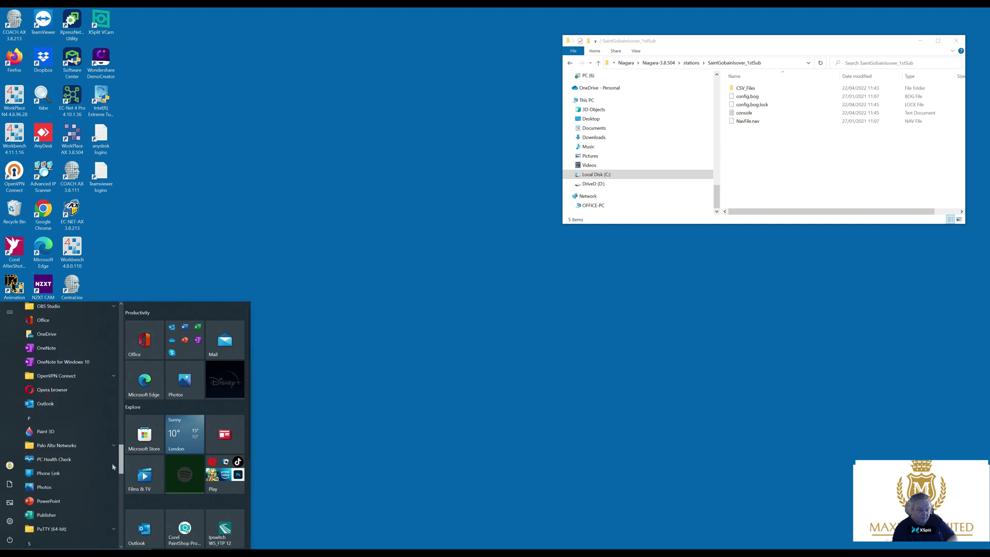
{"action": "scroll", "coordinate": [114, 480], "scroll_direction": "down", "scroll_amount": 10}
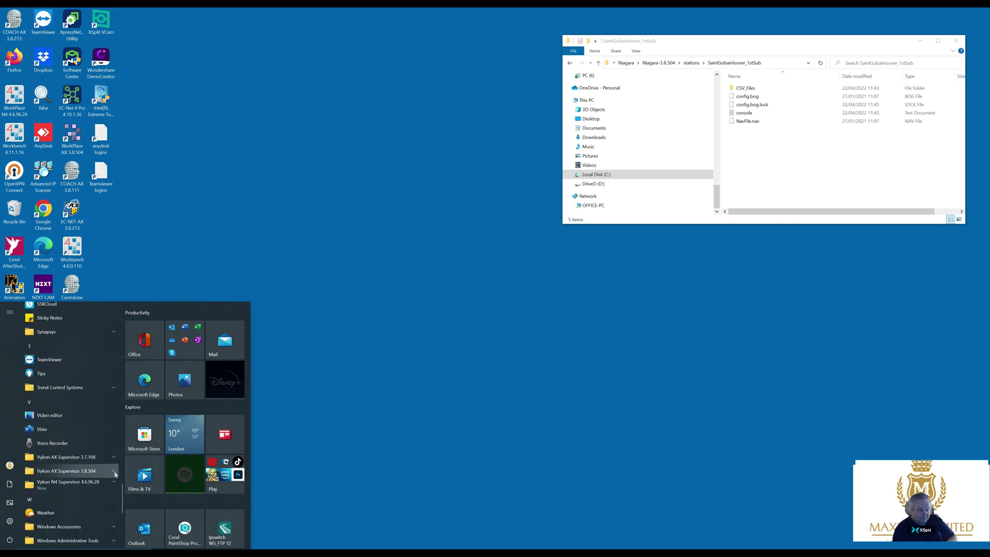
{"action": "left_click", "coordinate": [113, 472]}
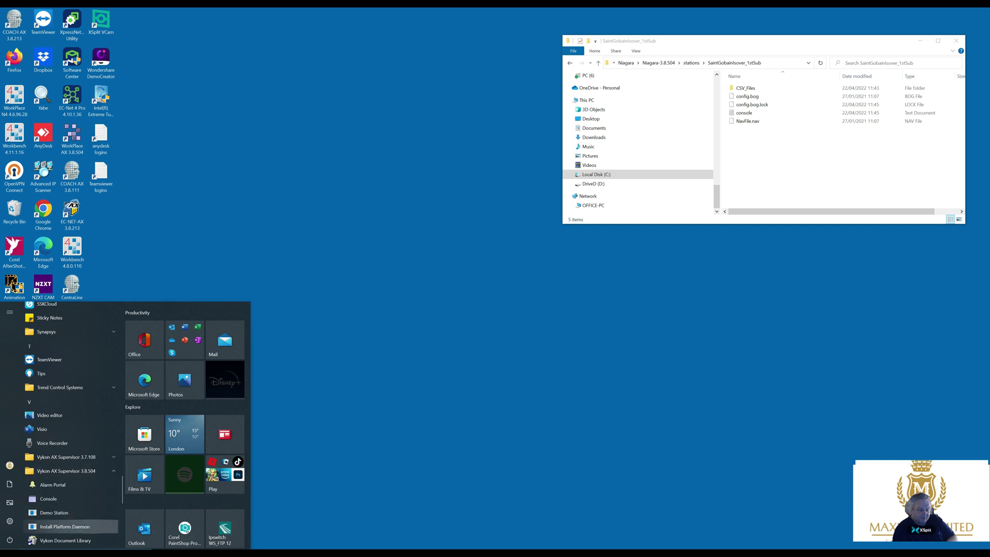
{"action": "left_click", "coordinate": [65, 527]}
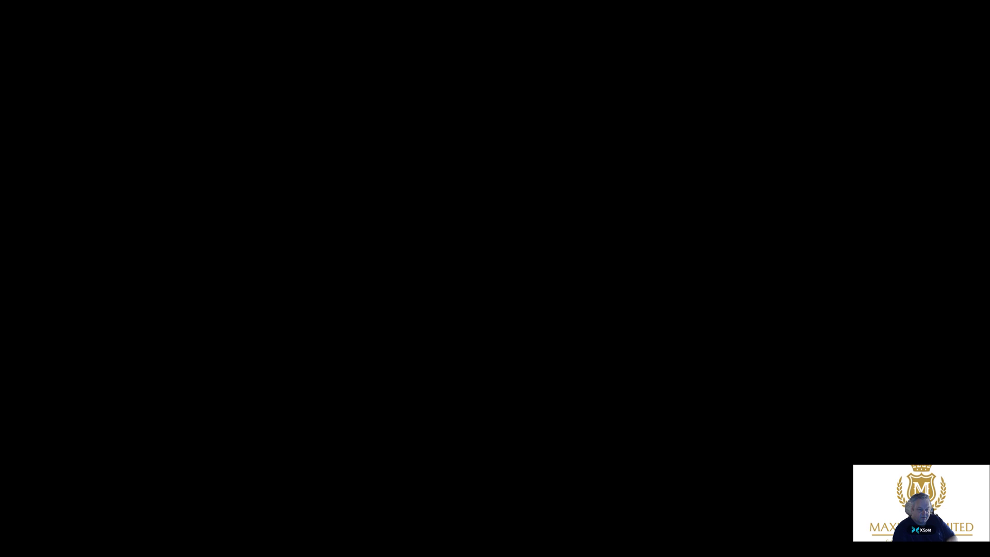
{"action": "left_click", "coordinate": [443, 336]}
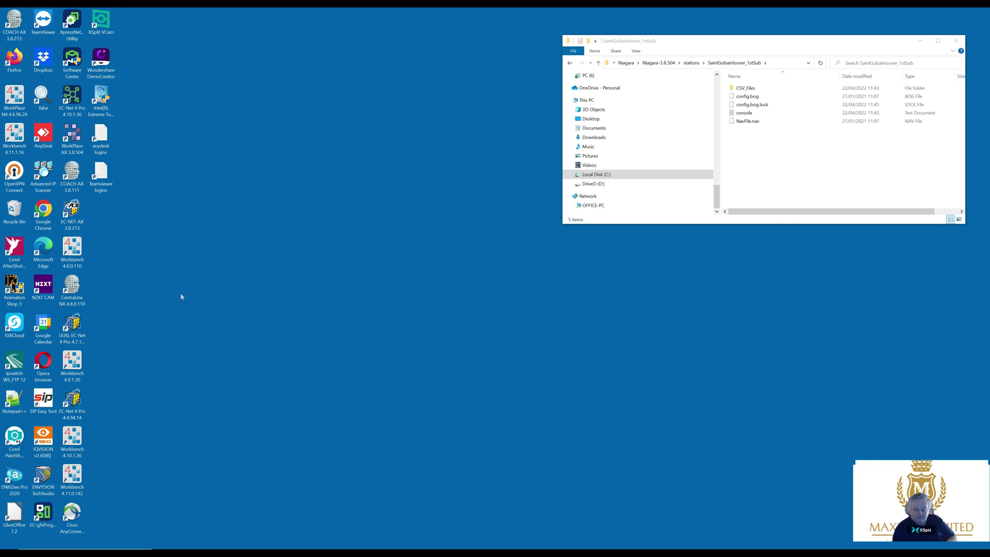
Launch WorkPlace AX 3.8.504 and connect to the local host's platform with the remembered credentials
{"action": "double_click", "coordinate": [76, 152]}
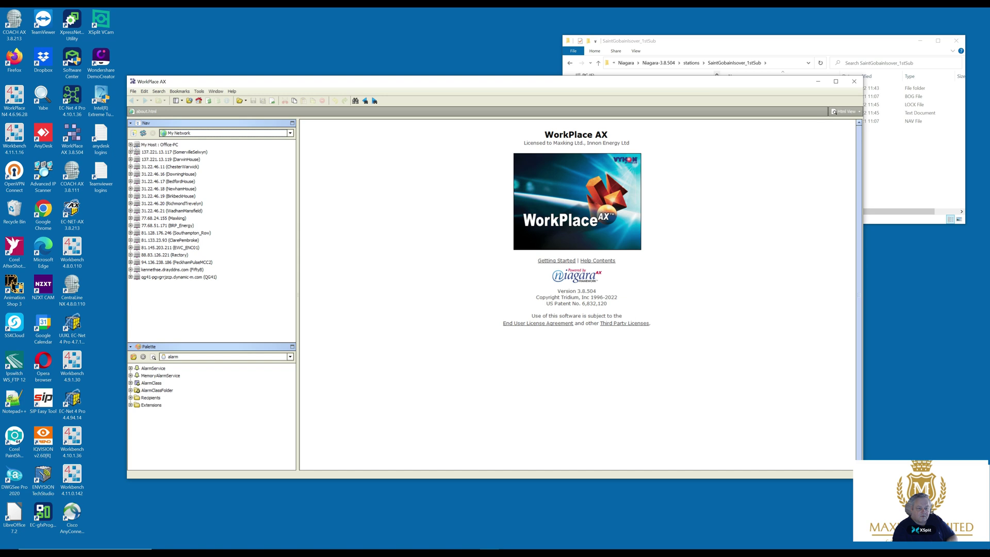
{"action": "left_click", "coordinate": [131, 144]}
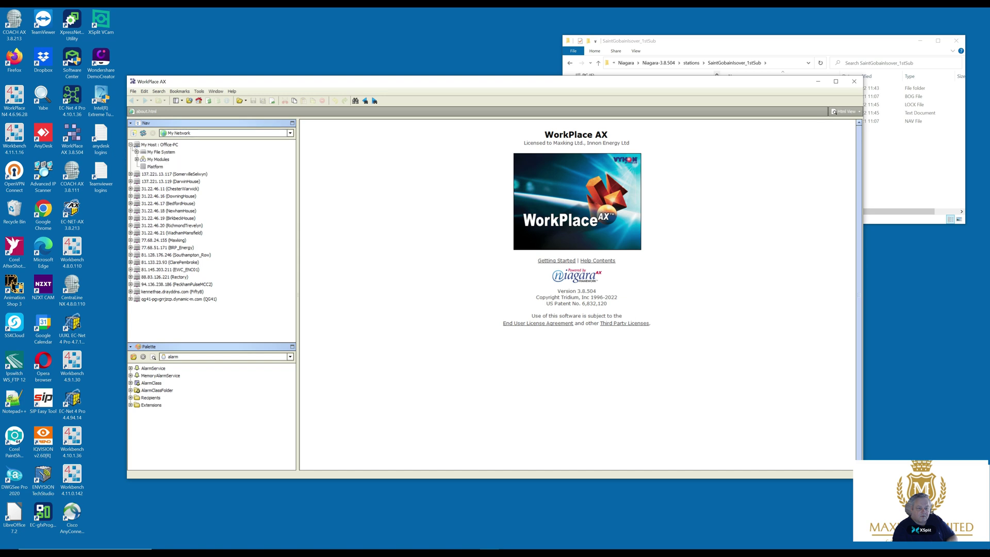
{"action": "double_click", "coordinate": [155, 167]}
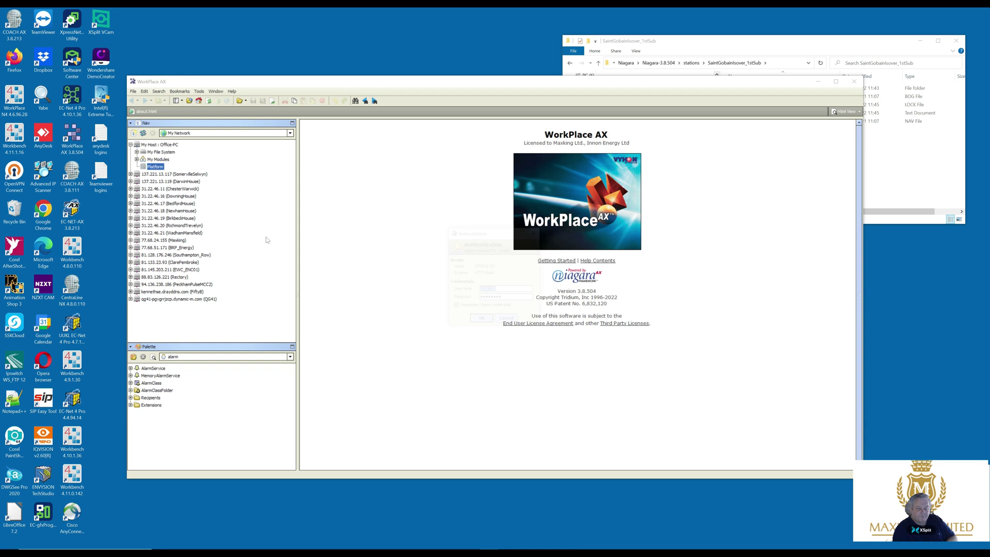
{"action": "left_click", "coordinate": [484, 321]}
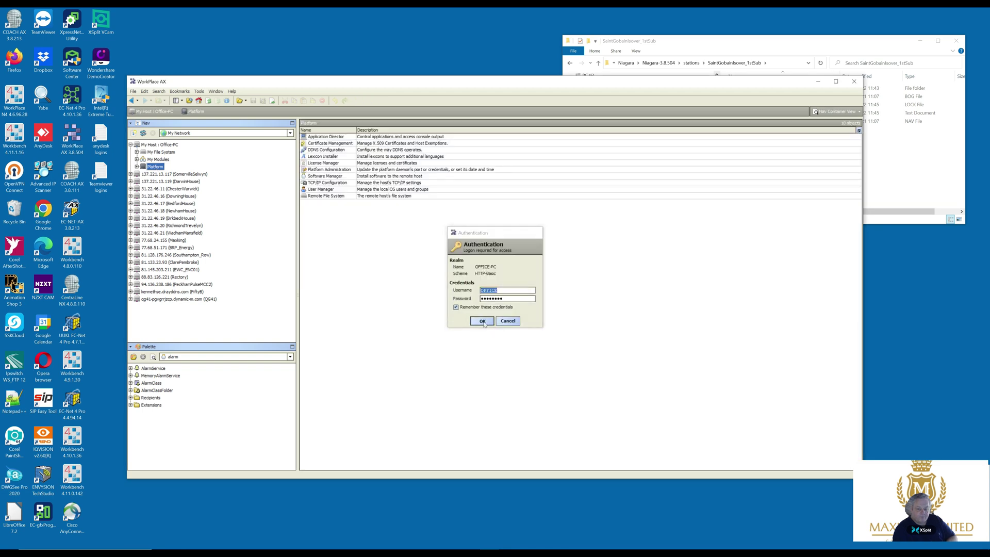
Try to start the SaintGobainIsover_1stSub station from the platform's Application Director, and minimise WorkPlace AX
{"action": "left_click", "coordinate": [398, 137]}
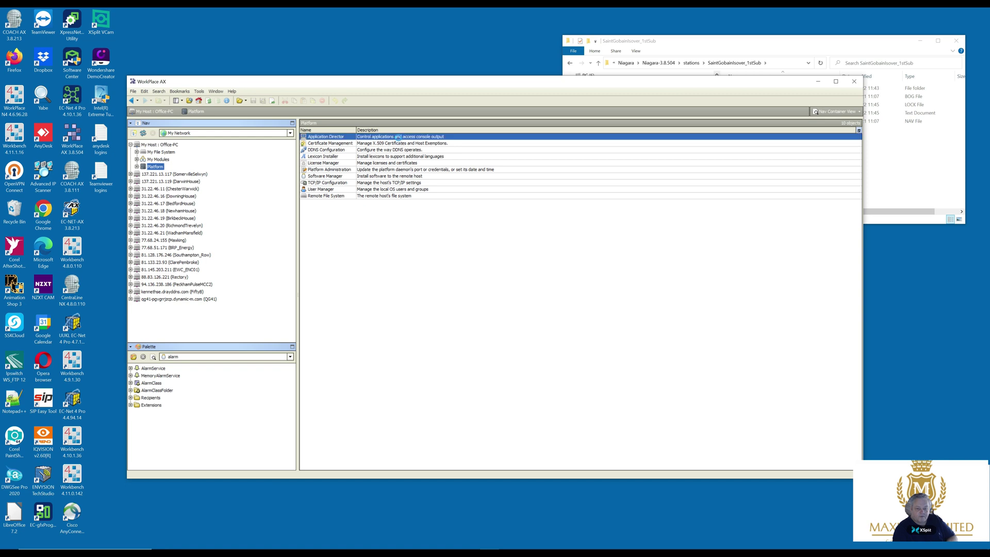
{"action": "double_click", "coordinate": [397, 137]}
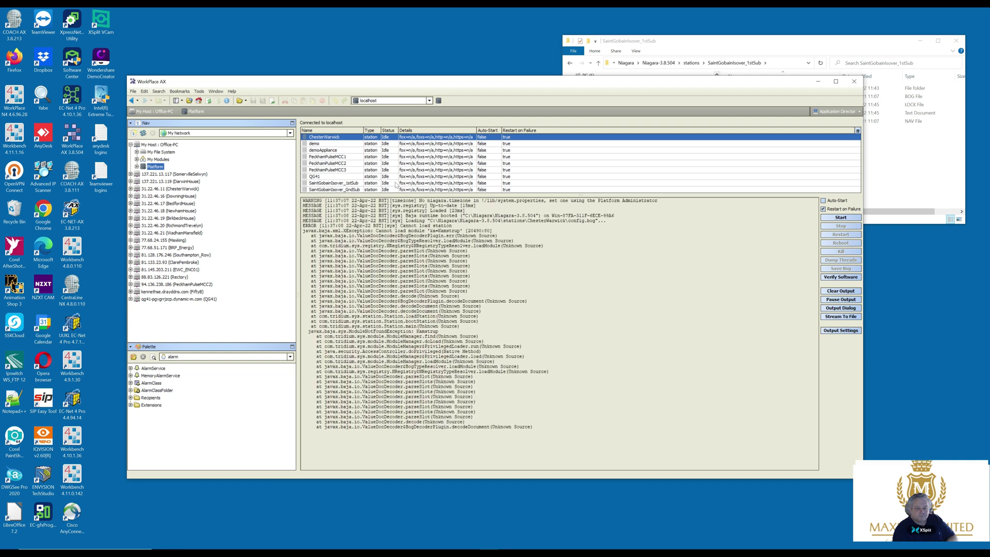
{"action": "left_click", "coordinate": [396, 183]}
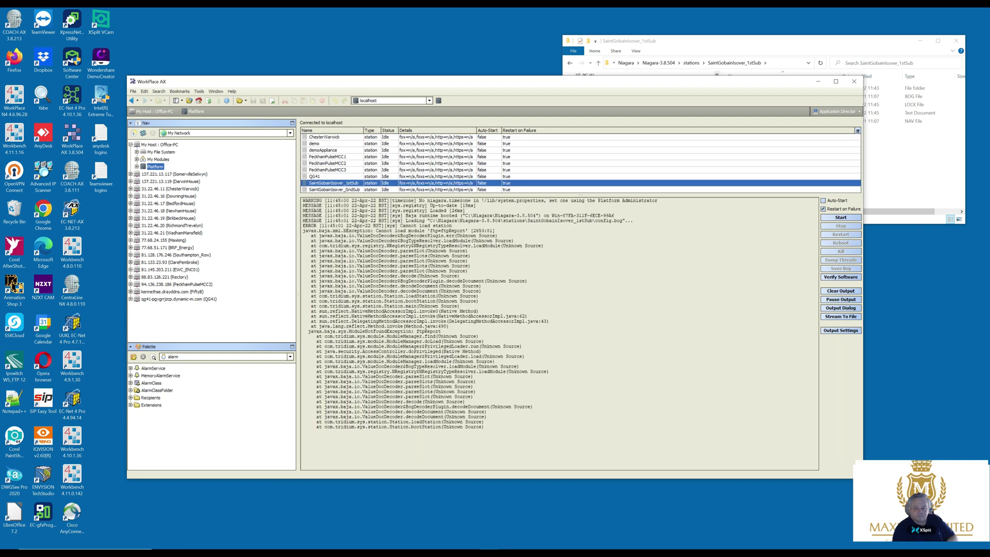
{"action": "left_click", "coordinate": [841, 218]}
{"action": "left_click", "coordinate": [819, 83]}
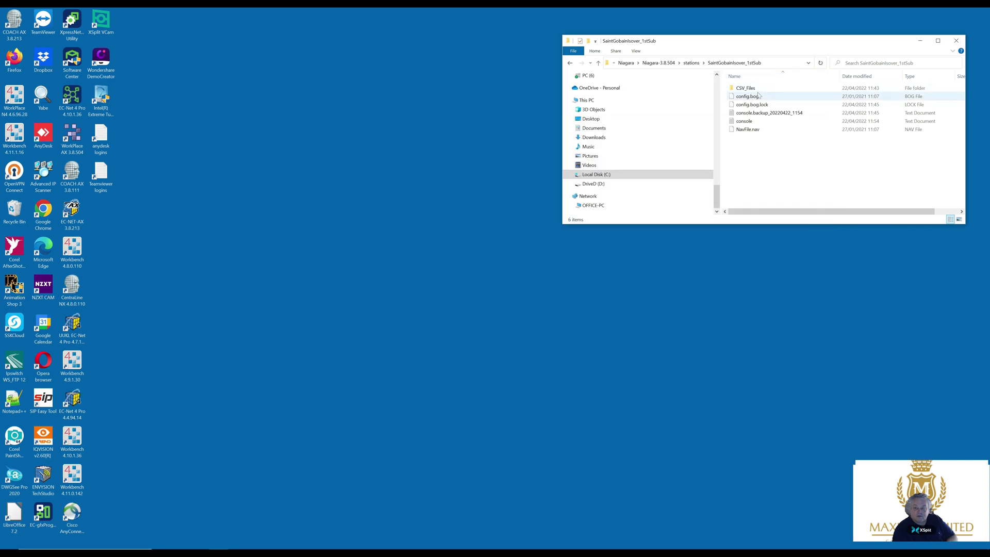
Copy the config.bog file from the SaintGobainIsover_1stSub station folder to the clipboard
{"action": "left_click", "coordinate": [751, 98]}
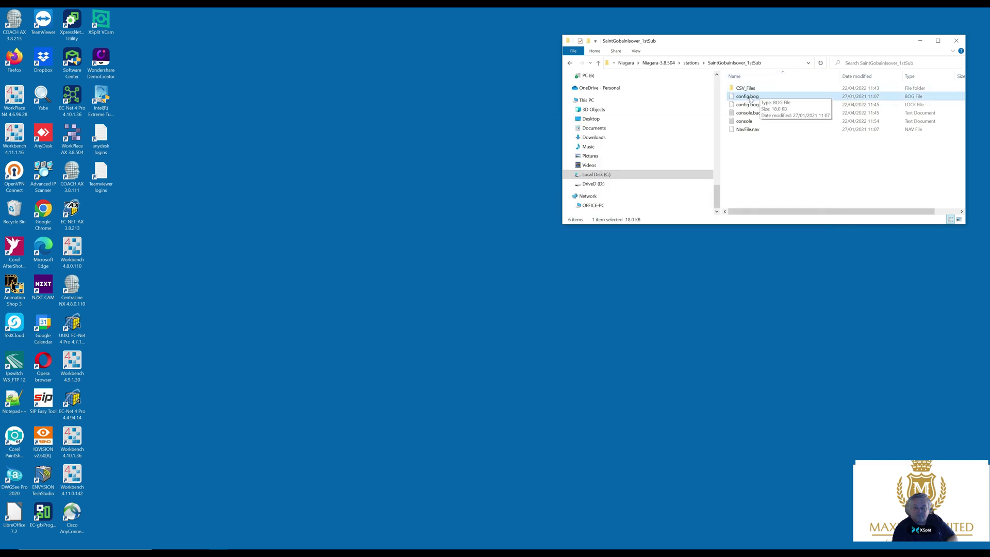
{"action": "right_click", "coordinate": [750, 99]}
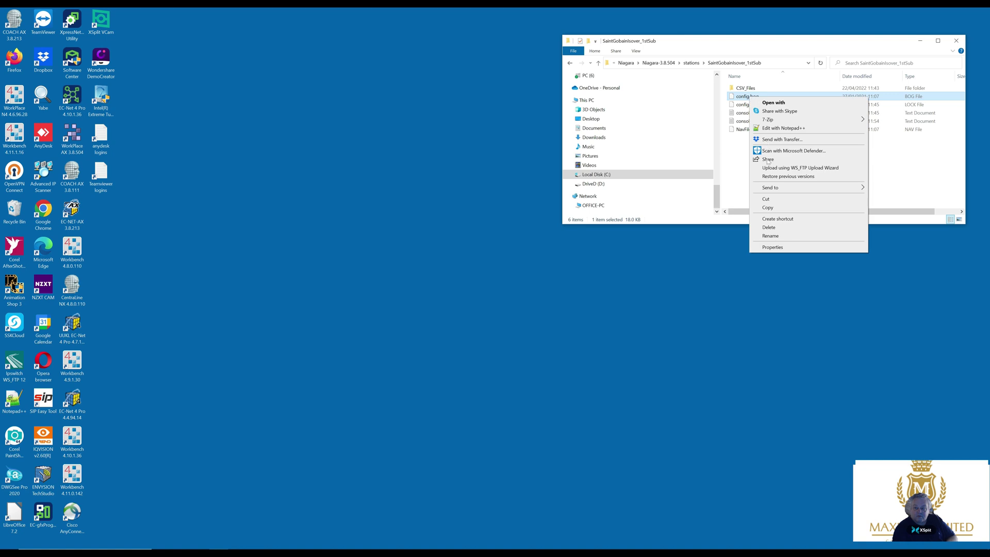
{"action": "left_click", "coordinate": [780, 209]}
Create a new folder named copy inside the SaintGobainIsover_1stSub station folder
{"action": "left_click", "coordinate": [754, 177]}
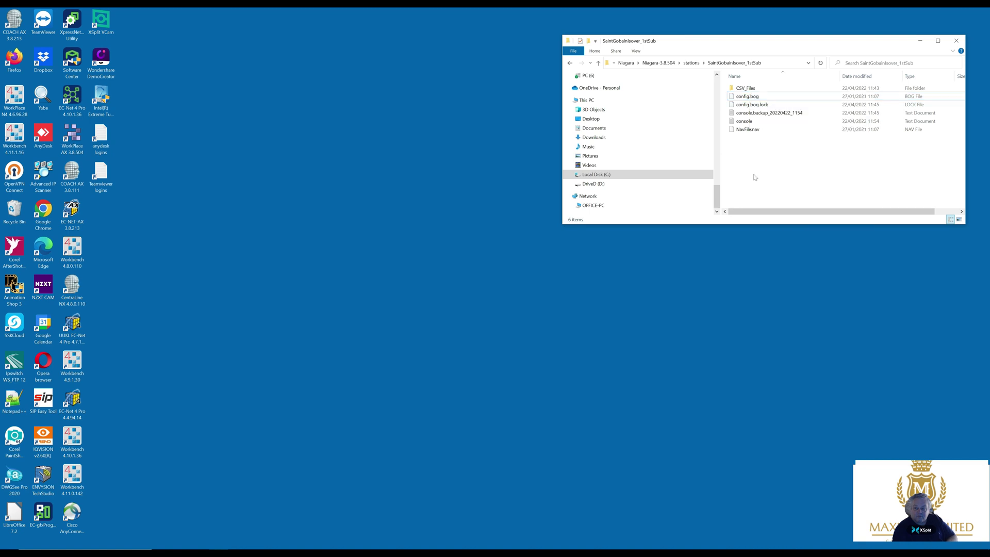
{"action": "right_click", "coordinate": [754, 178]}
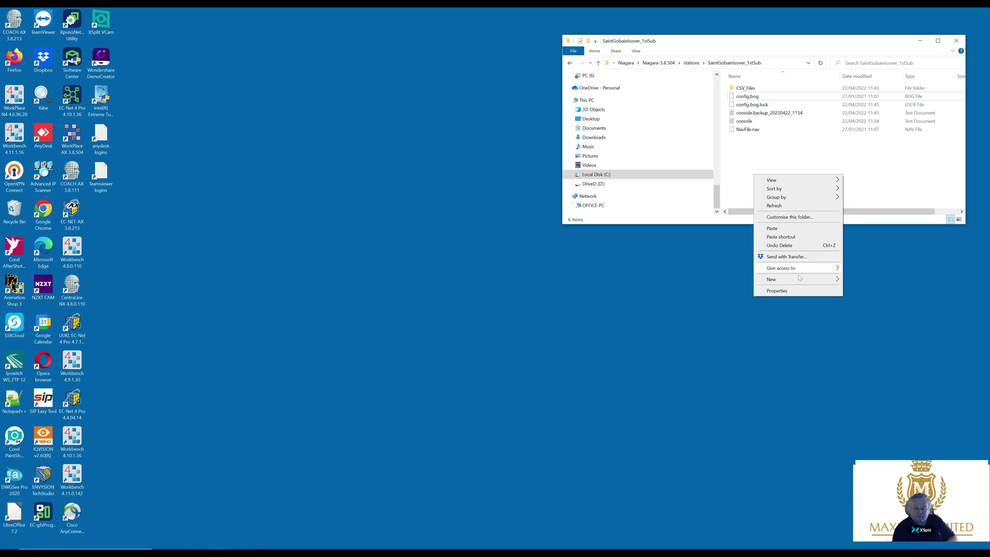
{"action": "mouse_move", "coordinate": [804, 279]}
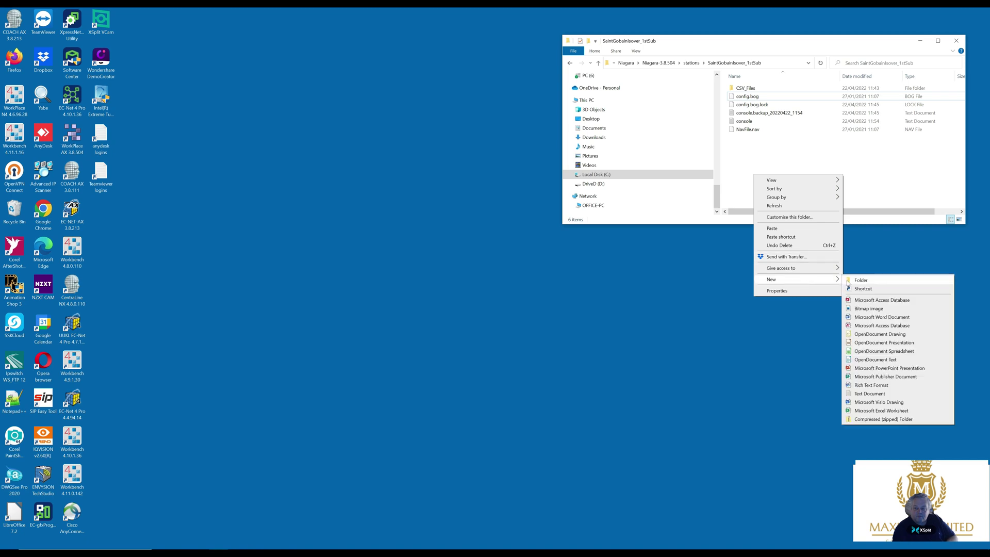
{"action": "left_click", "coordinate": [850, 281]}
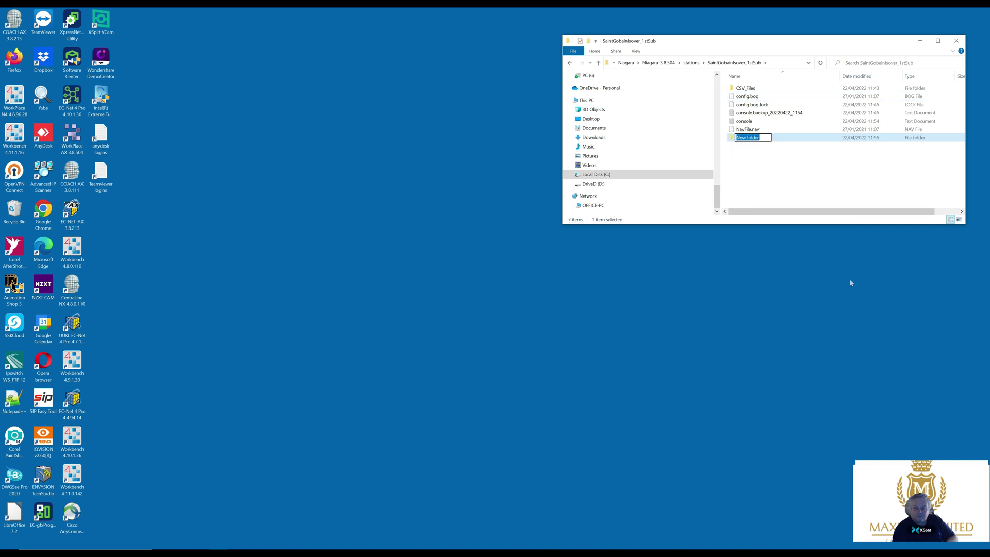
{"action": "type", "text": "copy"}
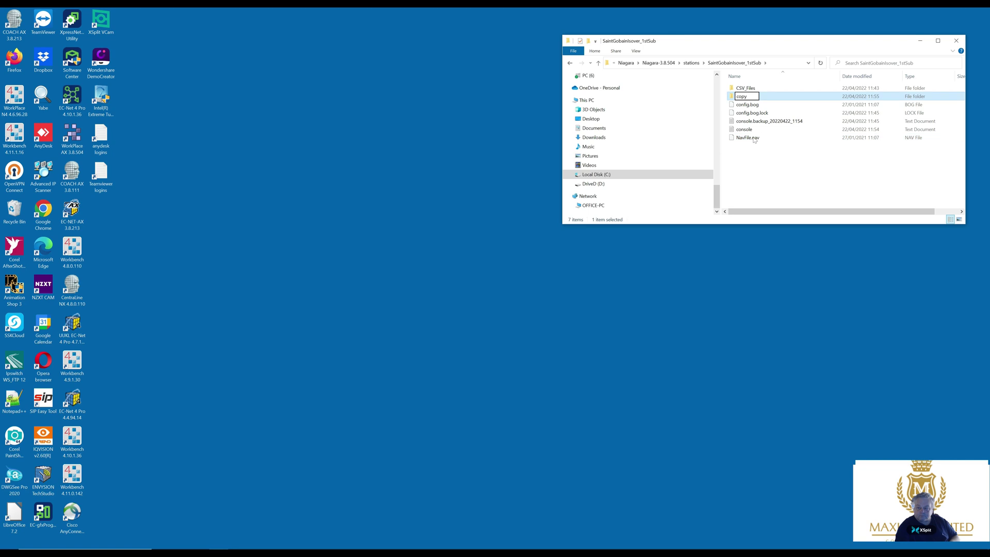
{"action": "key", "text": "Return"}
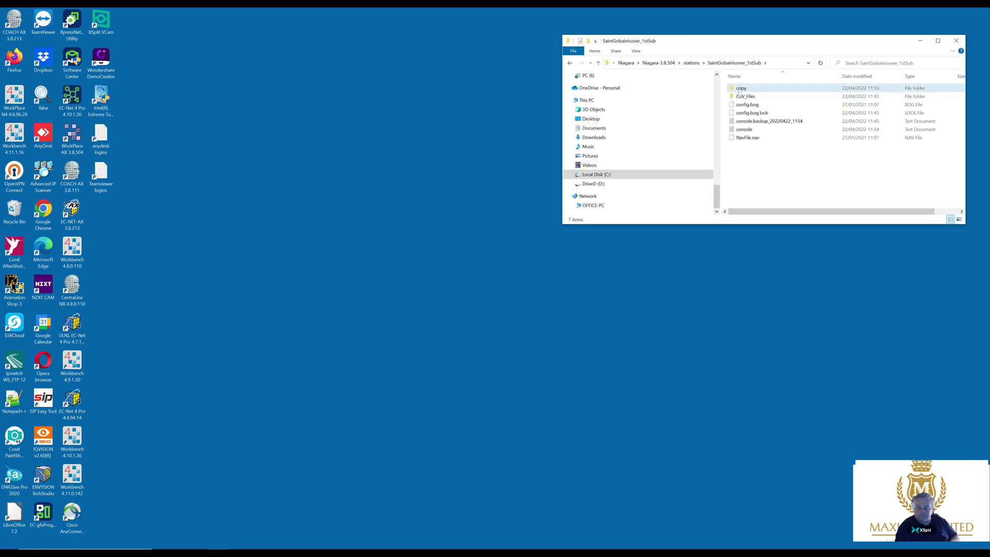
Open the copy folder and paste the config.bog file into it
{"action": "double_click", "coordinate": [740, 90]}
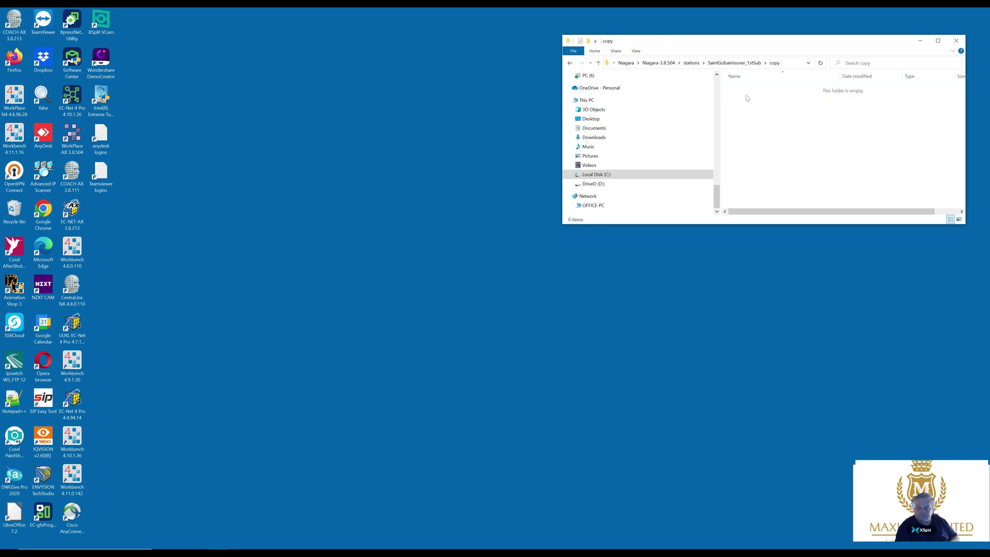
{"action": "right_click", "coordinate": [746, 96]}
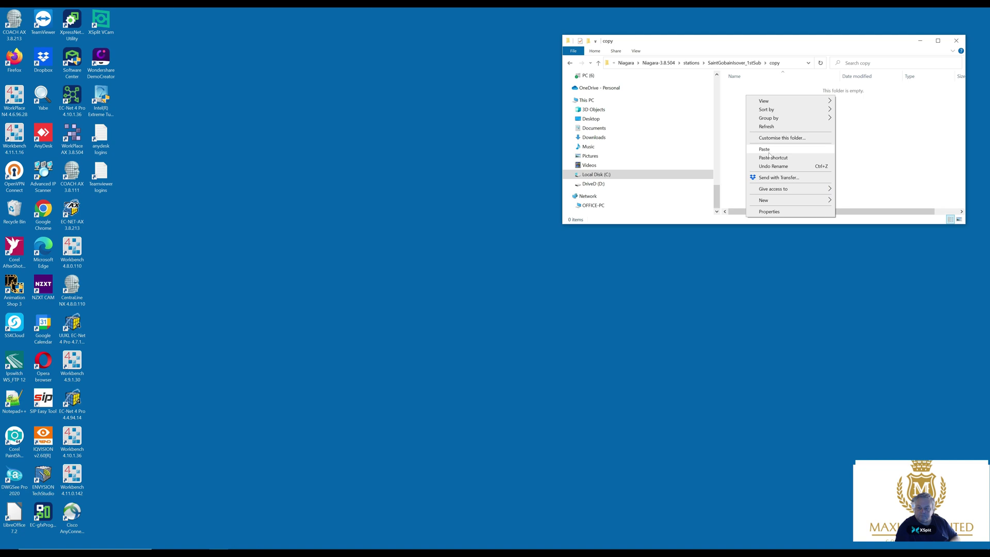
{"action": "left_click", "coordinate": [769, 152]}
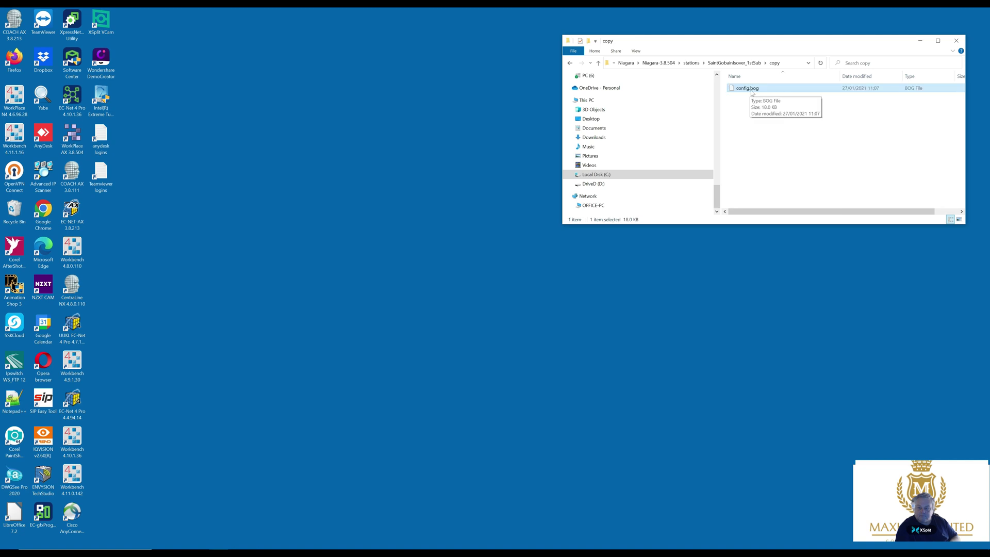
Rename the duplicated config.bog as config.zip and accept the file extension change
{"action": "right_click", "coordinate": [752, 93]}
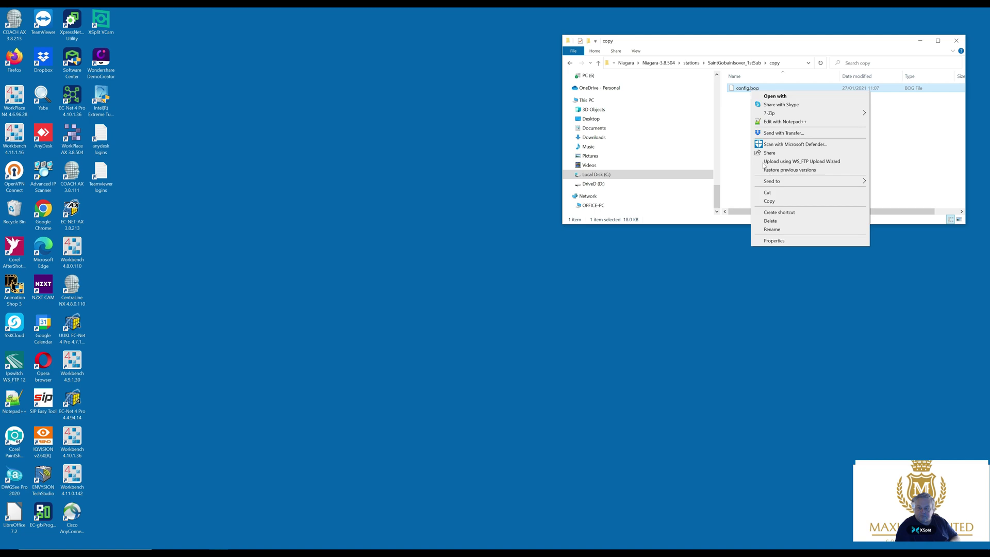
{"action": "left_click", "coordinate": [773, 229]}
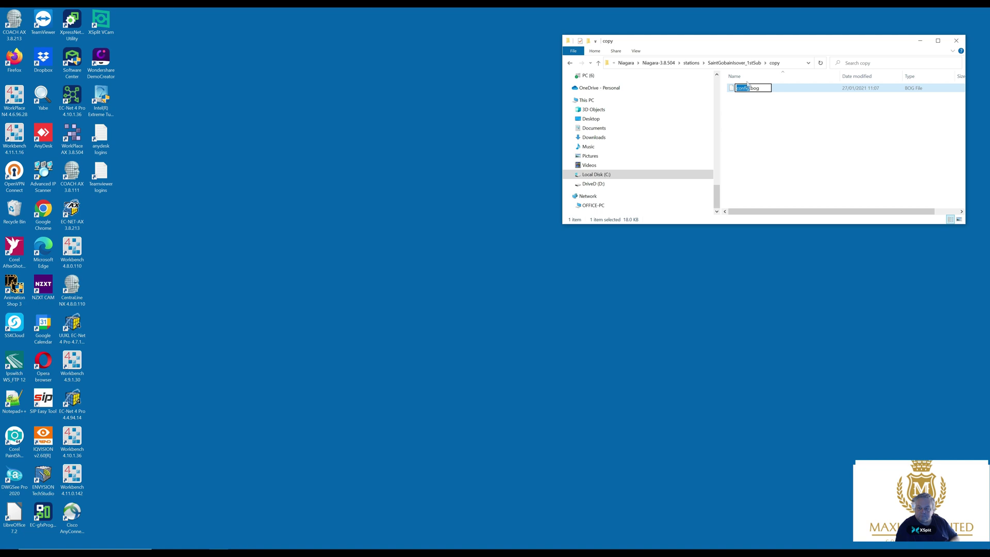
{"action": "key", "text": "End"}
{"action": "key", "text": "shift+Left"}
{"action": "key", "text": "shift+Left"}
{"action": "key", "text": "shift+Left"}
{"action": "type", "text": "zi"}
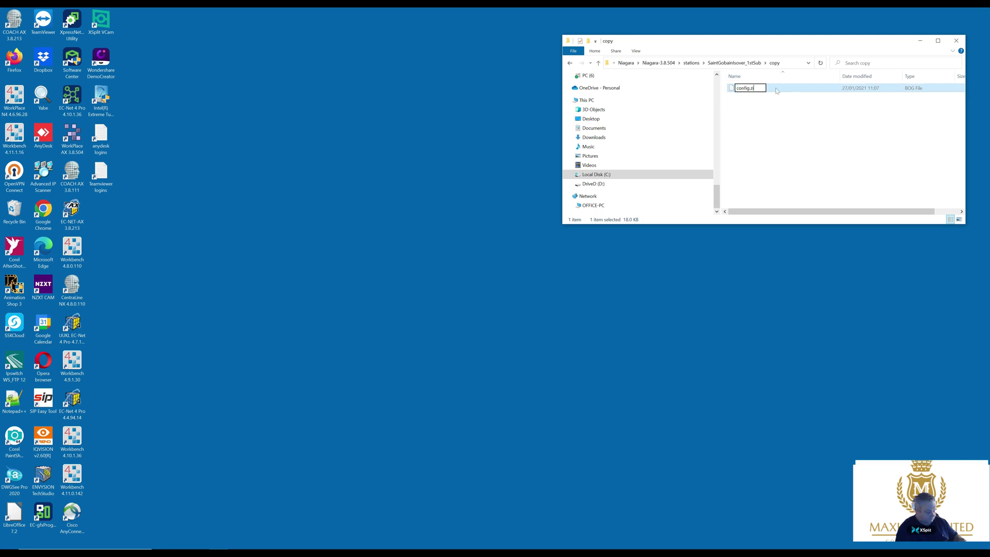
{"action": "type", "text": "p"}
{"action": "key", "text": "Return"}
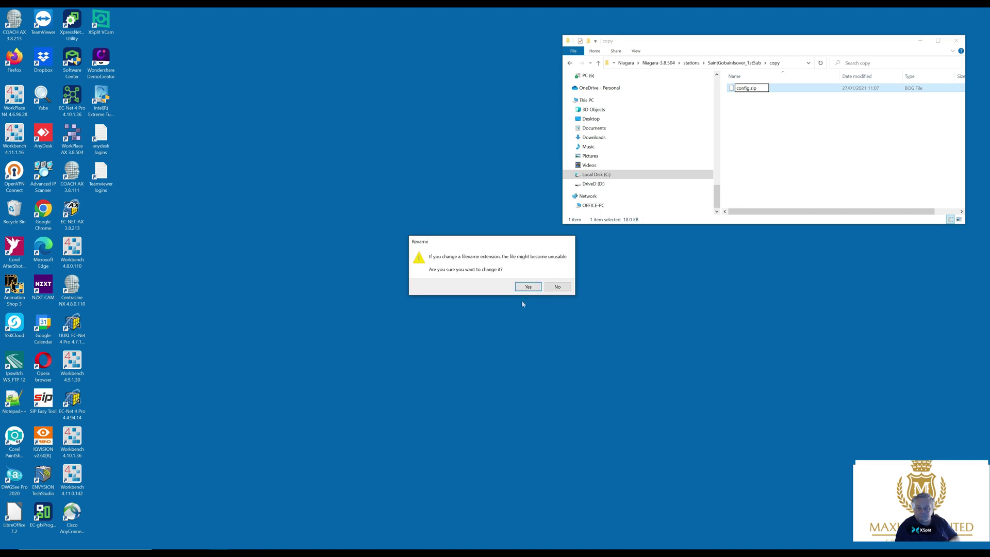
{"action": "left_click", "coordinate": [528, 288]}
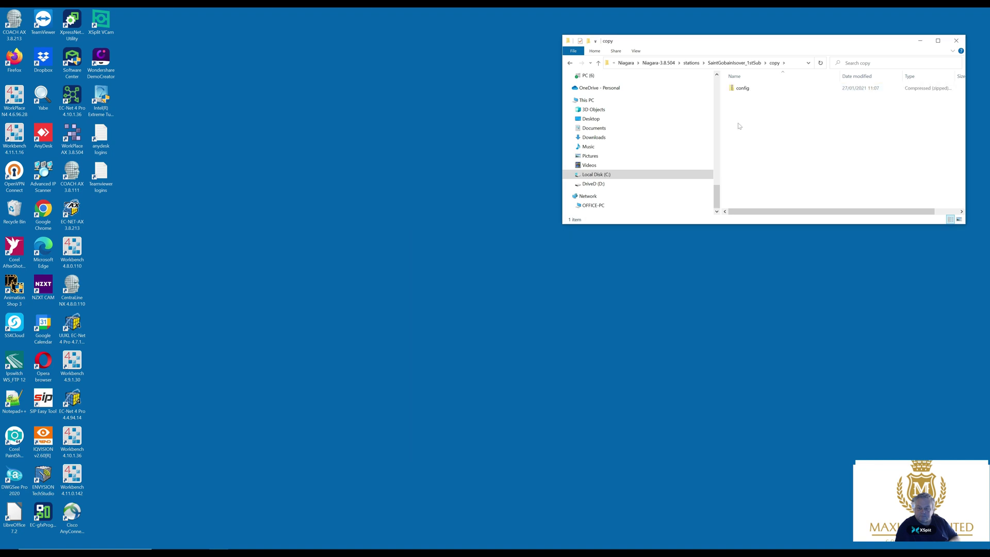
Extract the zipped config file in the copy folder into a config subfolder at the suggested destination
{"action": "right_click", "coordinate": [746, 92]}
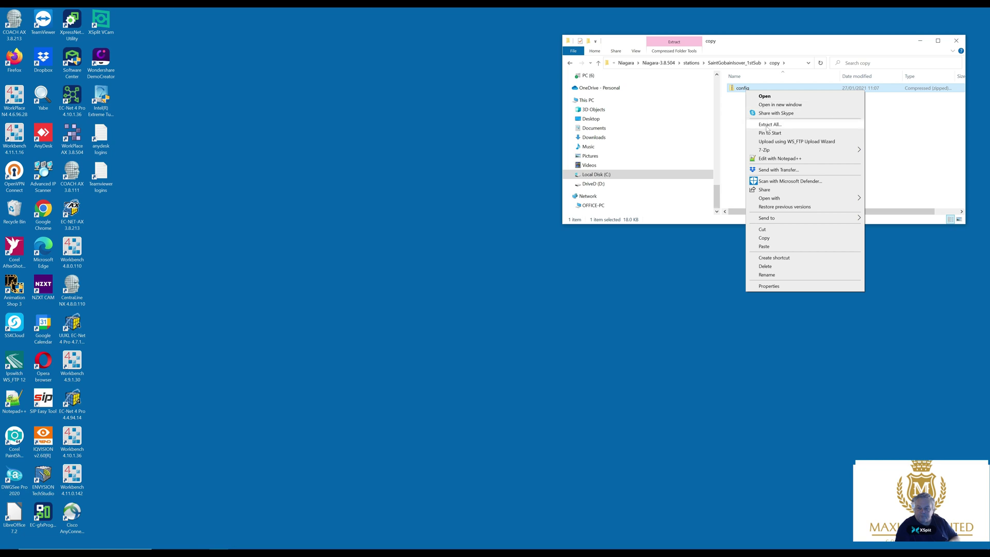
{"action": "left_click", "coordinate": [767, 125]}
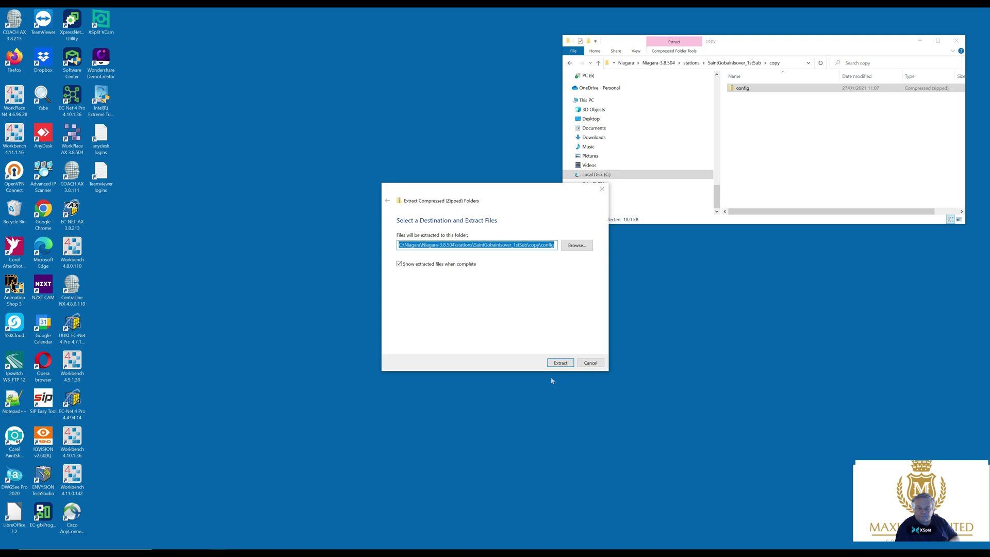
{"action": "left_click", "coordinate": [555, 364]}
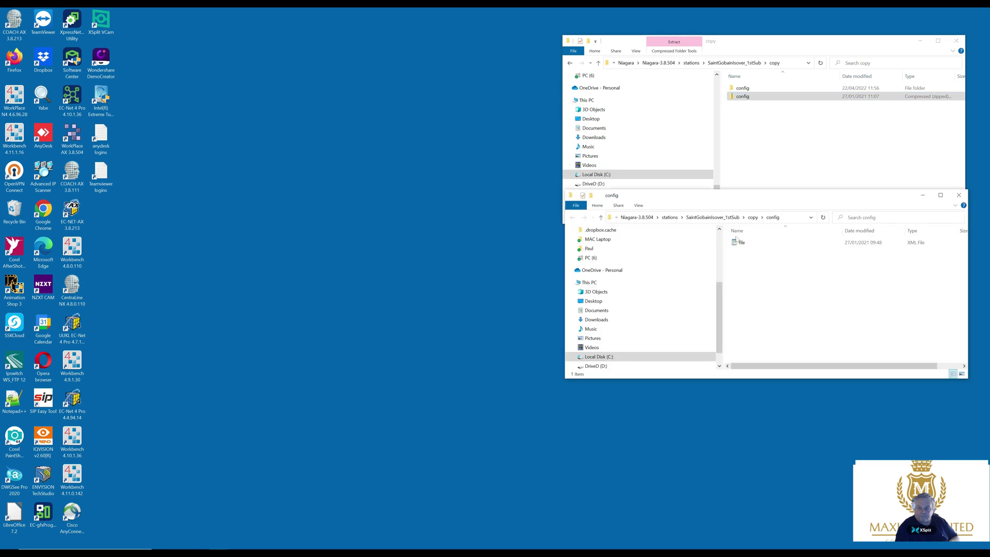
Open the extracted XML file from the config folder in WordPad and find the text "ftpReport"
{"action": "left_click", "coordinate": [740, 244]}
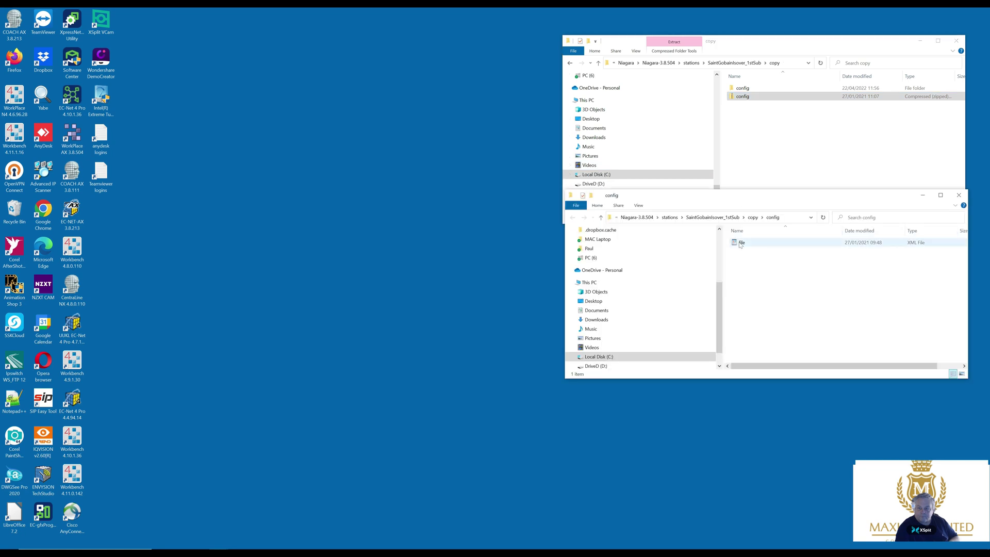
{"action": "left_click", "coordinate": [740, 245]}
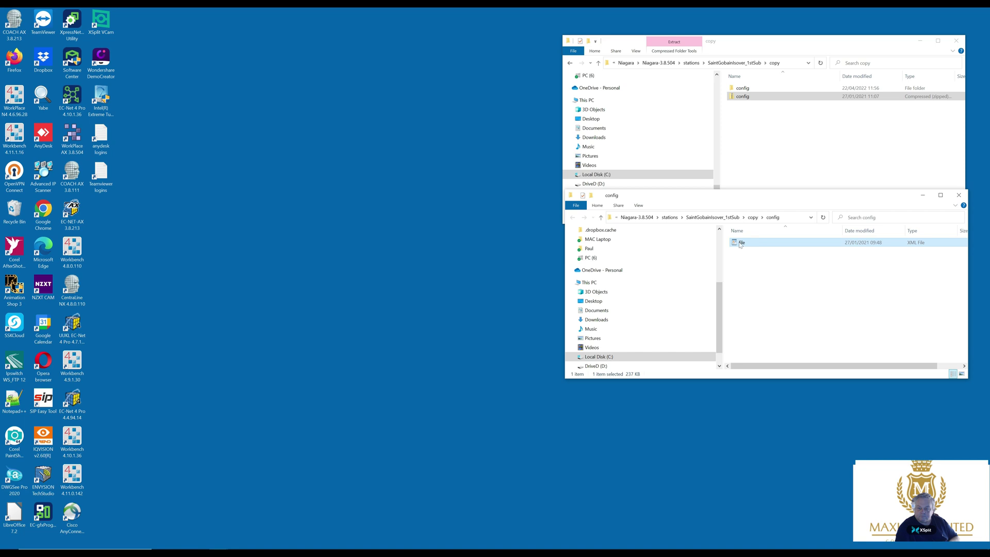
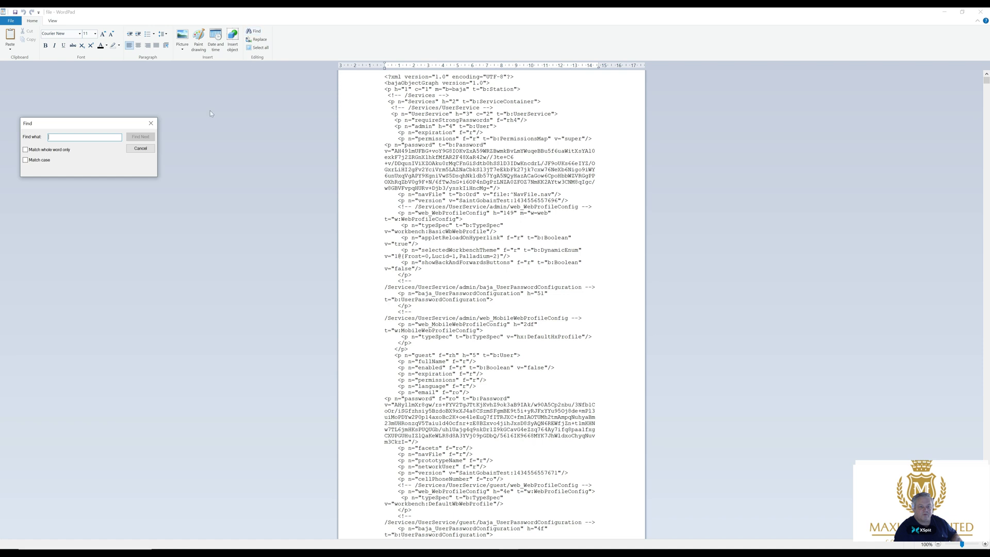
{"action": "type", "text": "ftp"}
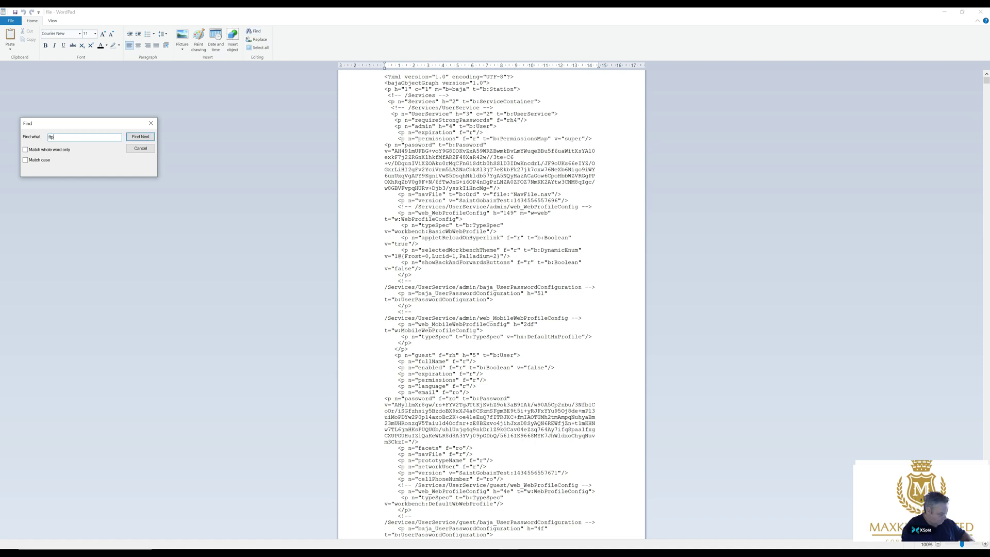
{"action": "type", "text": "Report"}
{"action": "left_click", "coordinate": [140, 137]}
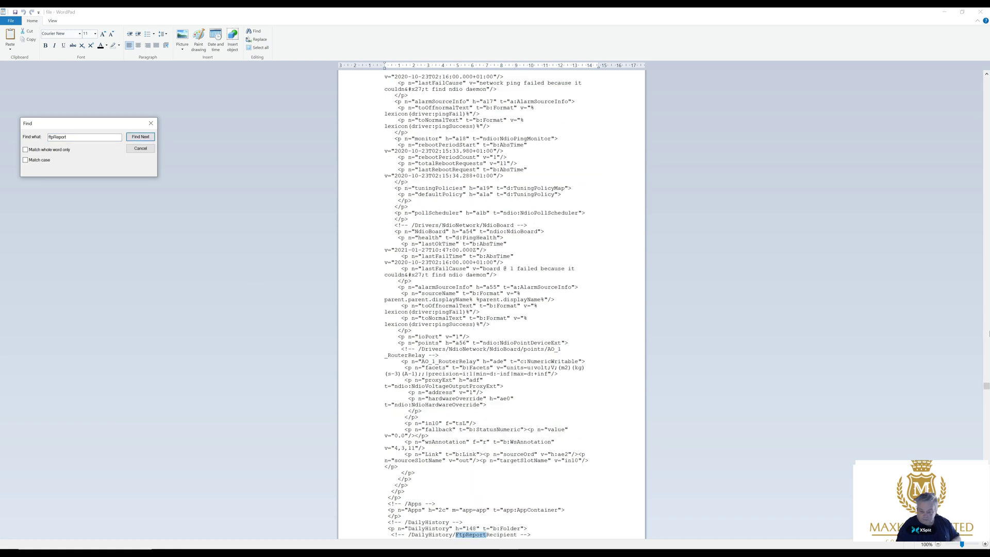
Delete the DailyHistory FtpReportRecipient entry with all its links, through its closing tag just before the Circuit_C2 entry
{"action": "left_click", "coordinate": [987, 400]}
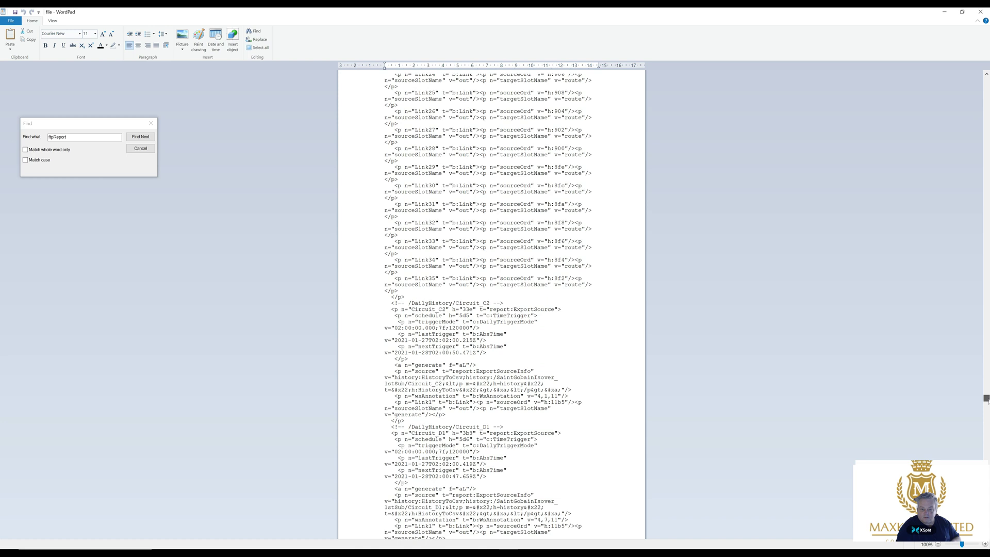
{"action": "scroll", "coordinate": [987, 401], "scroll_direction": "down", "scroll_amount": 8}
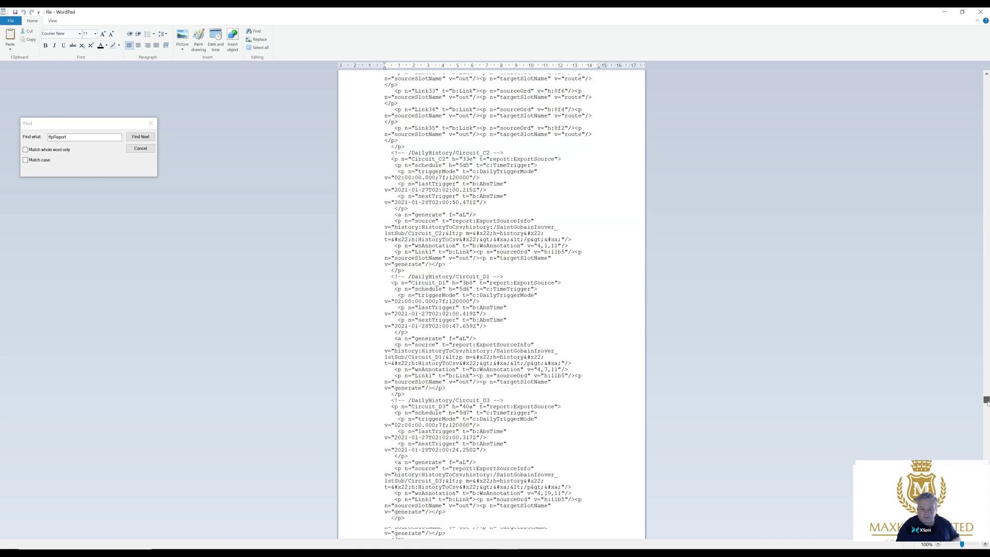
{"action": "scroll", "coordinate": [983, 397], "scroll_direction": "up", "scroll_amount": 20}
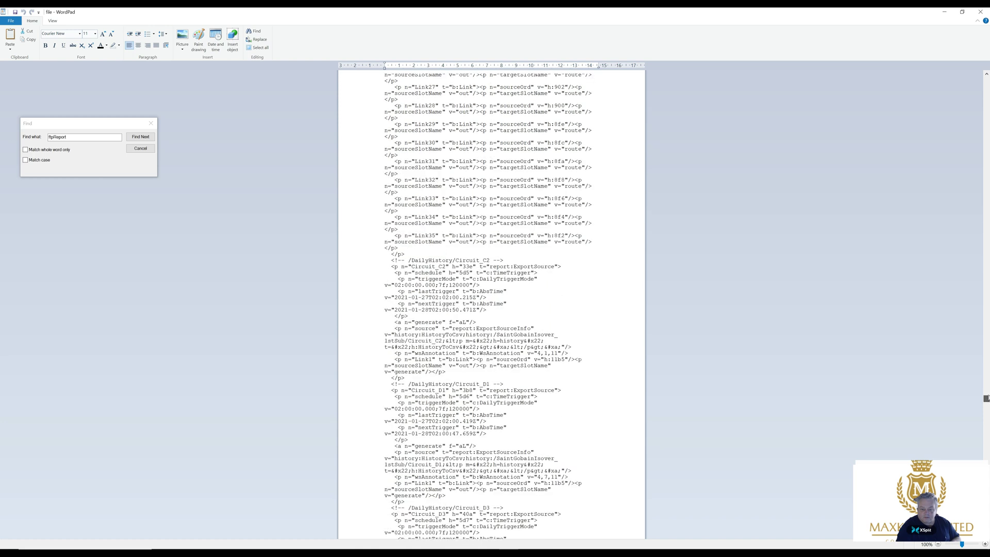
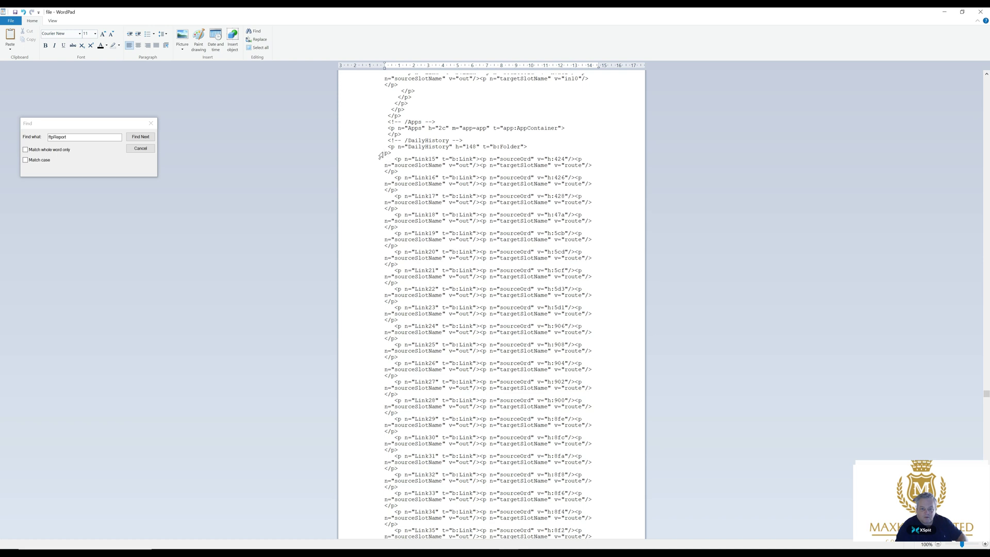
{"action": "left_click", "coordinate": [380, 155]}
{"action": "left_click_drag", "start_coordinate": [381, 155], "coordinate": [571, 408]}
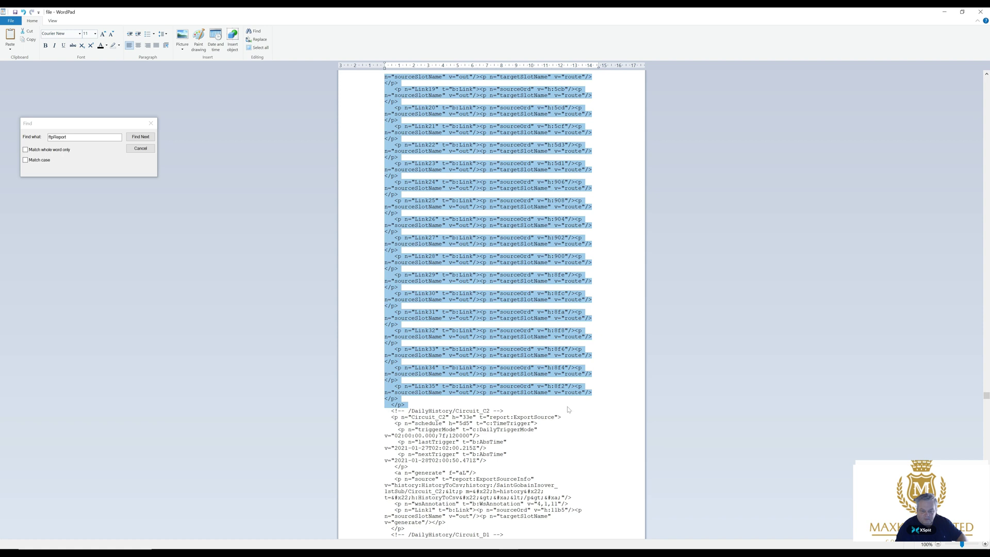
{"action": "scroll", "coordinate": [490, 304], "scroll_direction": "down", "scroll_amount": 15}
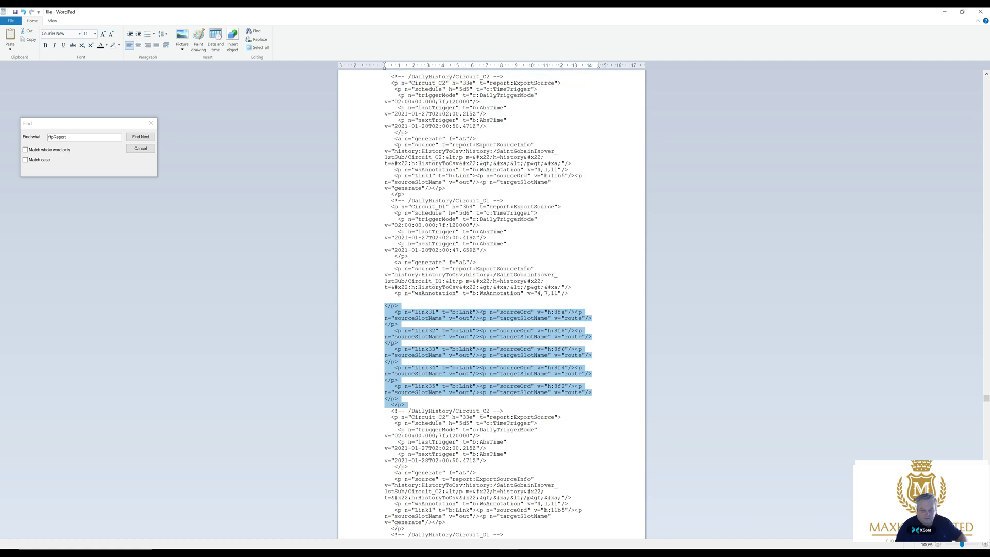
{"action": "key", "text": "Delete"}
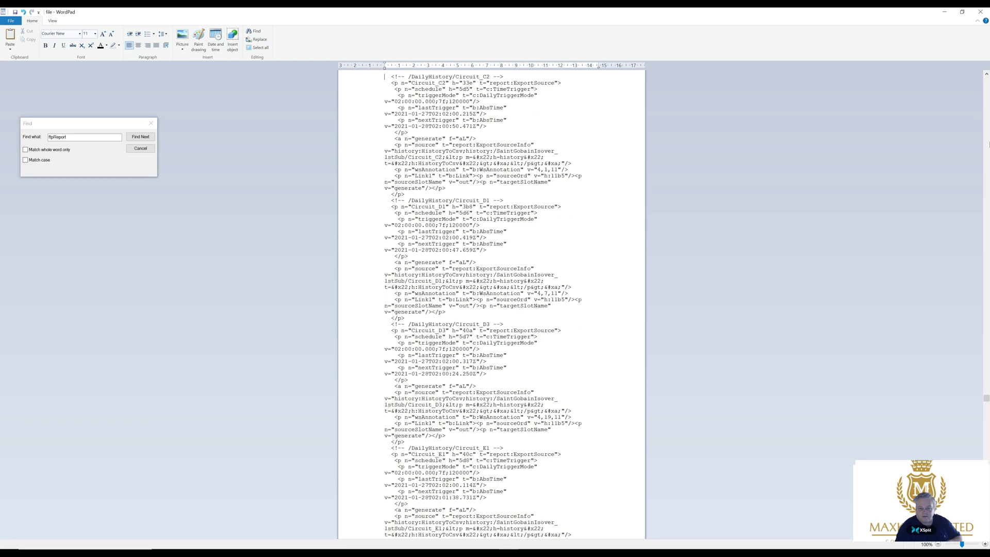
{"action": "left_click", "coordinate": [986, 74]}
{"action": "left_click", "coordinate": [986, 74]}
{"action": "left_click", "coordinate": [986, 74]}
{"action": "left_click", "coordinate": [986, 74]}
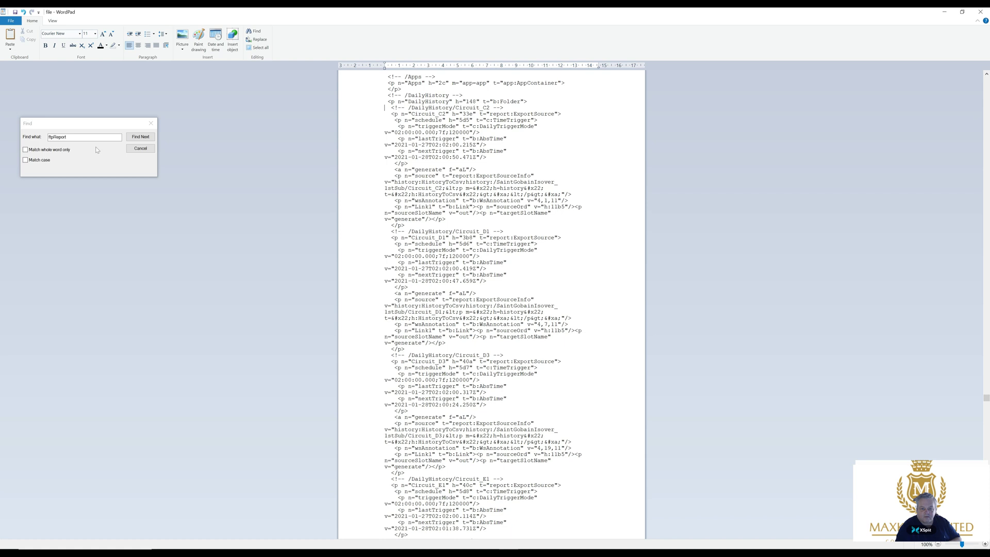
Find the next occurrences of "ftpReport" after the DailyHistory section and look through the surrounding $32HourHistory entries
{"action": "left_click", "coordinate": [131, 140]}
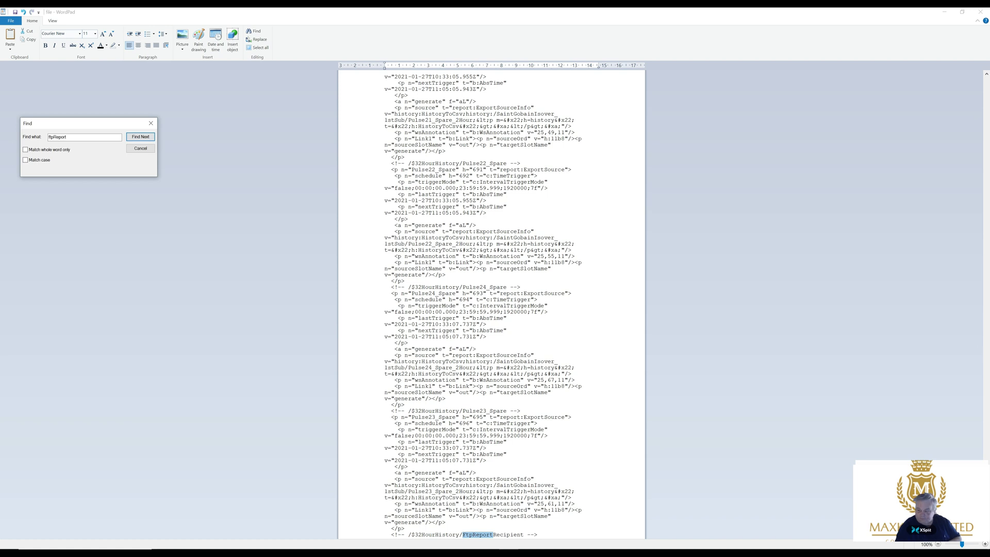
{"action": "left_click", "coordinate": [986, 359]}
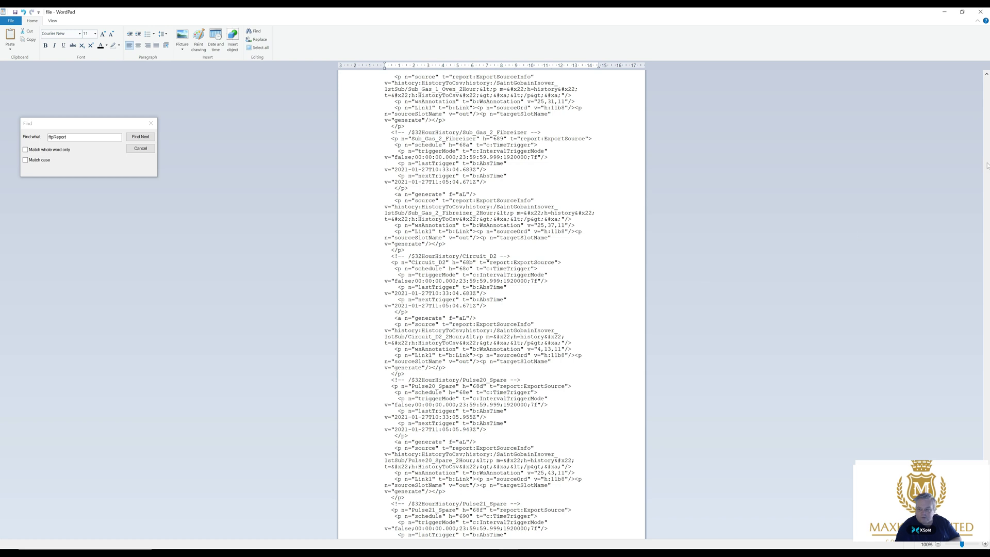
{"action": "left_click", "coordinate": [987, 165]}
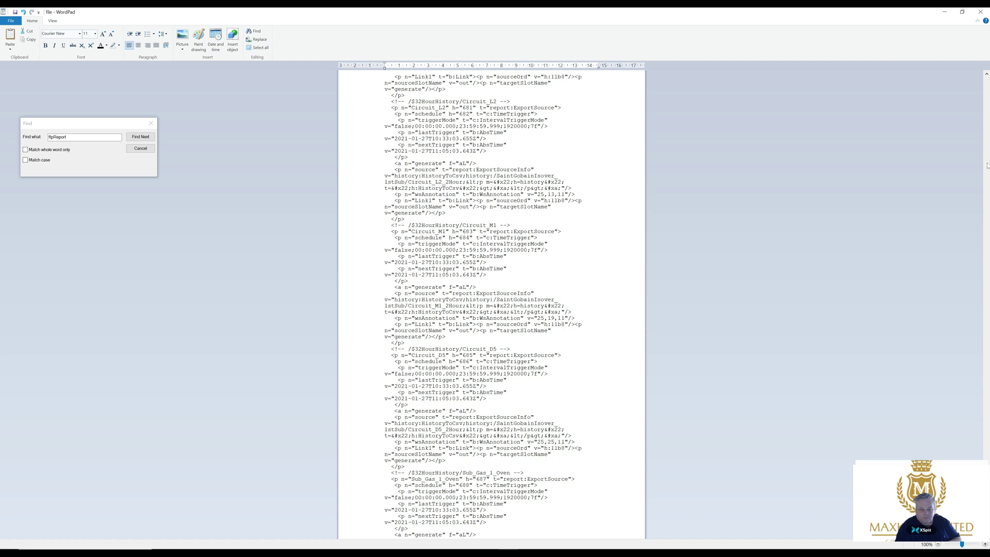
{"action": "left_click", "coordinate": [987, 165]}
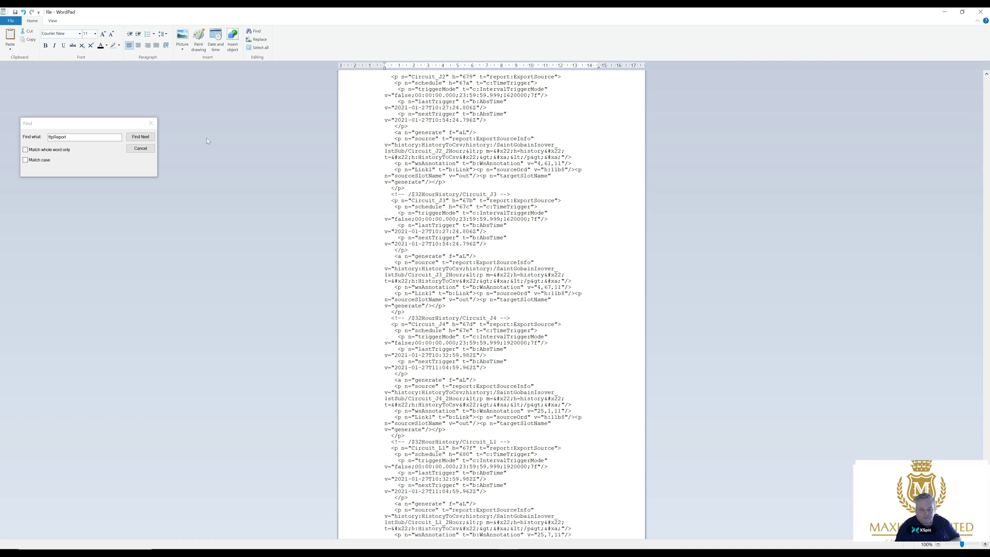
{"action": "left_click", "coordinate": [130, 138]}
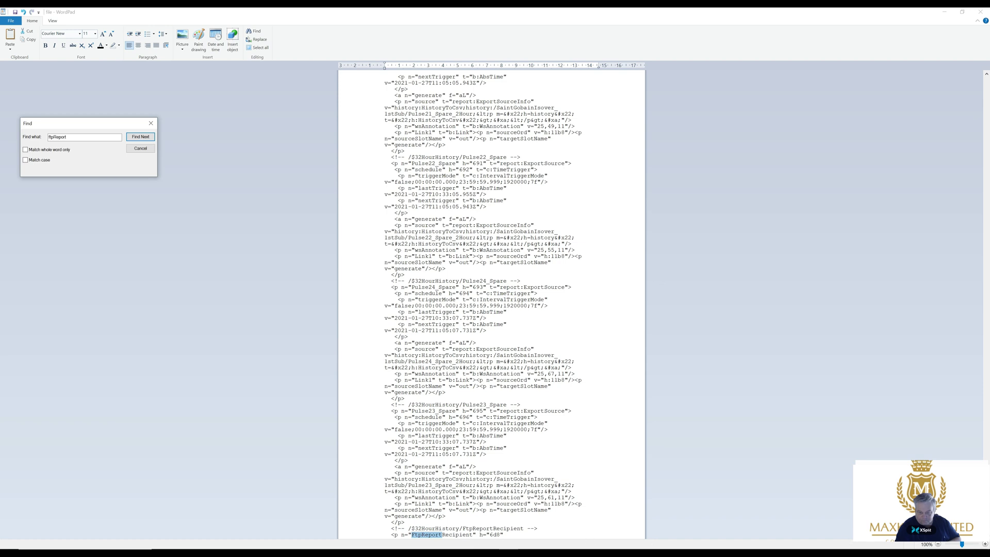
Delete the $32HourHistory FtpReportRecipient entry with its links through Link35, keeping the Pulse23_Spare and Pulse$2025_Spare entries
{"action": "scroll", "coordinate": [489, 305], "scroll_direction": "down", "scroll_amount": 7}
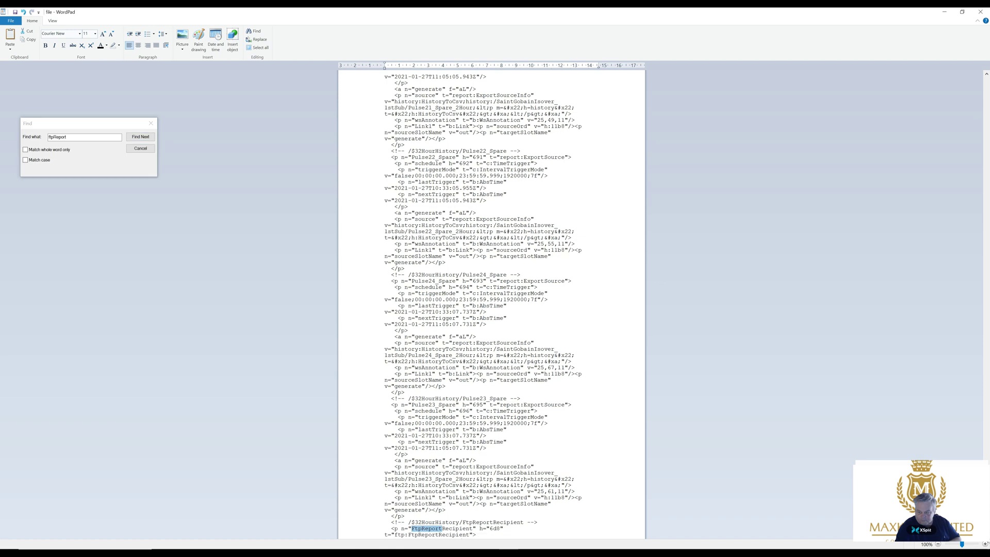
{"action": "scroll", "coordinate": [490, 304], "scroll_direction": "down", "scroll_amount": 7}
{"action": "scroll", "coordinate": [490, 304], "scroll_direction": "down", "scroll_amount": 1}
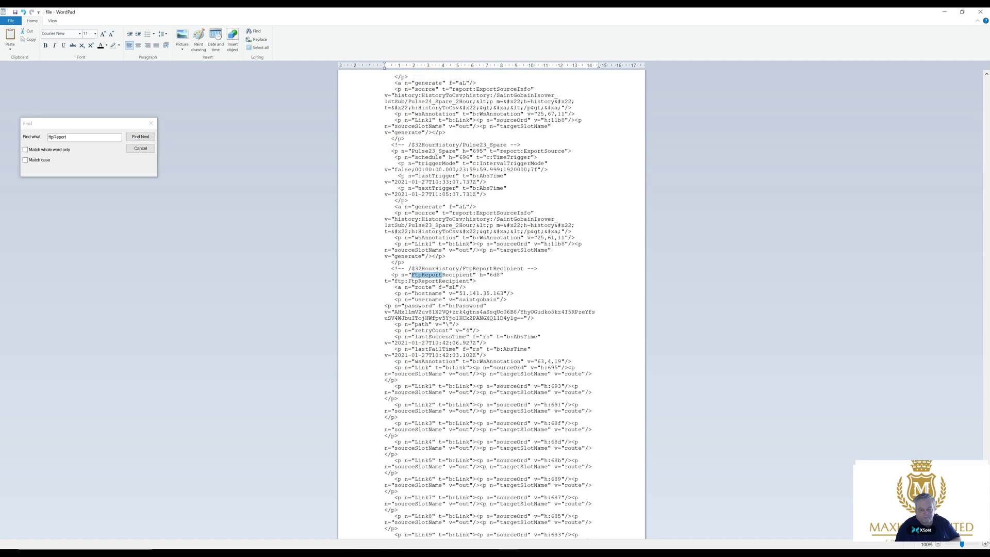
{"action": "scroll", "coordinate": [490, 304], "scroll_direction": "down", "scroll_amount": 1}
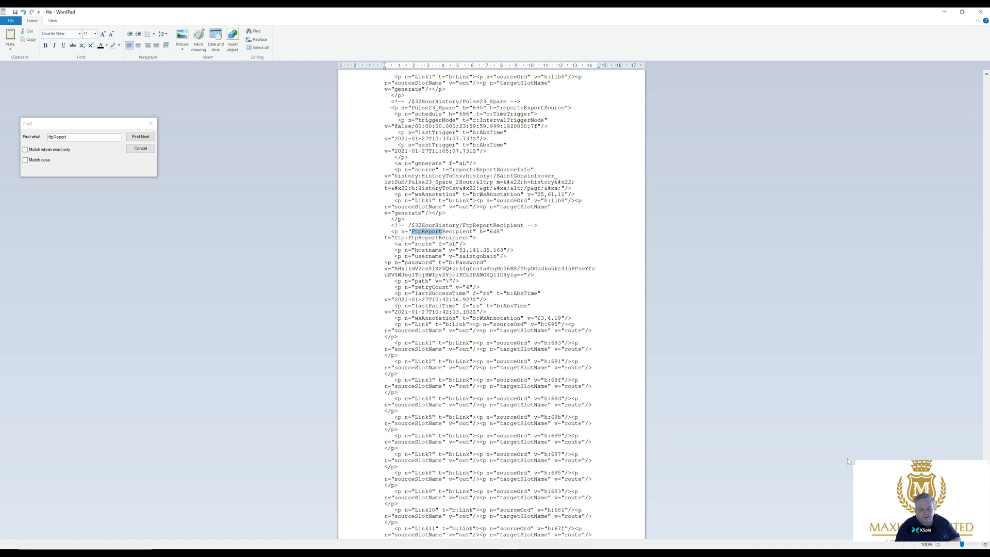
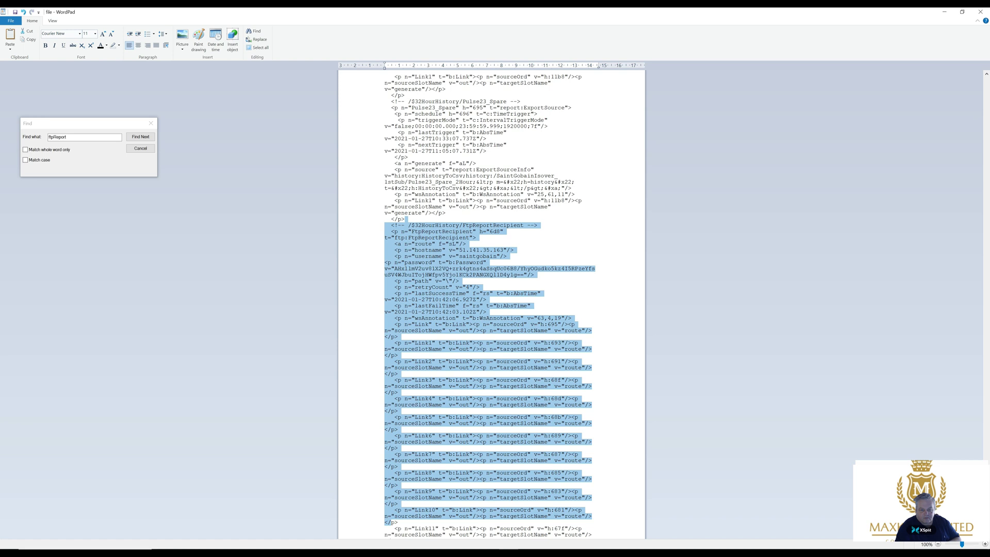
{"action": "key", "text": "Delete"}
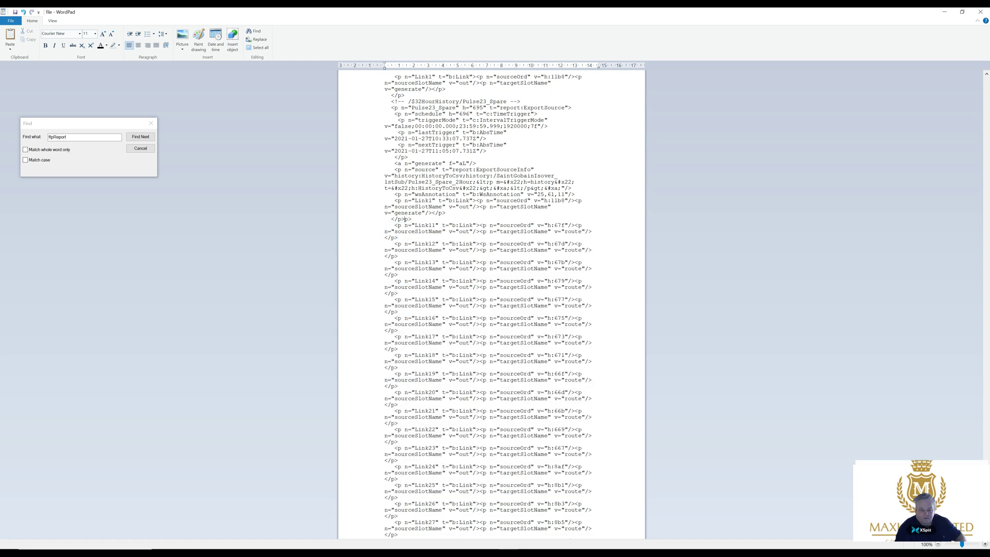
{"action": "left_click_drag", "start_coordinate": [405, 219], "coordinate": [412, 368]}
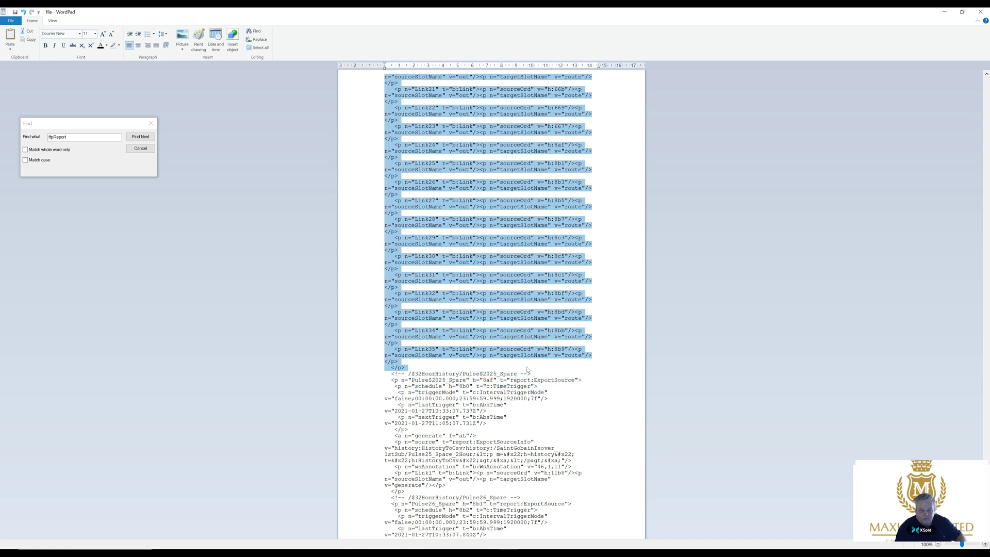
{"action": "key", "text": "Delete"}
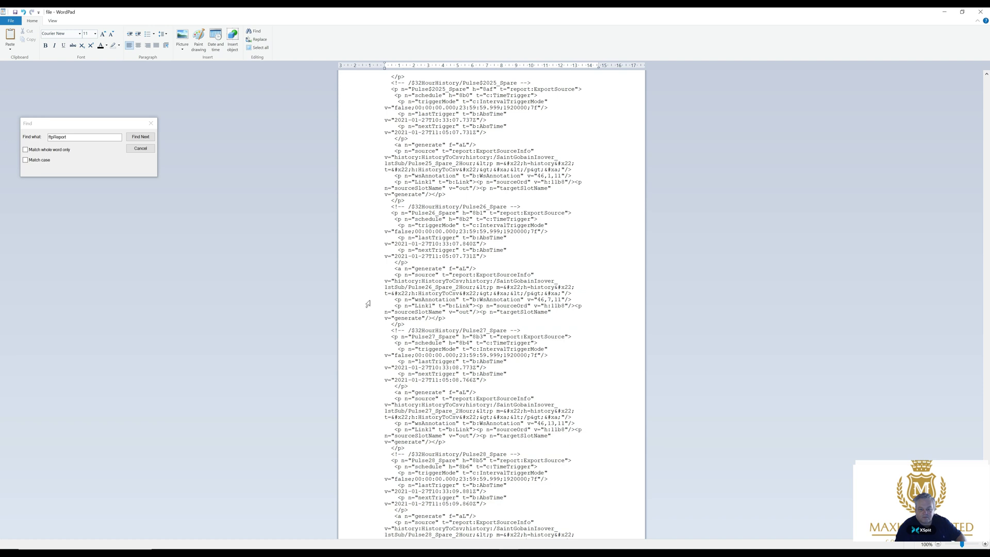
Search the rest of the document for any remaining "ftpReport" text
{"action": "left_click", "coordinate": [136, 138]}
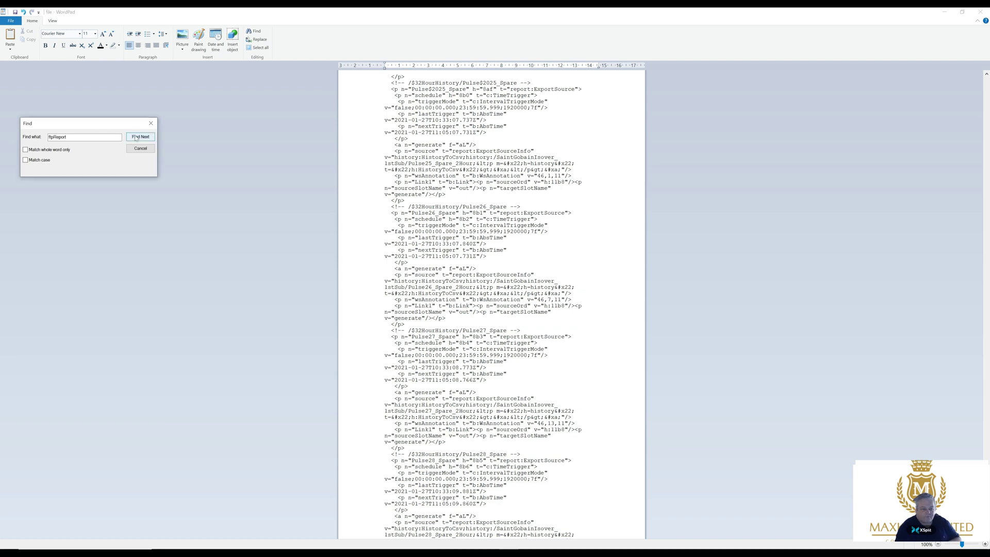
{"action": "left_click", "coordinate": [136, 138]}
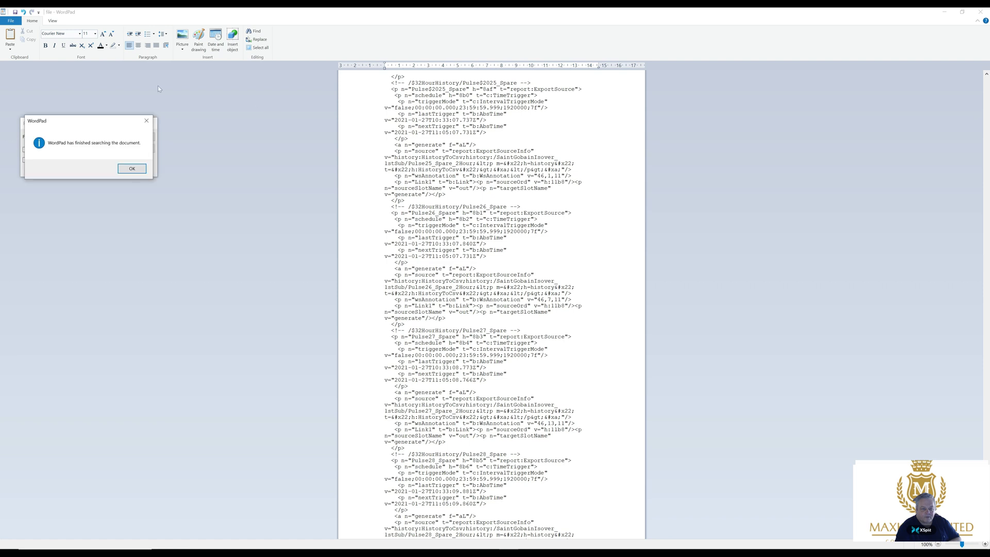
{"action": "left_click", "coordinate": [140, 171]}
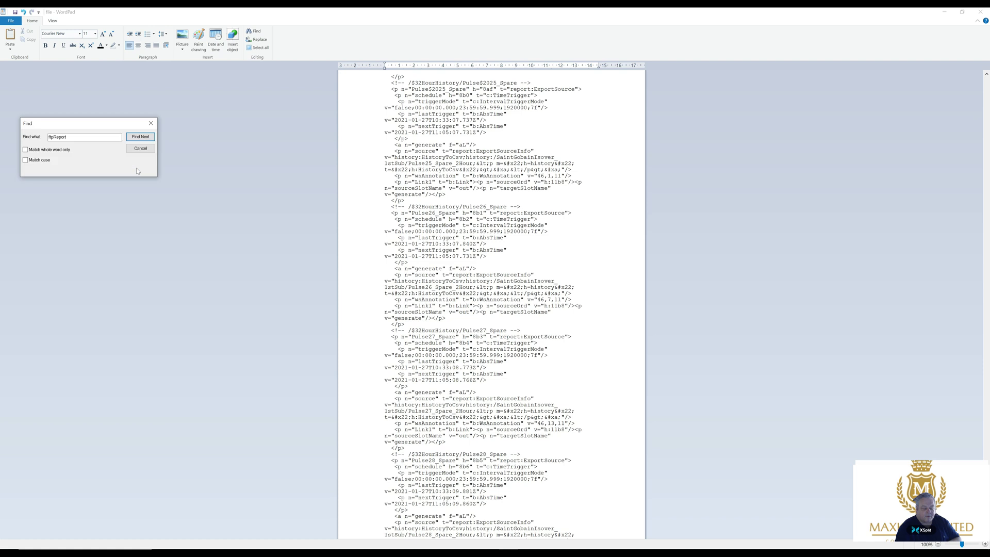
Save the edited XML file under its existing name and close WordPad
{"action": "left_click", "coordinate": [11, 21]}
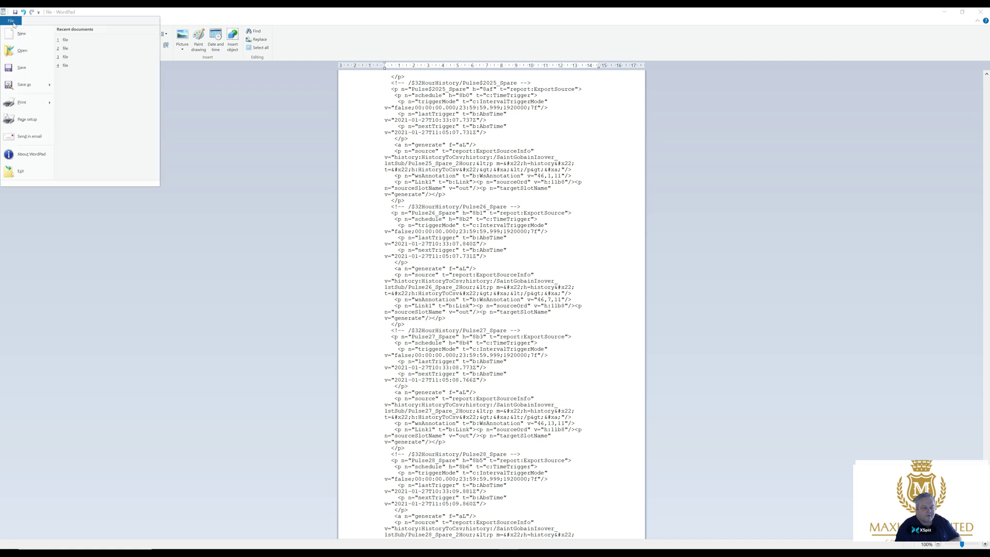
{"action": "left_click", "coordinate": [22, 68]}
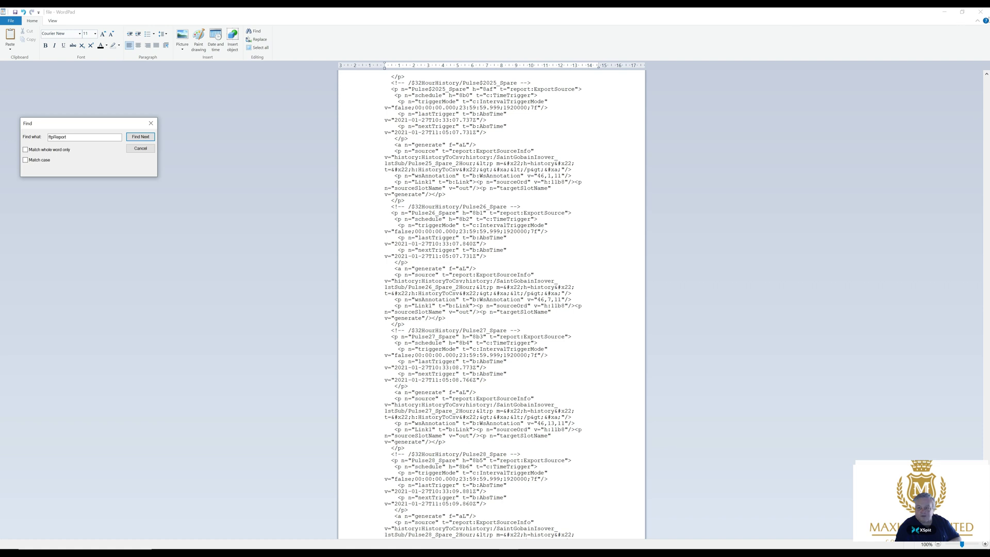
{"action": "left_click", "coordinate": [979, 13]}
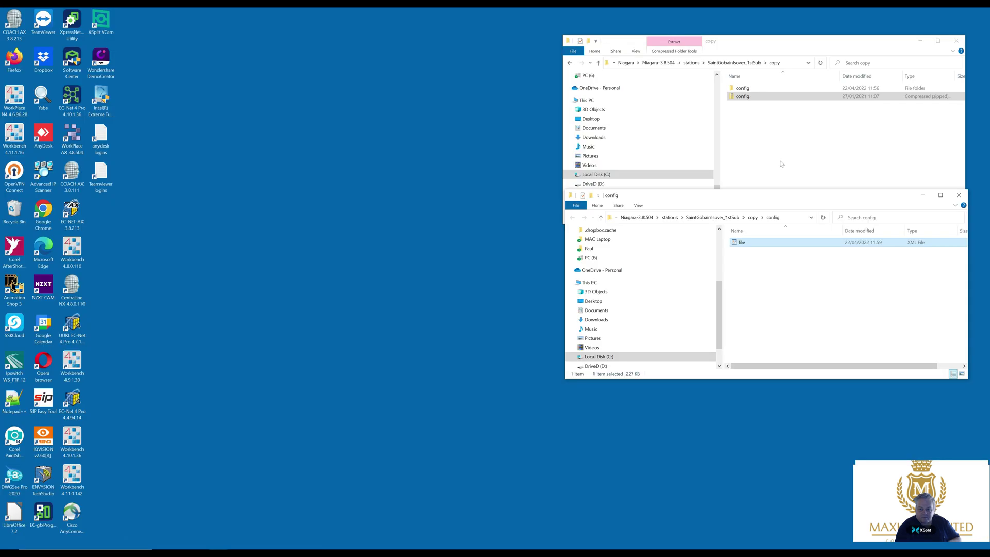
Delete the old zipped config archive from the station's copy folder, keeping the unpacked config folder
{"action": "left_click", "coordinate": [742, 97]}
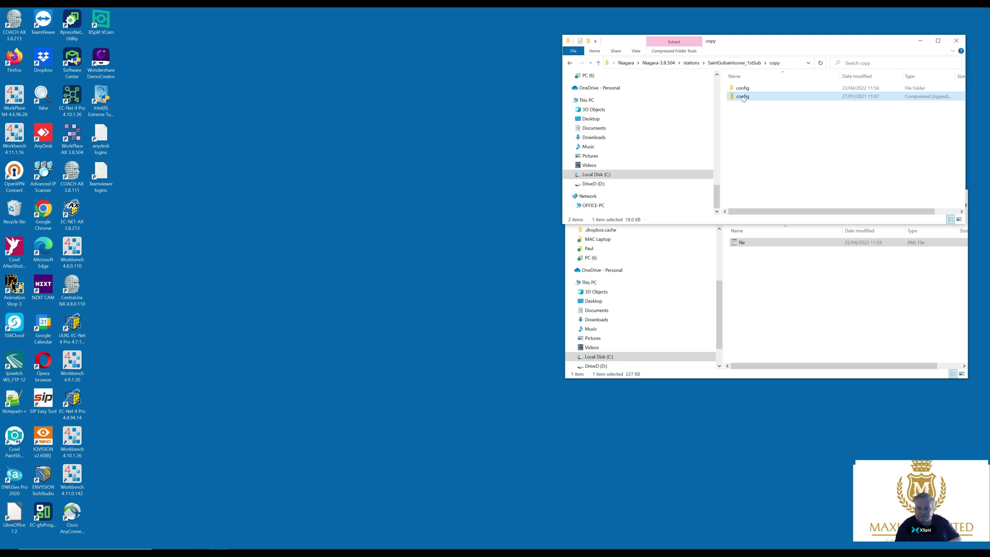
{"action": "right_click", "coordinate": [743, 99]}
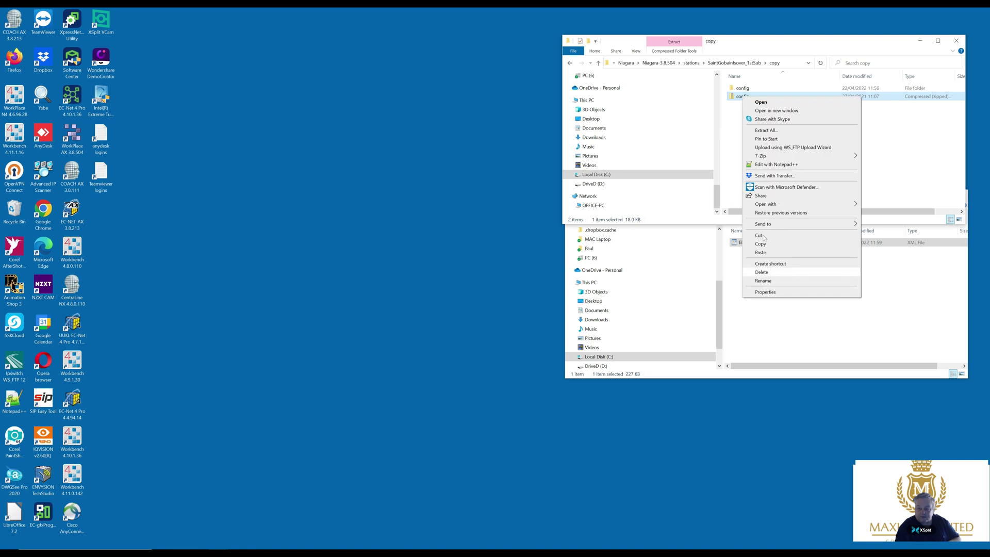
{"action": "left_click", "coordinate": [764, 273]}
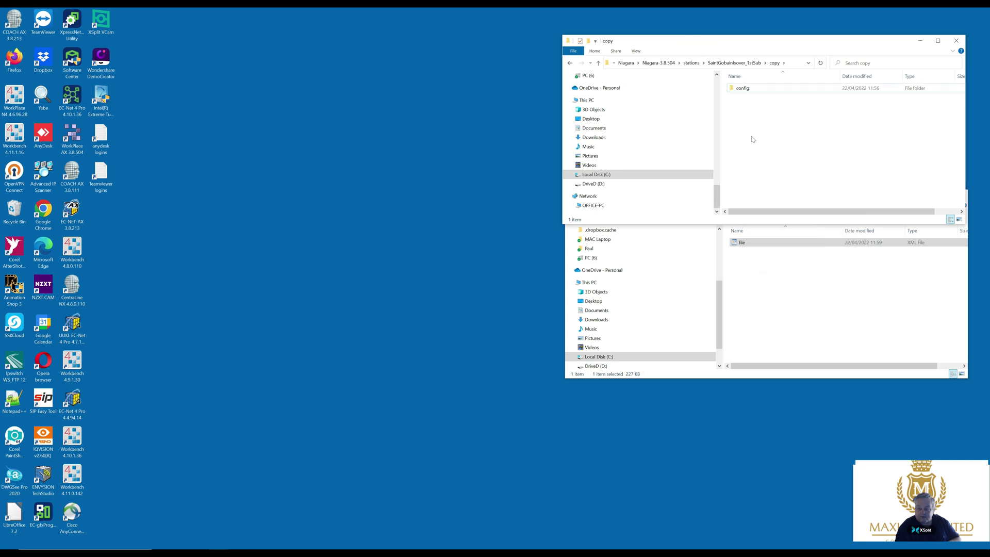
Compress the edited config folder into a new zip archive named config in the copy folder
{"action": "right_click", "coordinate": [746, 94]}
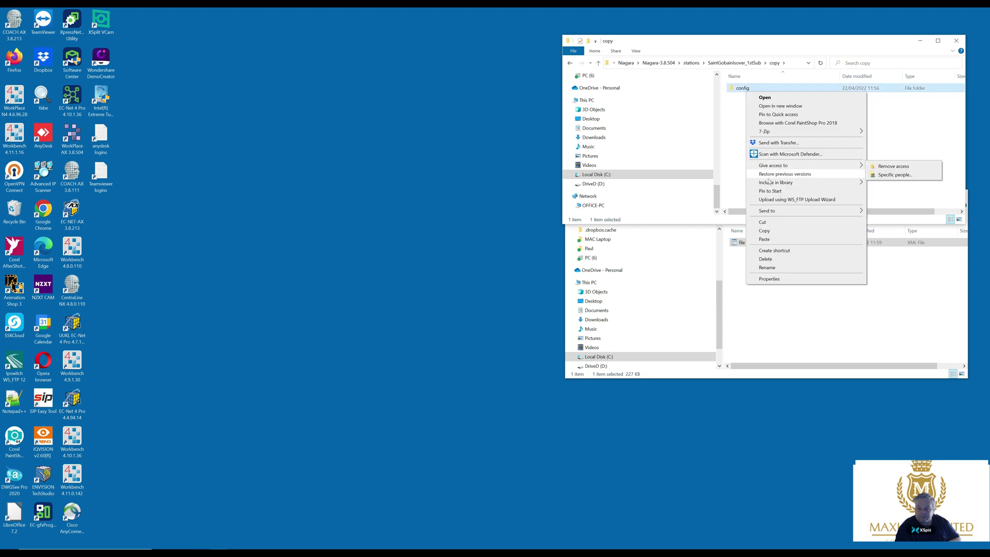
{"action": "mouse_move", "coordinate": [771, 184]}
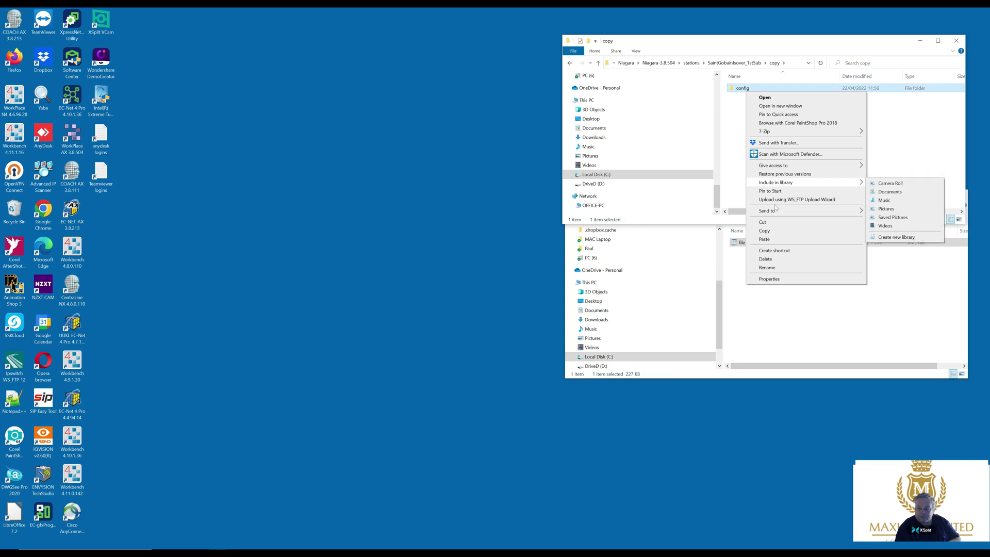
{"action": "mouse_move", "coordinate": [785, 213]}
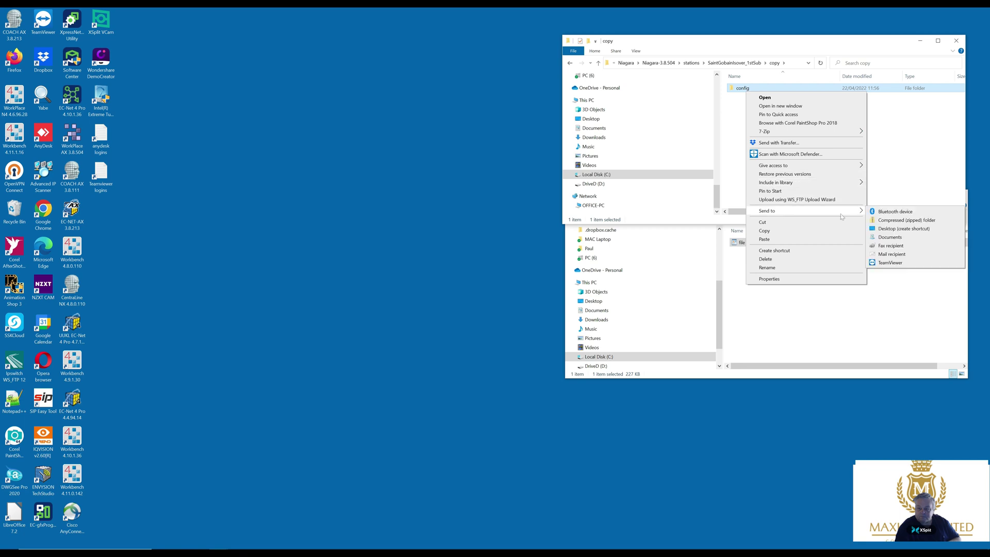
{"action": "left_click", "coordinate": [883, 220]}
{"action": "left_click", "coordinate": [821, 151]}
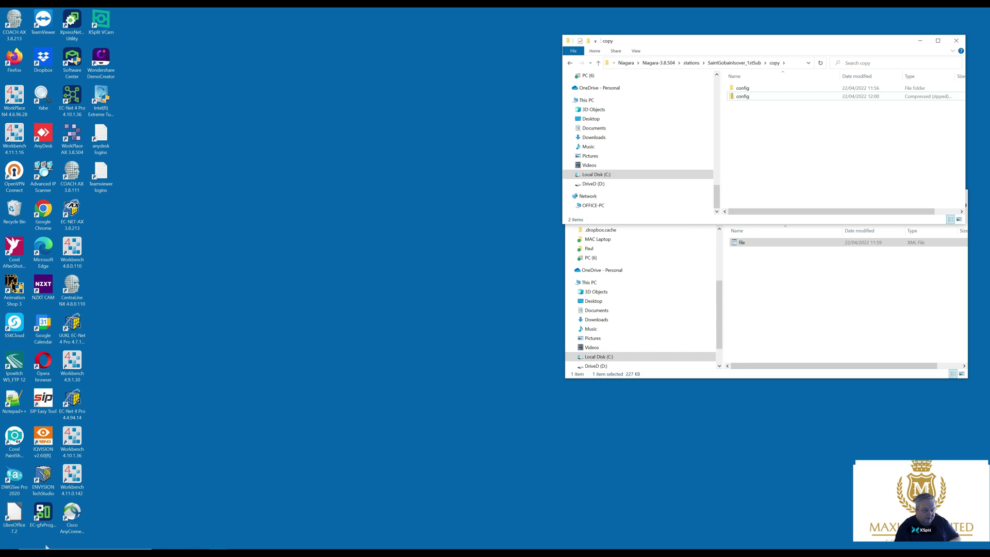
Open Ipswitch WS_FTP and browse the local files to Niagara\Niagara-3.8.504\stations\SaintGobainIsover_1stSub\copy
{"action": "double_click", "coordinate": [15, 377]}
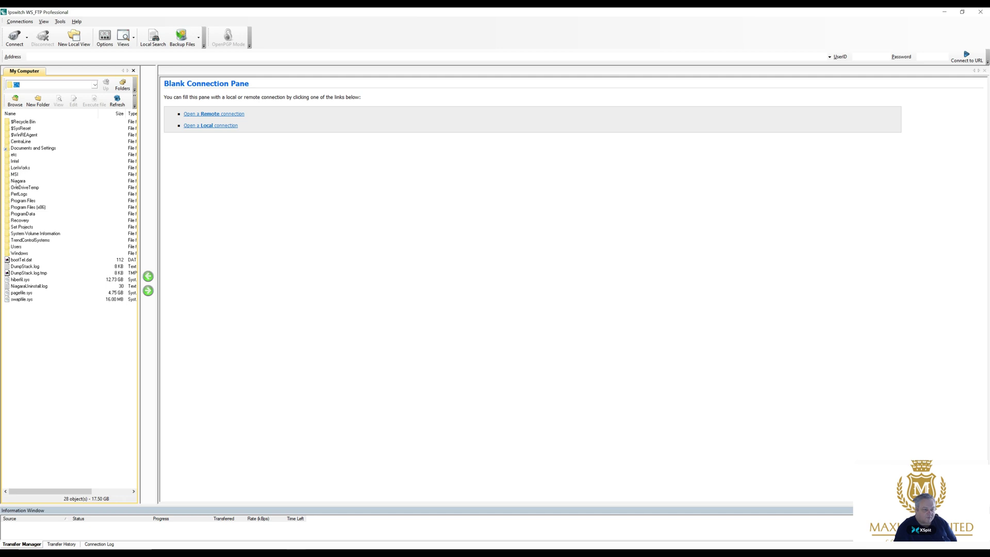
{"action": "double_click", "coordinate": [18, 181]}
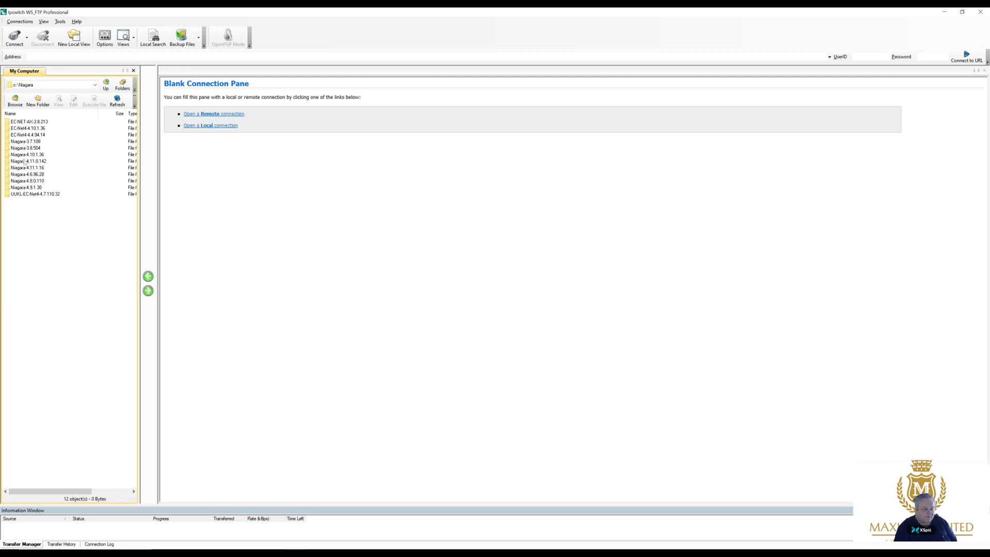
{"action": "double_click", "coordinate": [24, 149]}
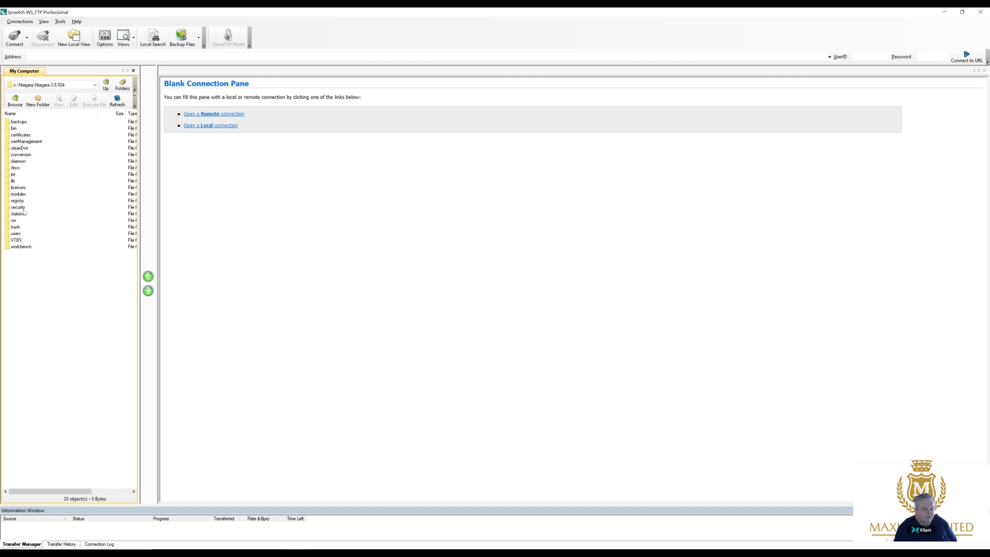
{"action": "double_click", "coordinate": [23, 215]}
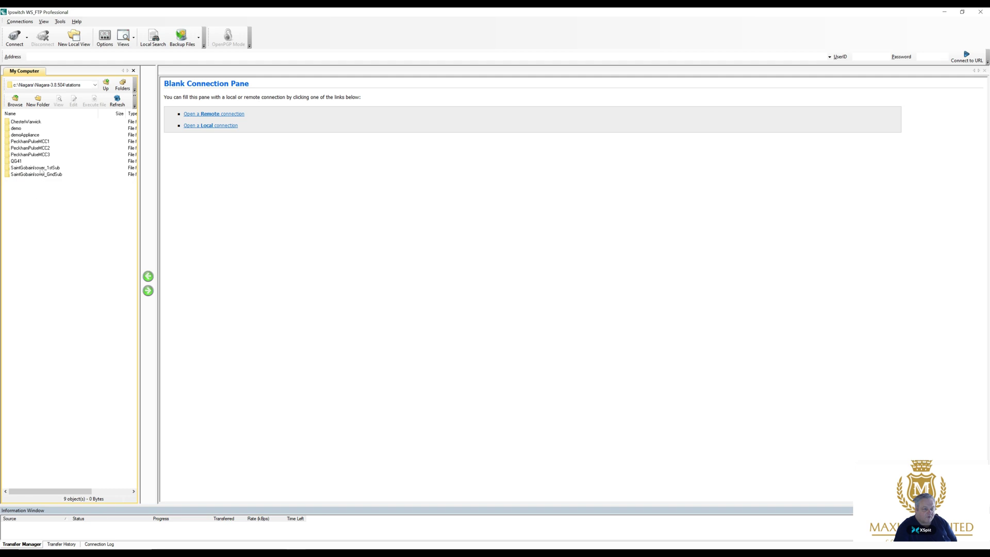
{"action": "left_click", "coordinate": [40, 168]}
{"action": "double_click", "coordinate": [41, 168]}
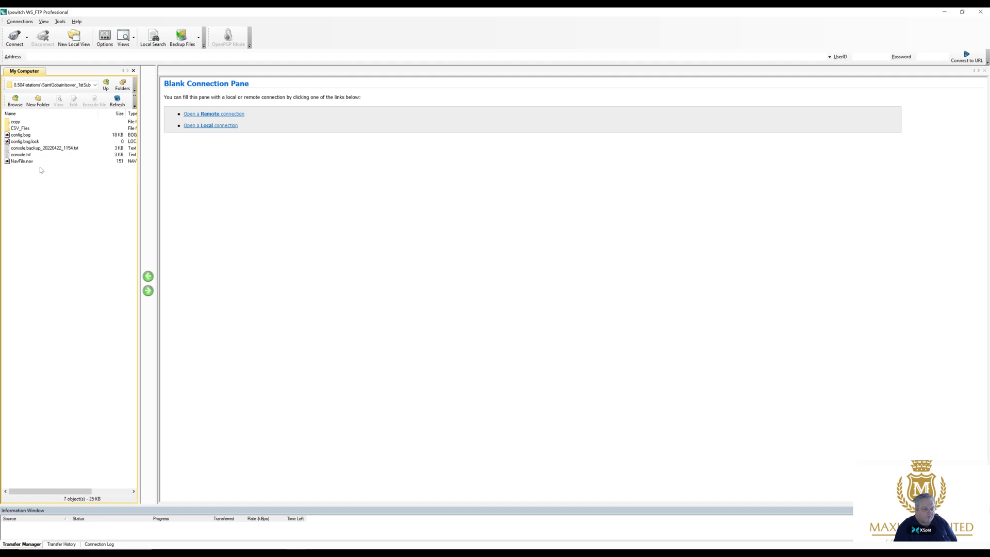
{"action": "double_click", "coordinate": [16, 122]}
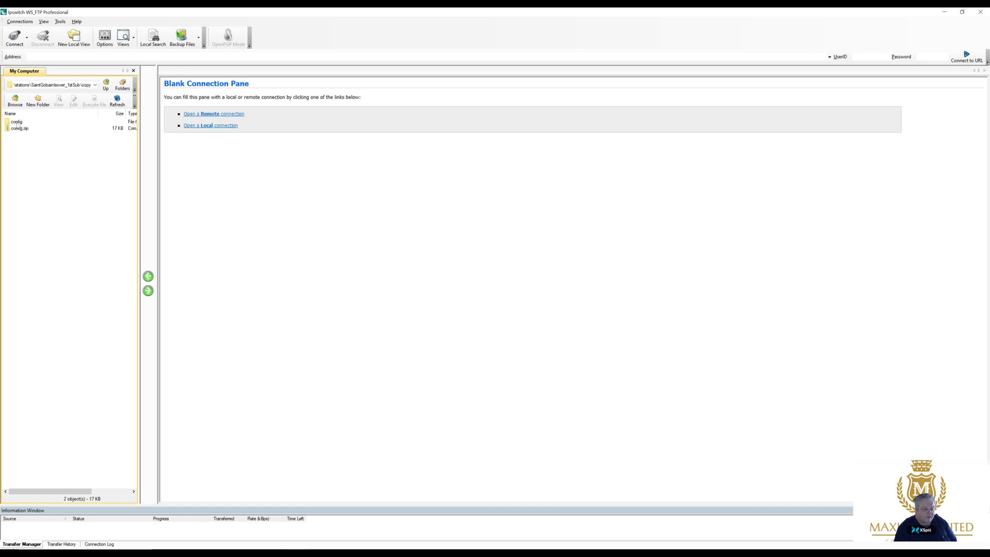
Rename config.zip to config.bog and close WS_FTP
{"action": "left_click", "coordinate": [18, 129]}
{"action": "right_click", "coordinate": [19, 131]}
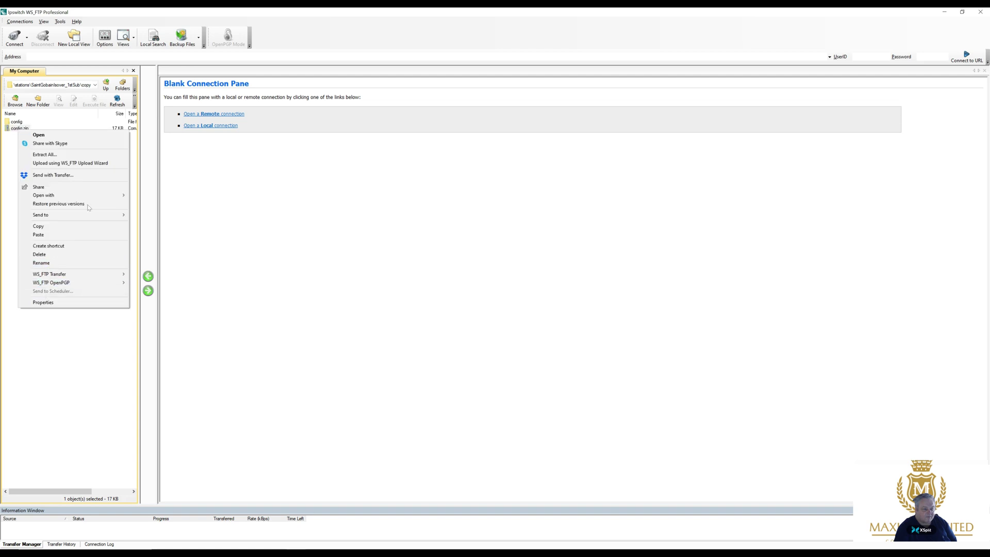
{"action": "left_click", "coordinate": [50, 264]}
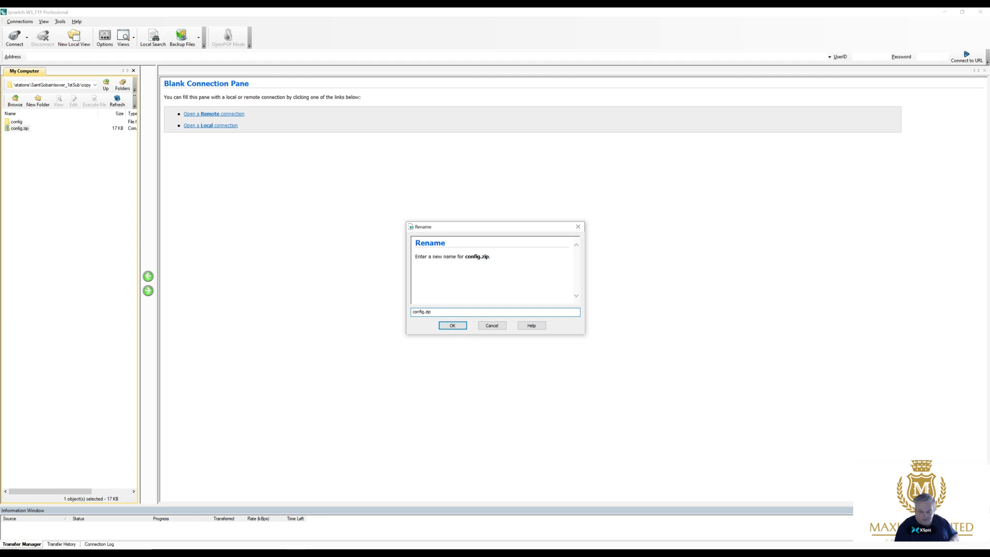
{"action": "key", "text": "BackSpace"}
{"action": "key", "text": "BackSpace"}
{"action": "key", "text": "BackSpace"}
{"action": "type", "text": "bog"}
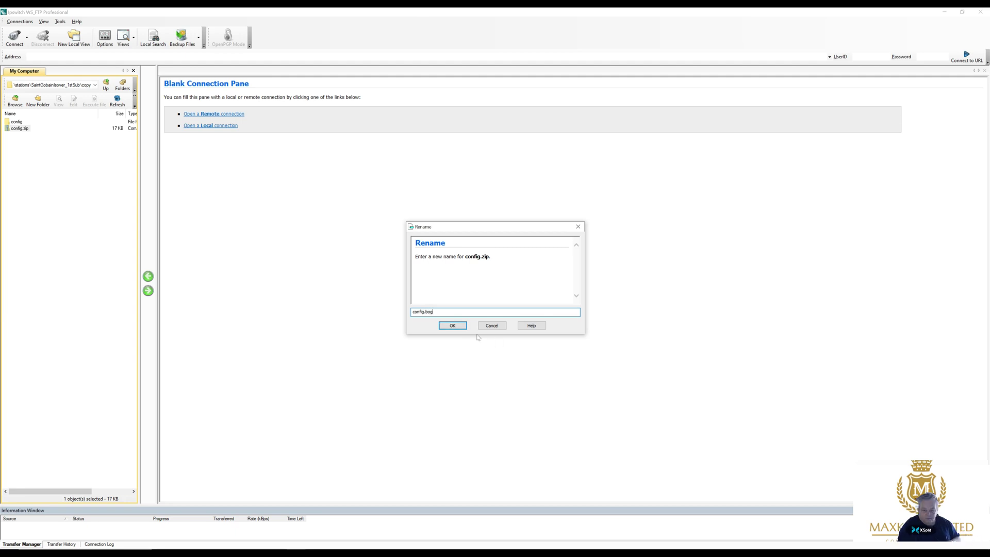
{"action": "left_click", "coordinate": [464, 328]}
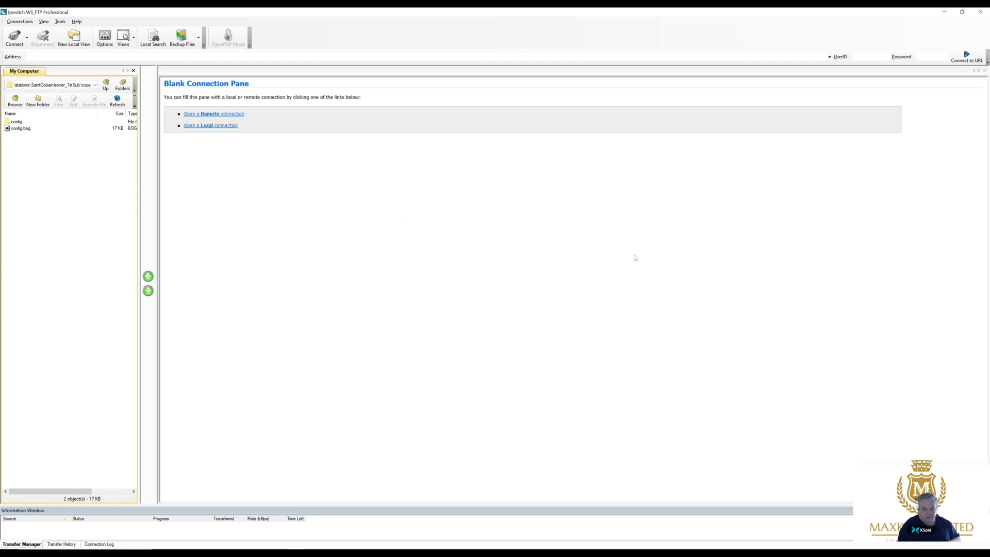
{"action": "left_click", "coordinate": [983, 12]}
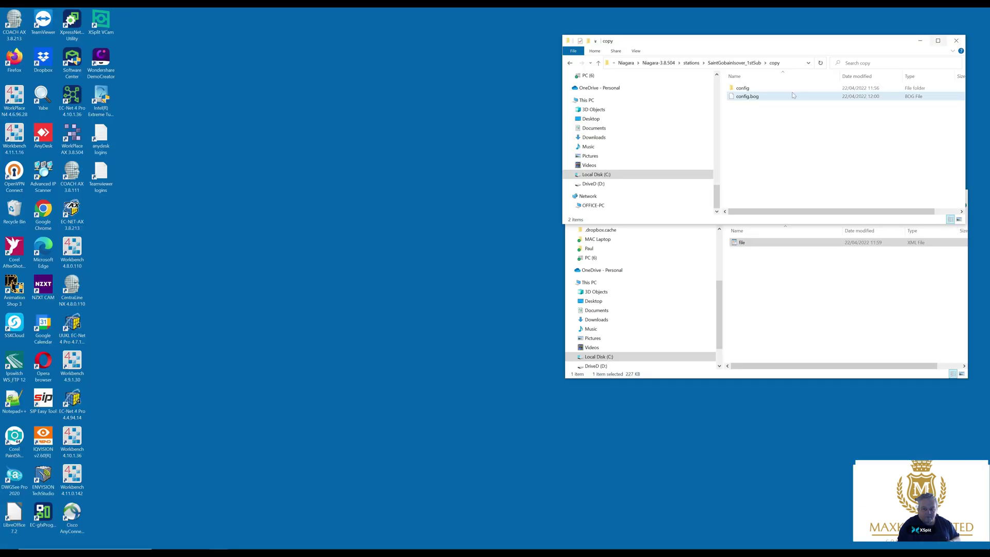
Copy the repacked config.bog over the one in the SaintGobainIsover_1stSub folder, and delete the copy folder
{"action": "left_click", "coordinate": [744, 99]}
{"action": "right_click", "coordinate": [745, 98]}
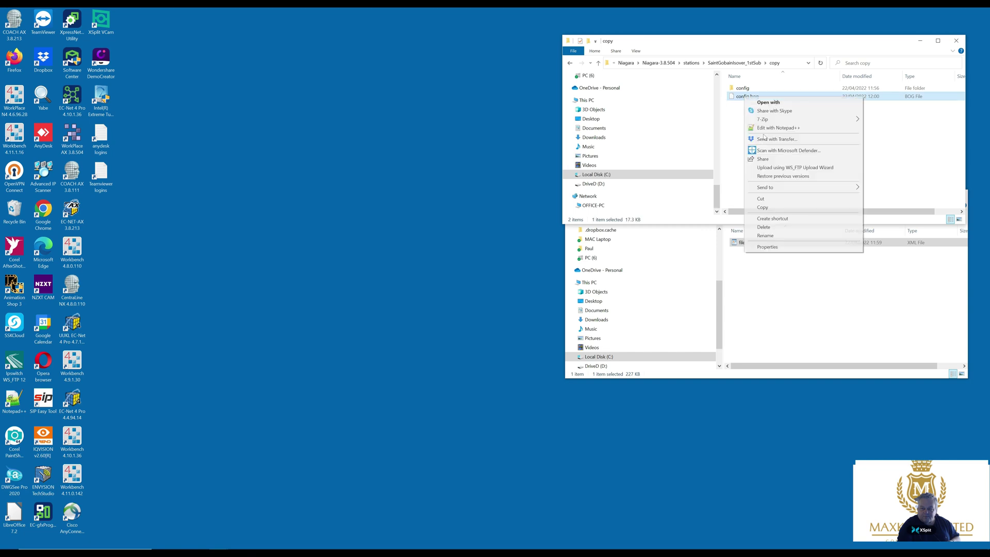
{"action": "left_click", "coordinate": [767, 208]}
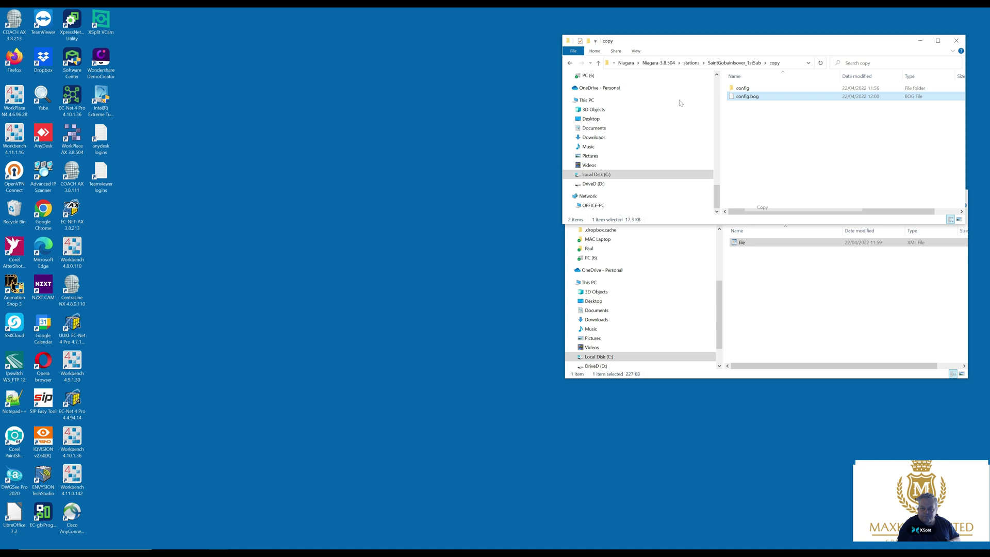
{"action": "left_click", "coordinate": [598, 63]}
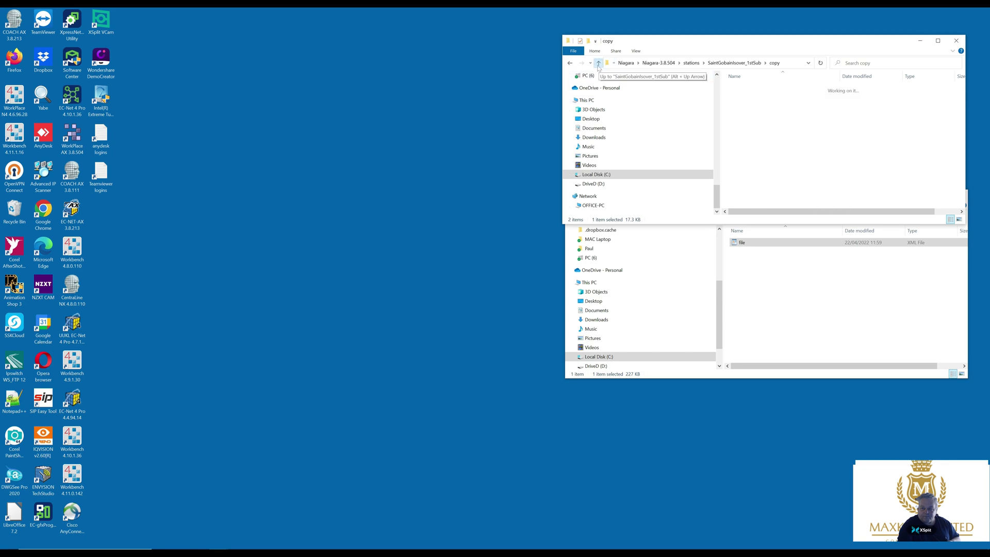
{"action": "right_click", "coordinate": [756, 182]}
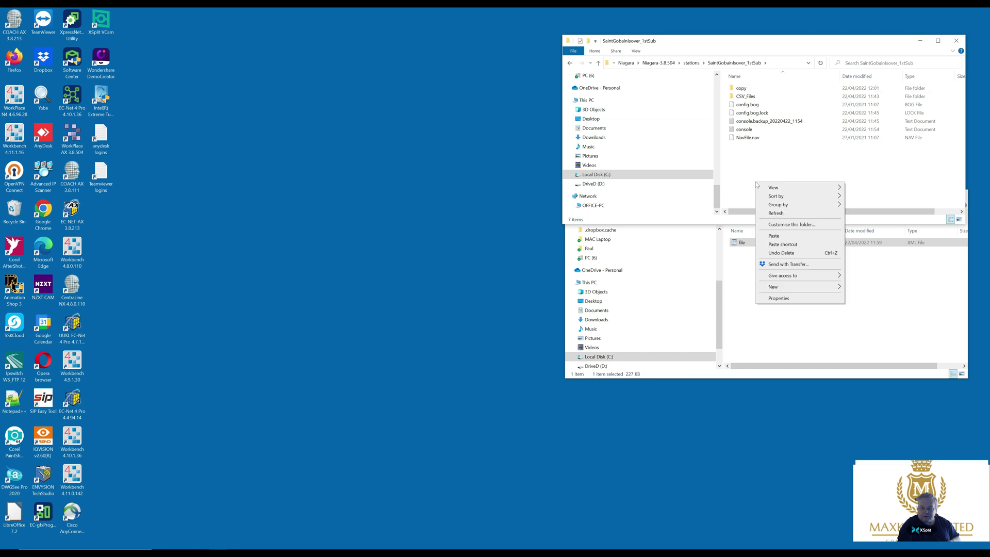
{"action": "left_click", "coordinate": [773, 236]}
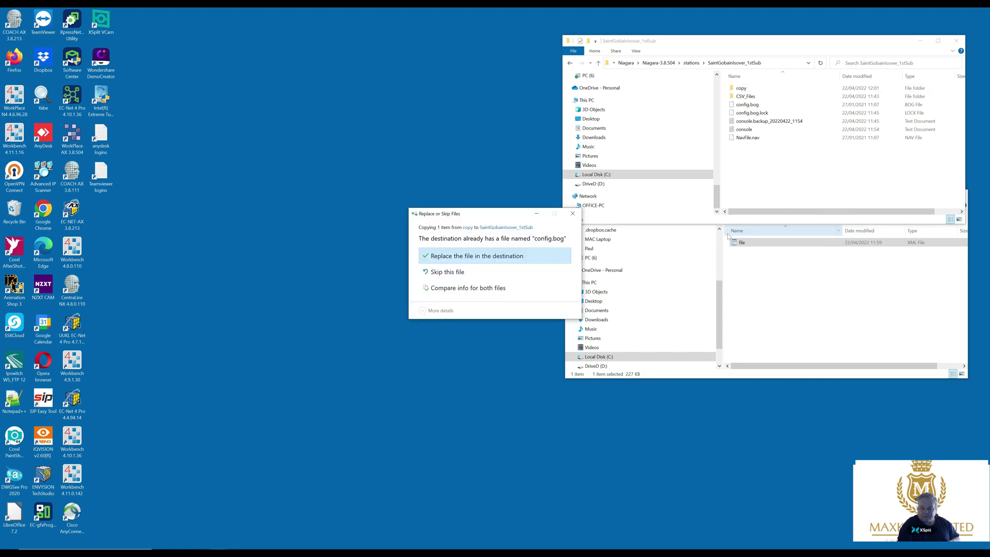
{"action": "left_click", "coordinate": [447, 262]}
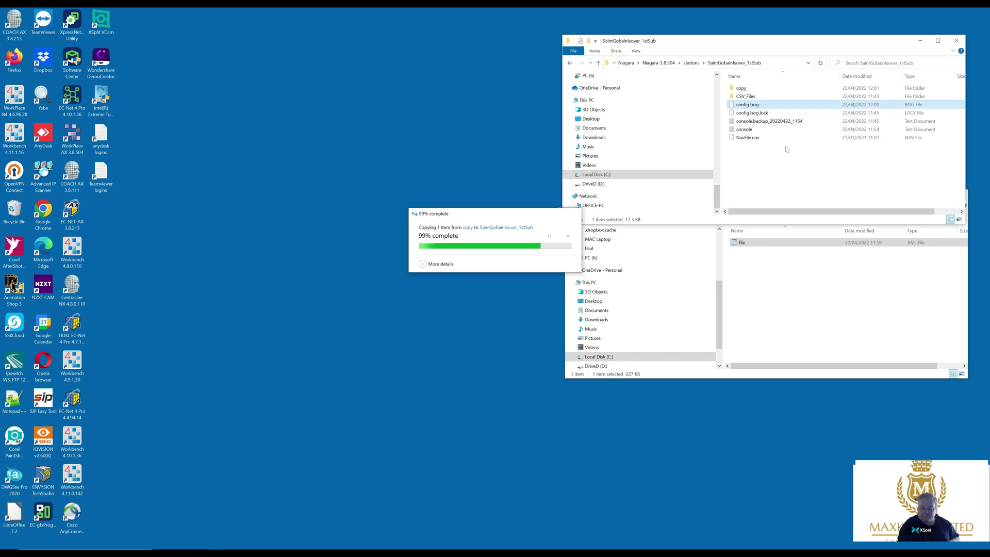
{"action": "right_click", "coordinate": [739, 90]}
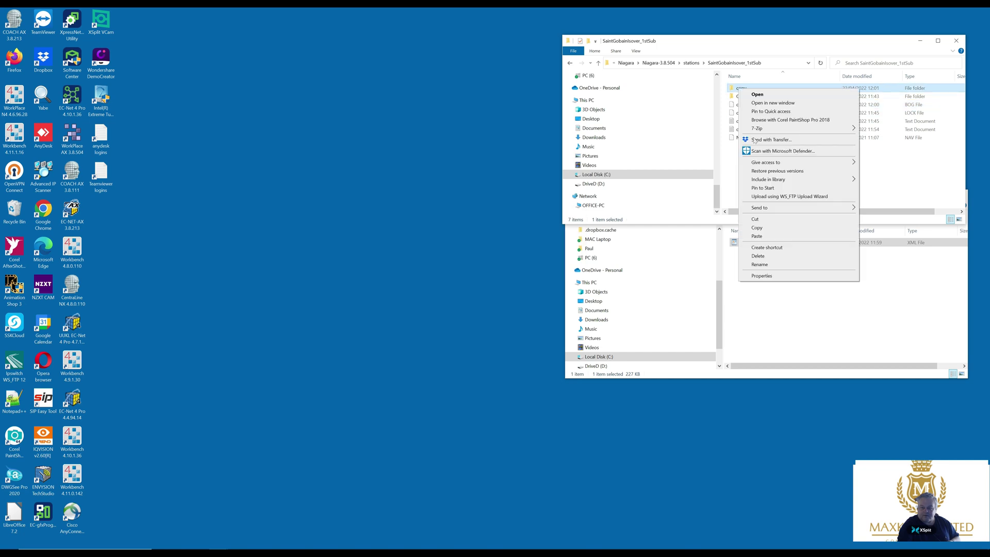
{"action": "left_click", "coordinate": [760, 257]}
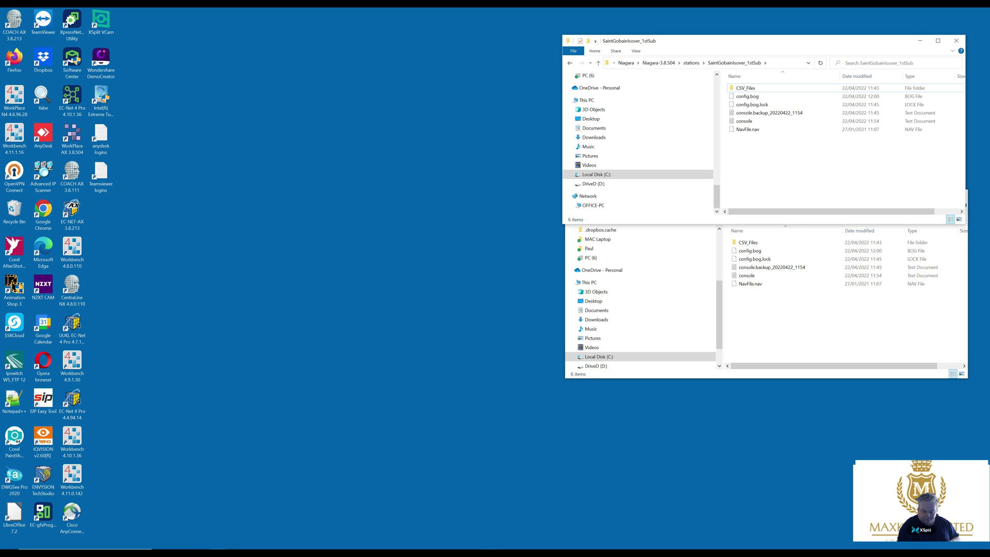
Switch to WorkPlace AX and start the SaintGobainIsover_1stSub station
{"action": "left_click", "coordinate": [489, 552]}
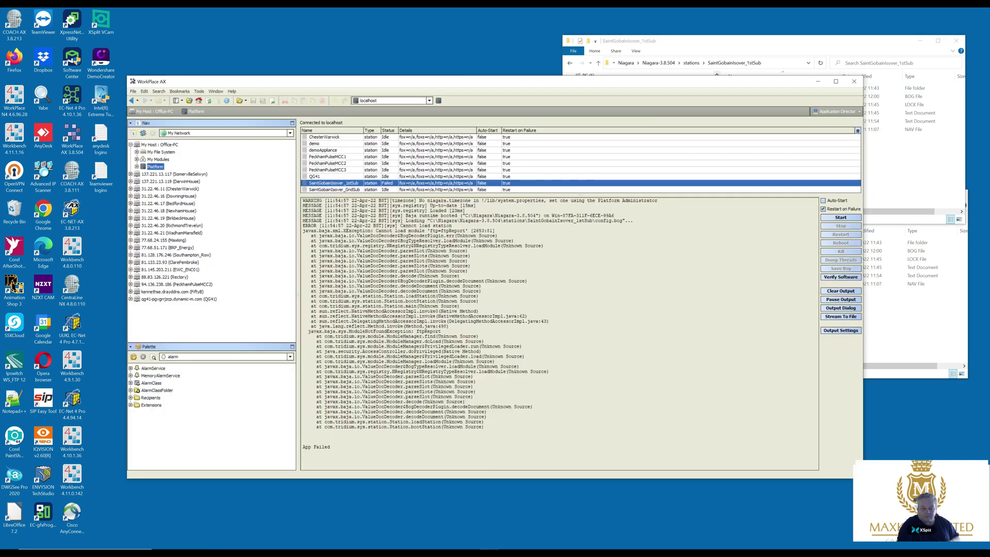
{"action": "left_click", "coordinate": [854, 221]}
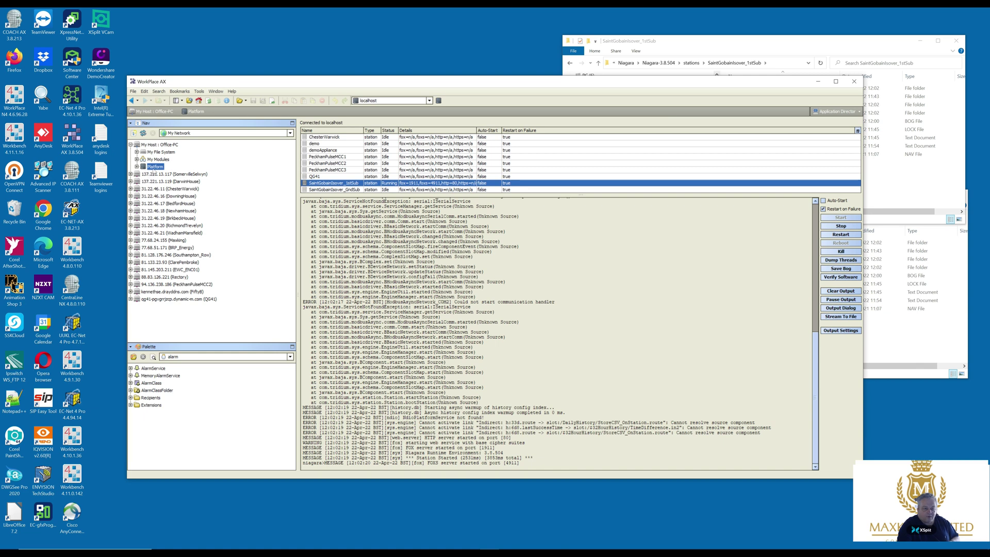
Open a Station TLS Connection to My Host on port 4911 and accept the NiagaraAX certificate
{"action": "right_click", "coordinate": [154, 168]}
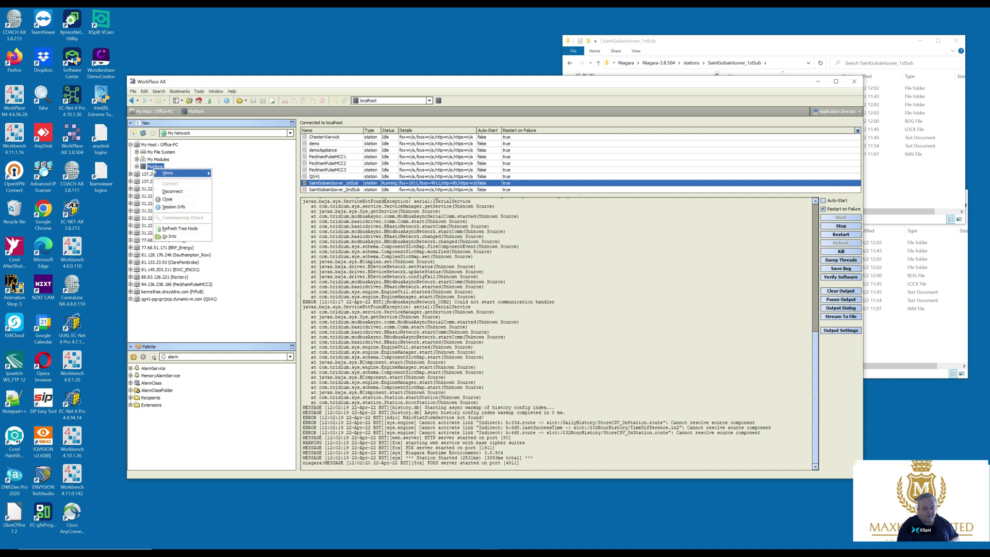
{"action": "left_click", "coordinate": [156, 145]}
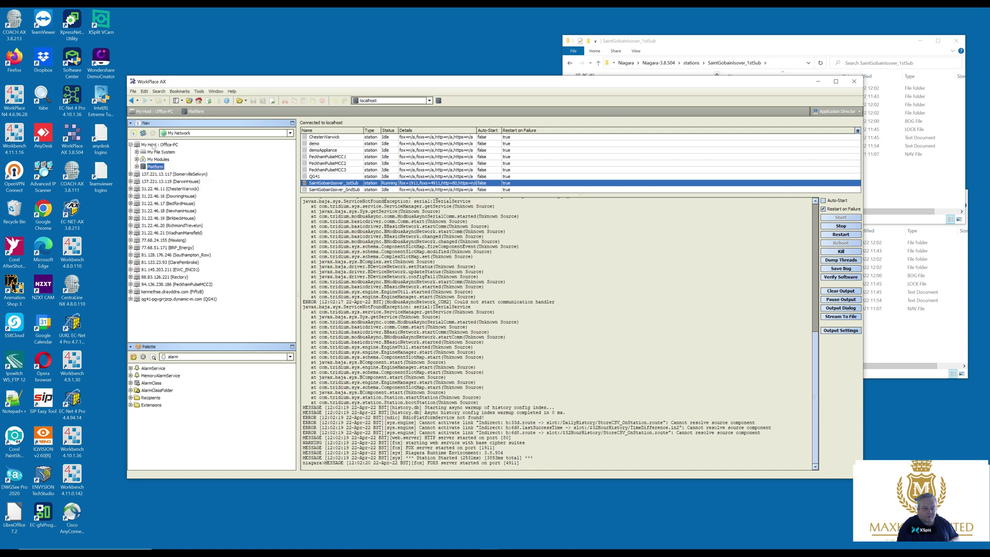
{"action": "left_click", "coordinate": [151, 146]}
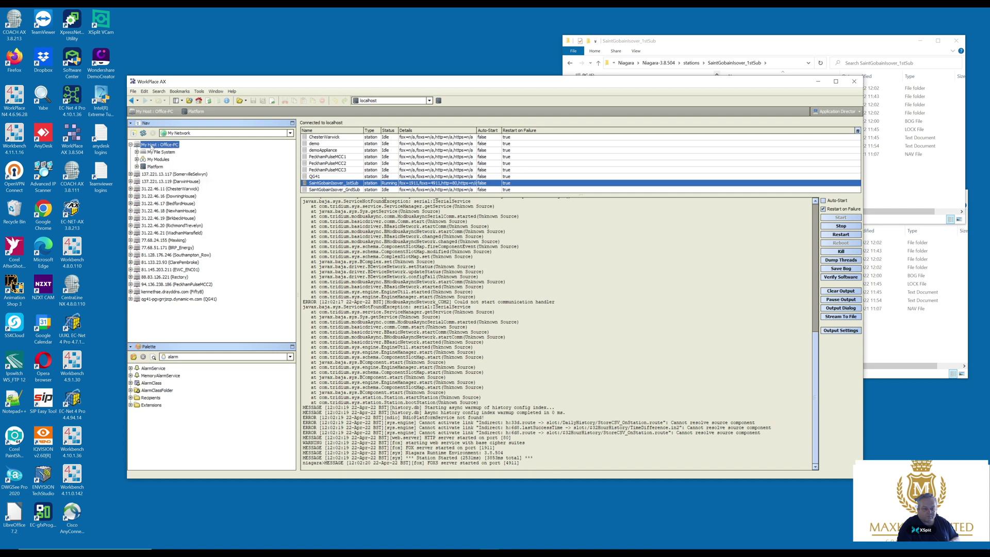
{"action": "right_click", "coordinate": [151, 147]}
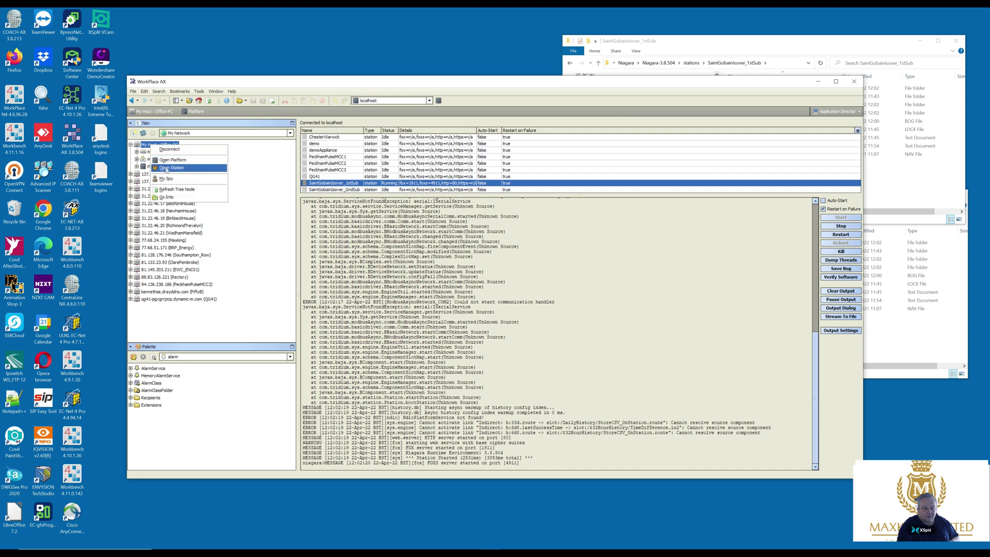
{"action": "left_click", "coordinate": [165, 168]}
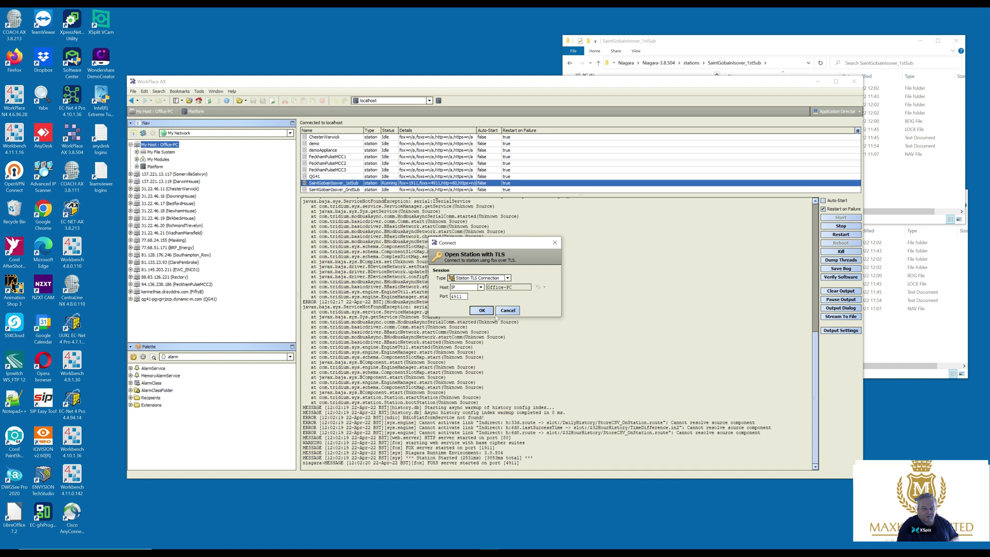
{"action": "left_click", "coordinate": [482, 310]}
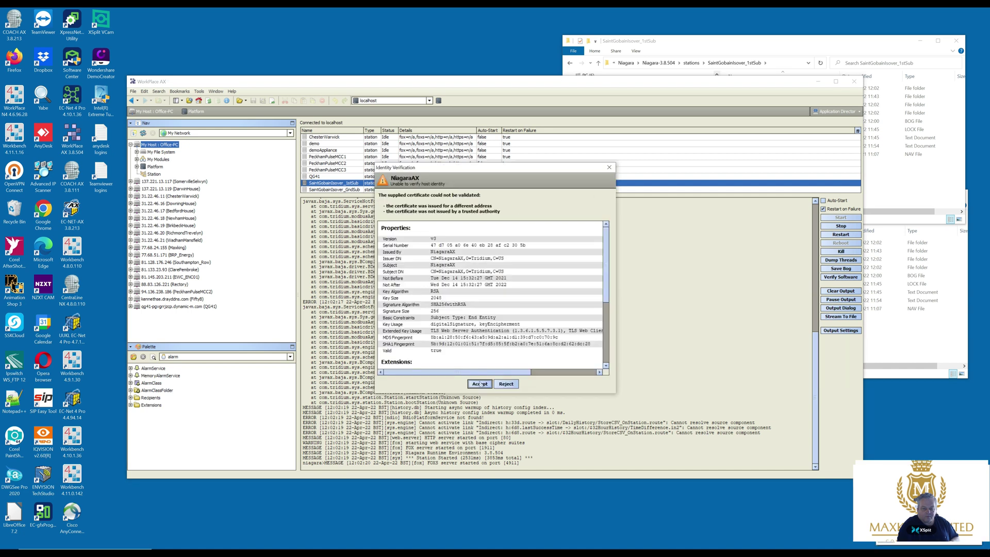
{"action": "left_click", "coordinate": [480, 384]}
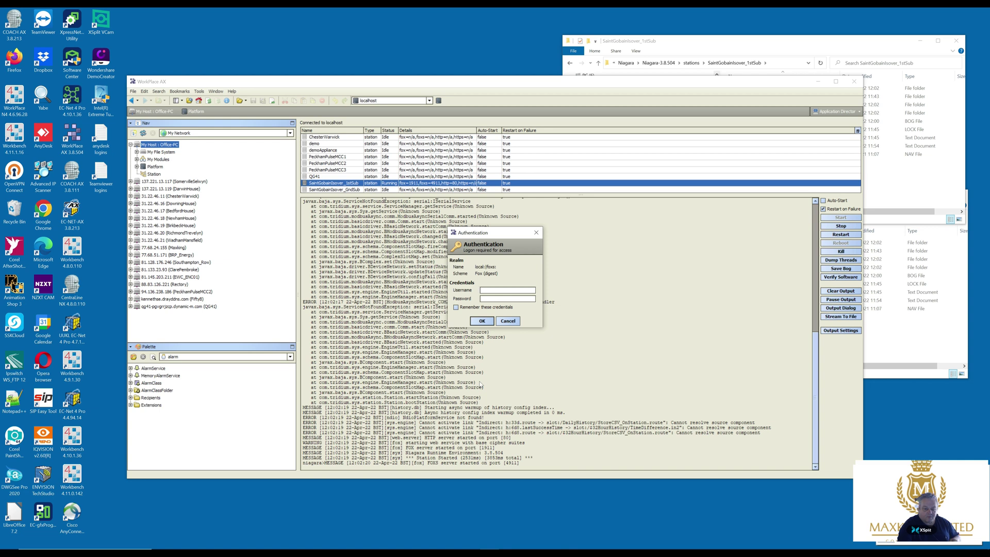
Log in to the station with the username and password, and have the credentials remembered
{"action": "type", "text": "pmk"}
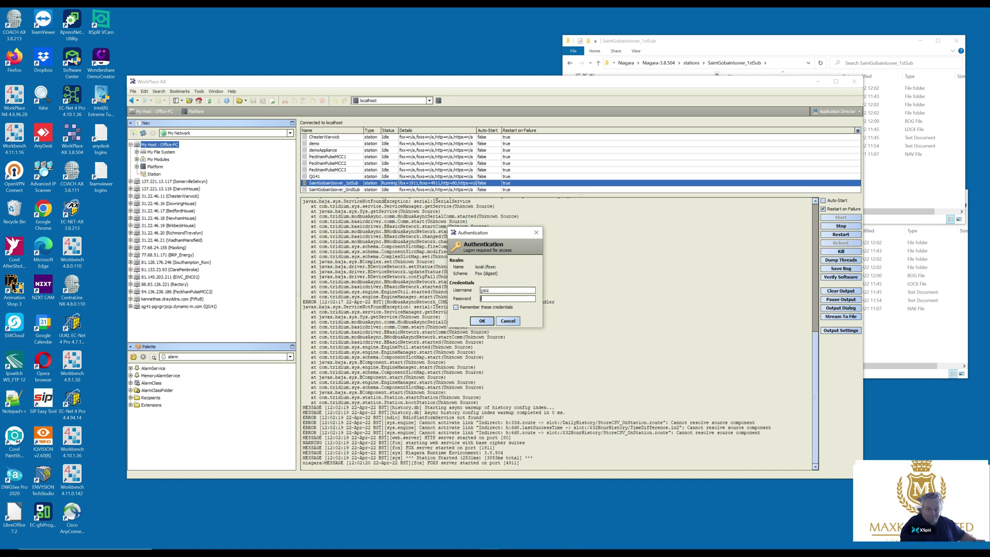
{"action": "type", "text": "*****"}
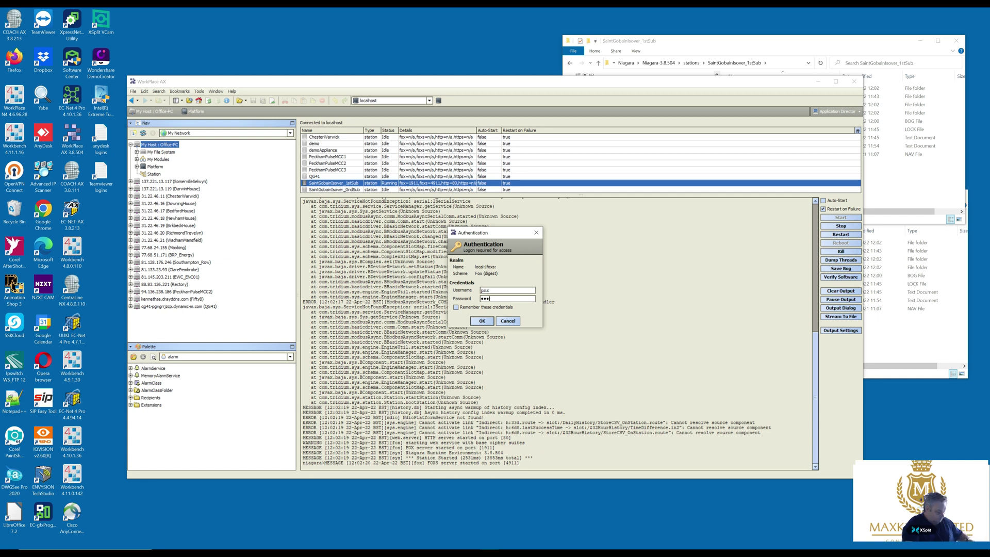
{"action": "type", "text": "******"}
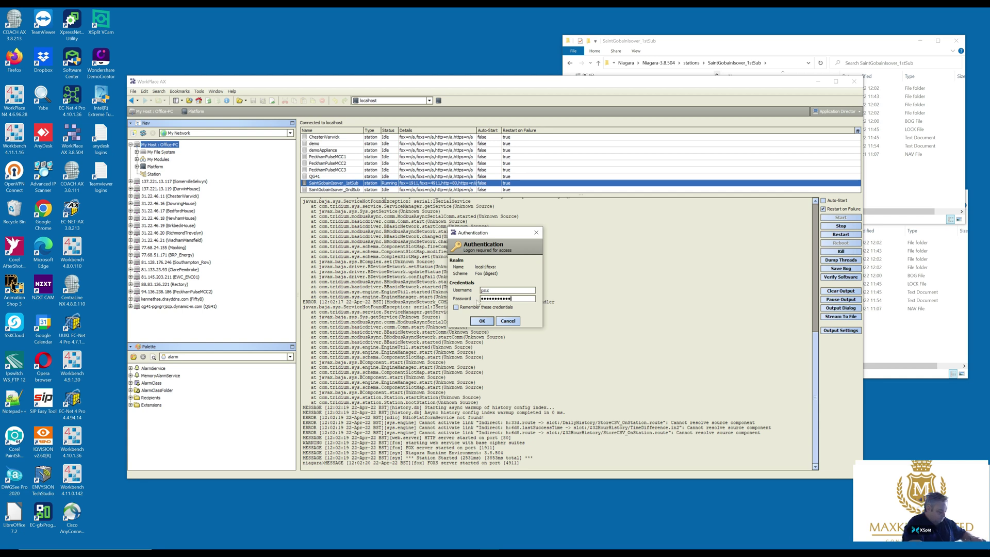
{"action": "left_click", "coordinate": [457, 307]}
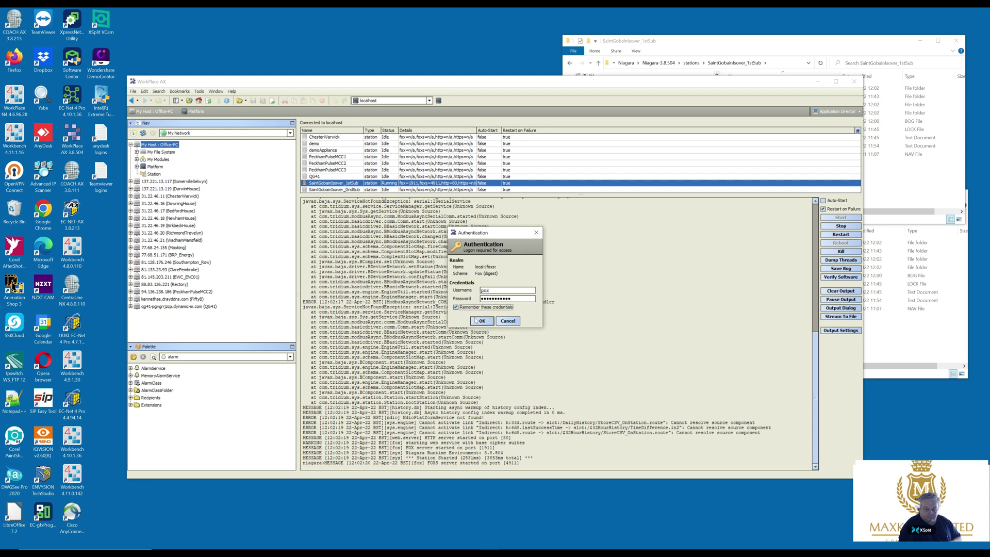
{"action": "left_click", "coordinate": [480, 321]}
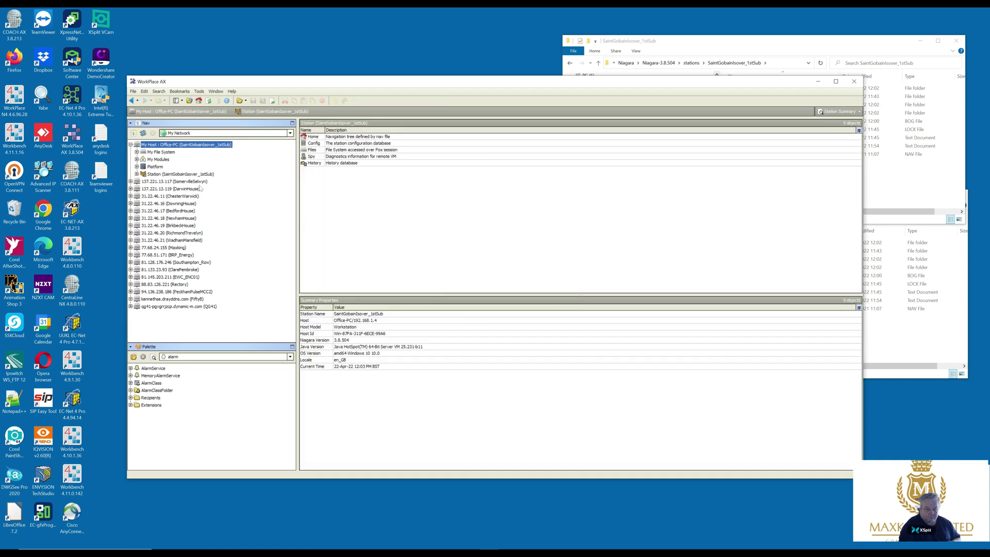
Examine the drivers in the station's Config, including the devices under NdioNetwork and ModbusAsyncNetwork
{"action": "left_click", "coordinate": [188, 174]}
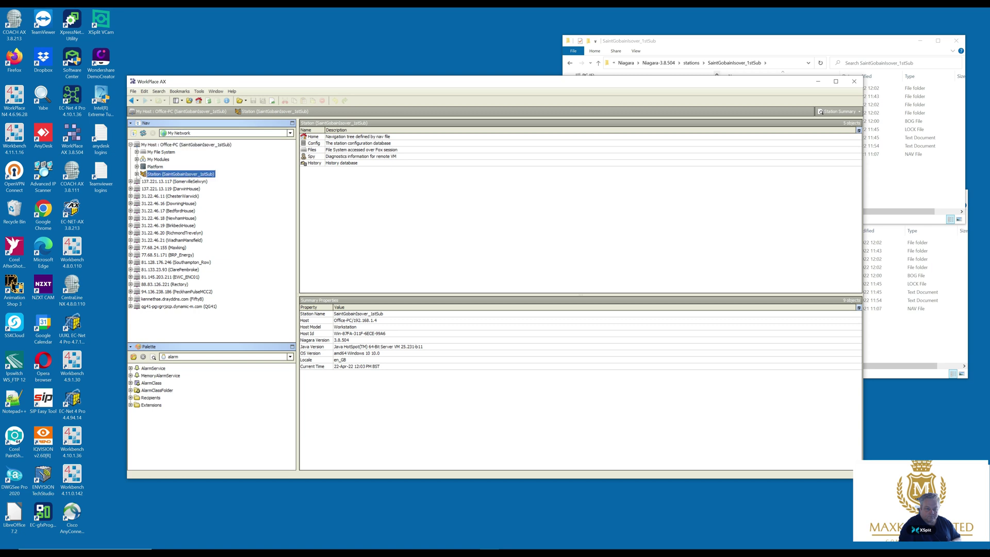
{"action": "left_click", "coordinate": [137, 175]}
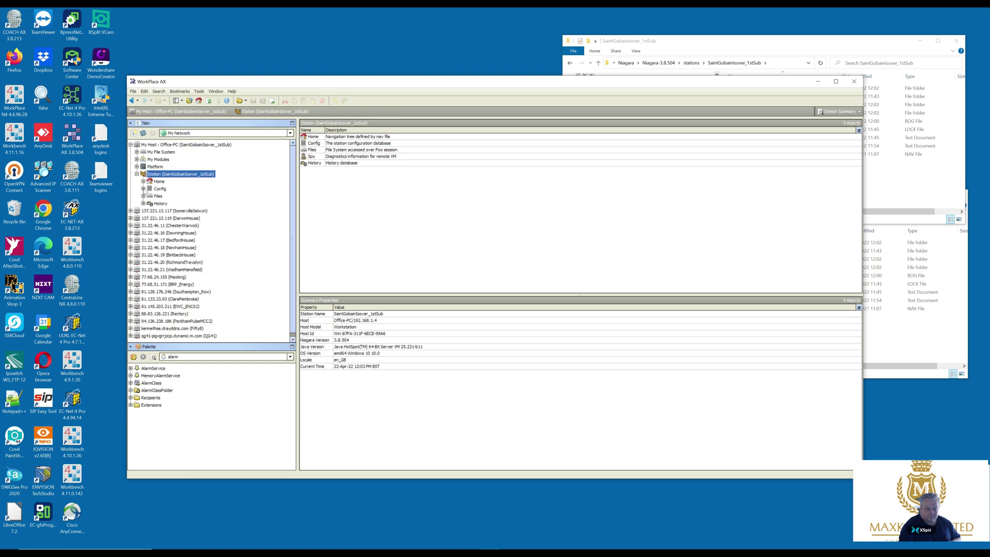
{"action": "left_click", "coordinate": [143, 188]}
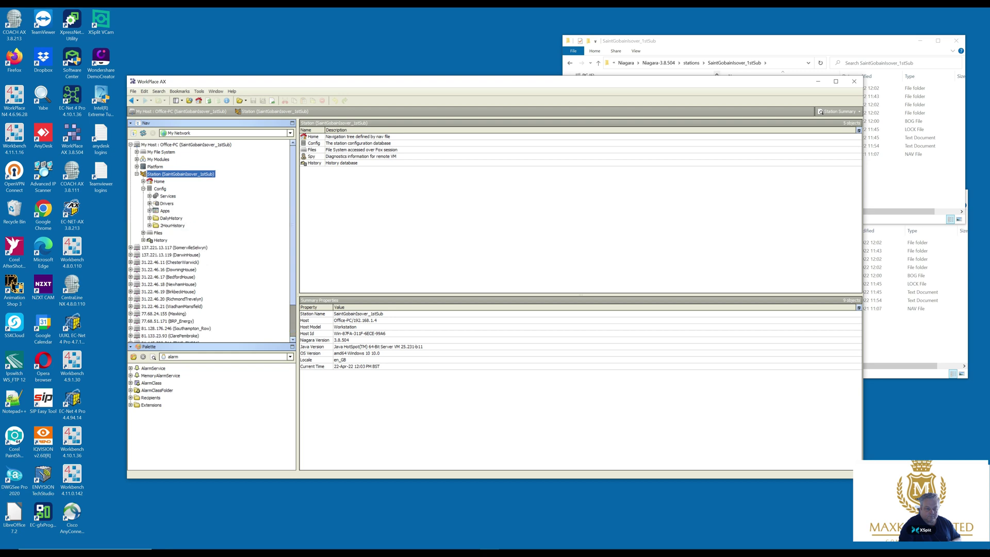
{"action": "left_click", "coordinate": [150, 204]}
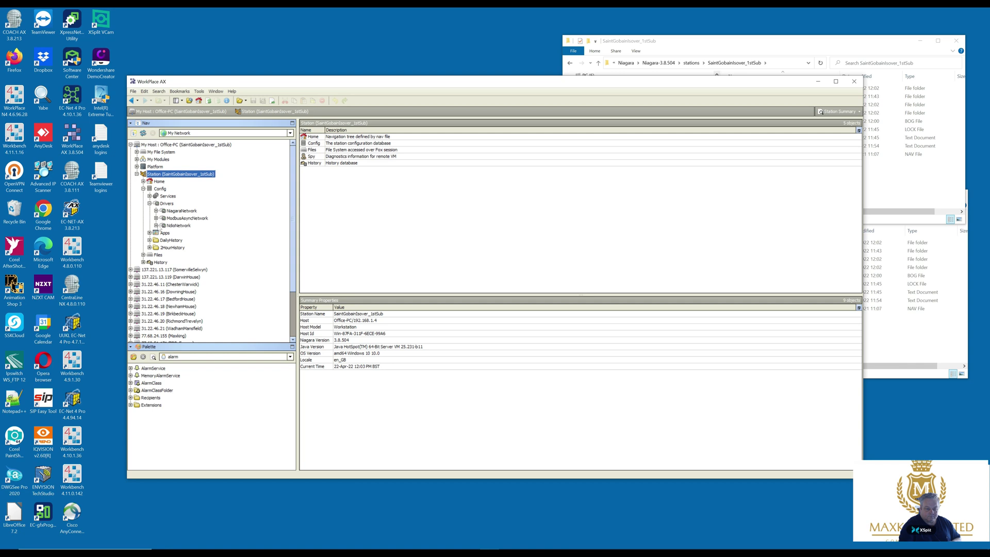
{"action": "left_click", "coordinate": [155, 225]}
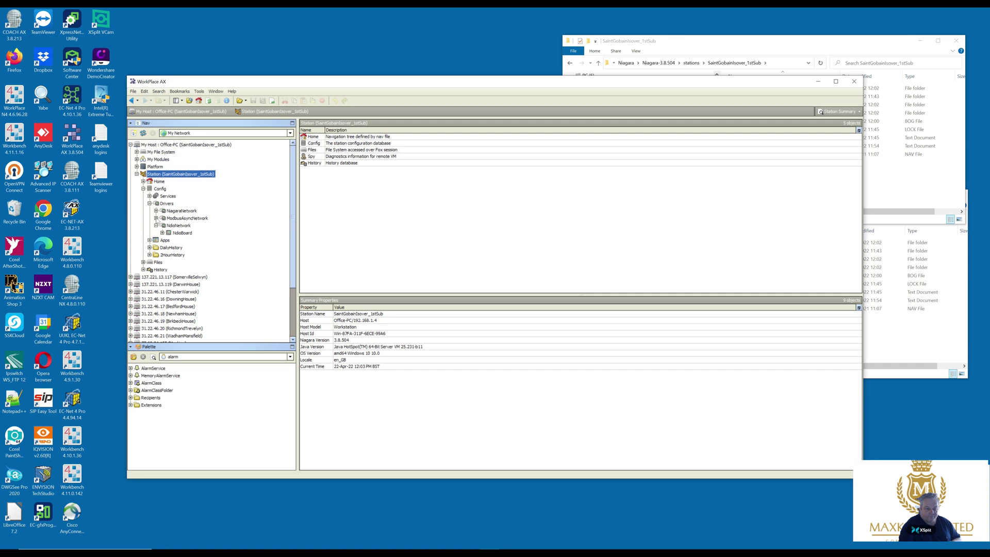
{"action": "left_click", "coordinate": [155, 218]}
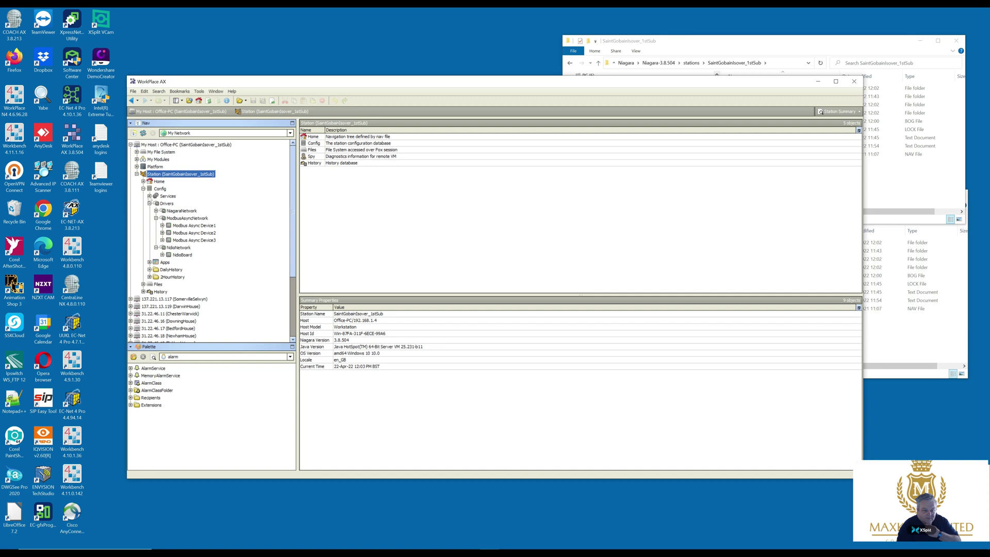
Back up the station through BackupService as backup_SaintGobainIsover_1stSub_220422_1204.dist, and close WorkPlace AX
{"action": "left_click", "coordinate": [149, 196]}
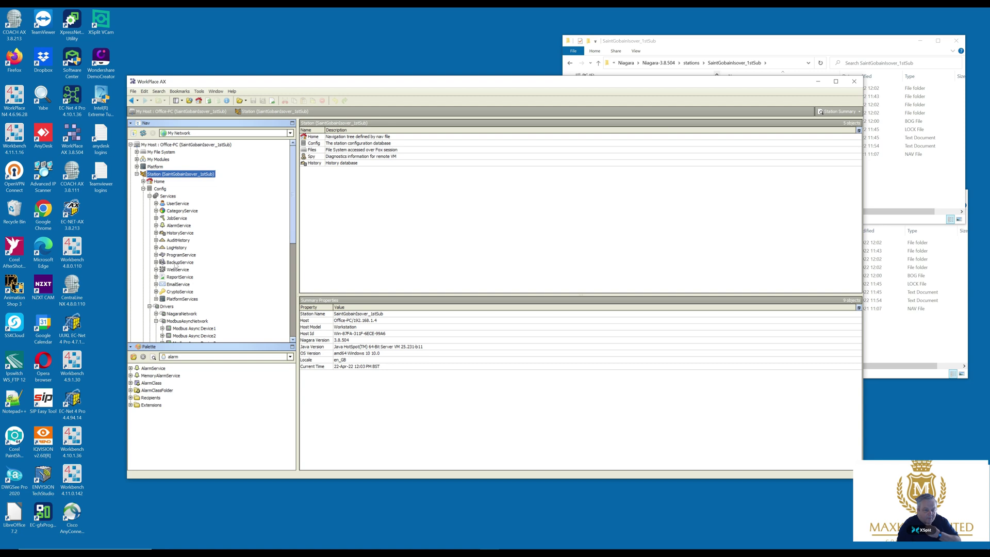
{"action": "double_click", "coordinate": [176, 262]}
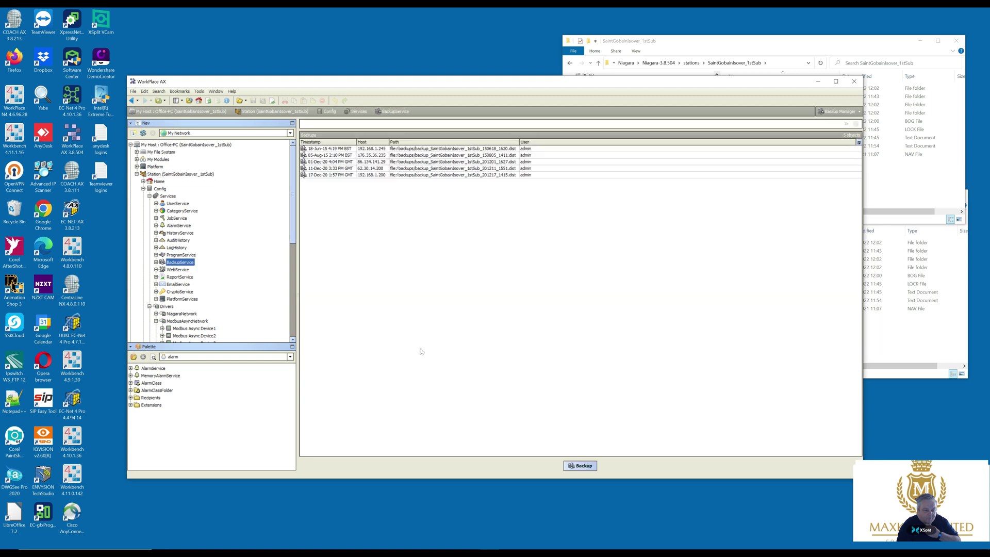
{"action": "left_click", "coordinate": [584, 467]}
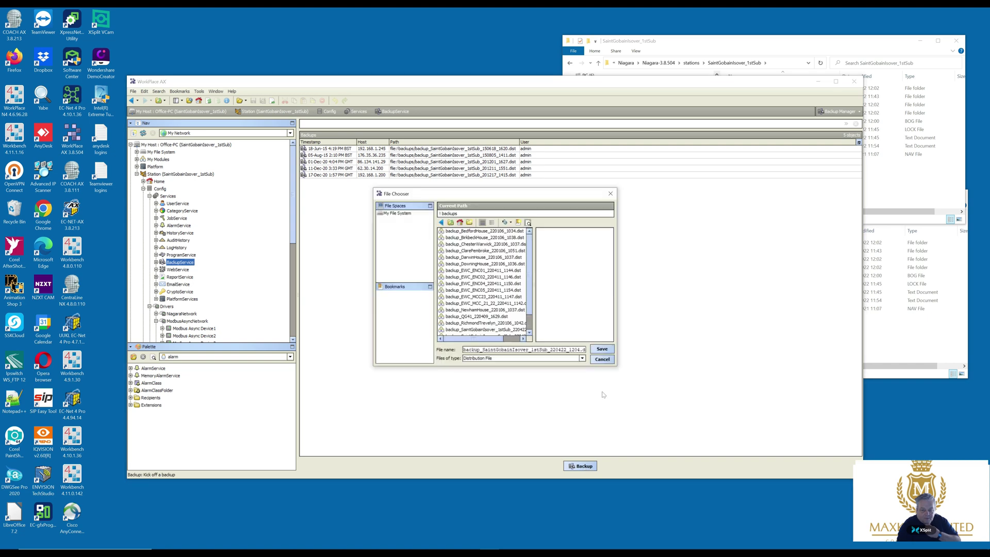
{"action": "left_click", "coordinate": [609, 351]}
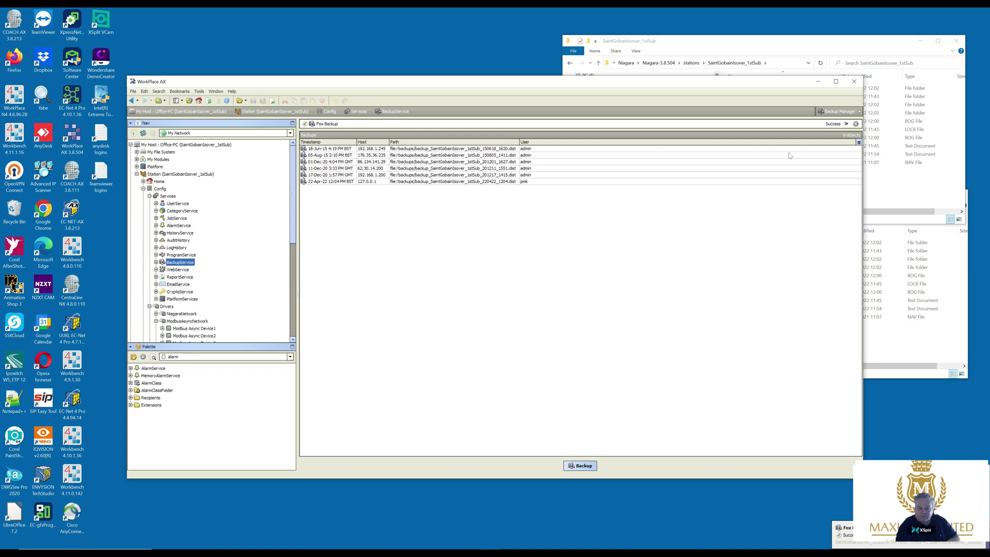
{"action": "left_click", "coordinate": [854, 83]}
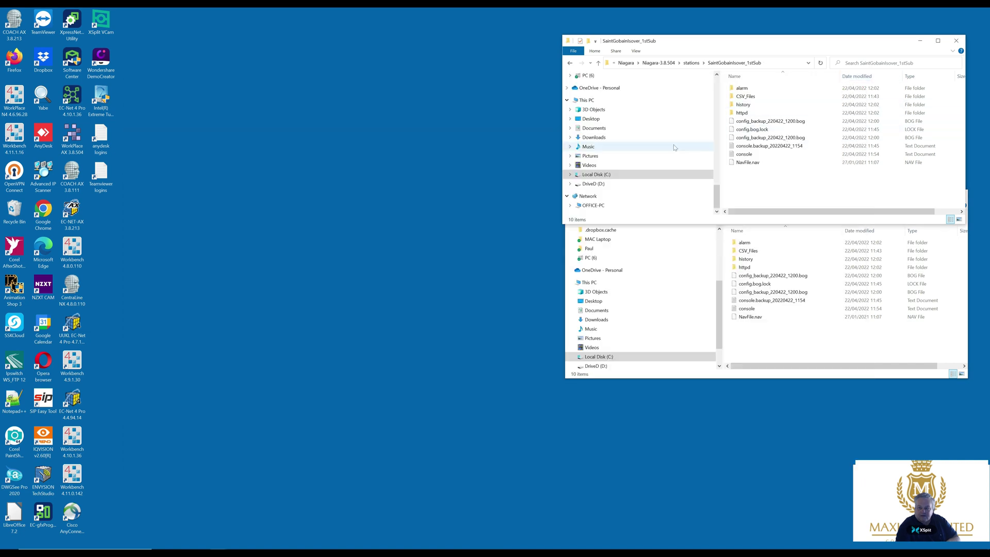
Copy the 22/04/2022 12:04 SaintGobainIsover_1stSub backup from the backups folder of Niagara-3.8.504 on Local Disk (C:)
{"action": "left_click", "coordinate": [596, 175]}
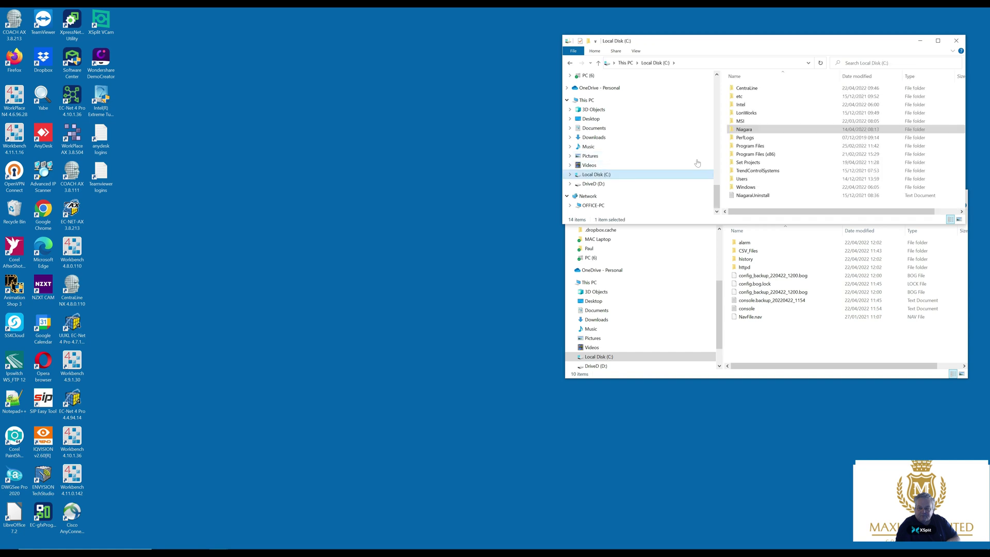
{"action": "double_click", "coordinate": [748, 130]}
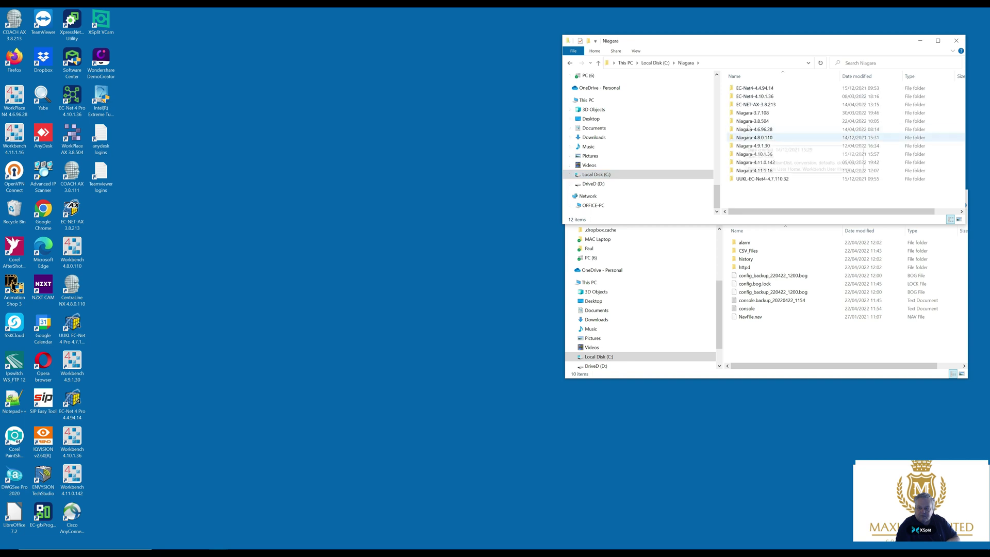
{"action": "double_click", "coordinate": [747, 122]}
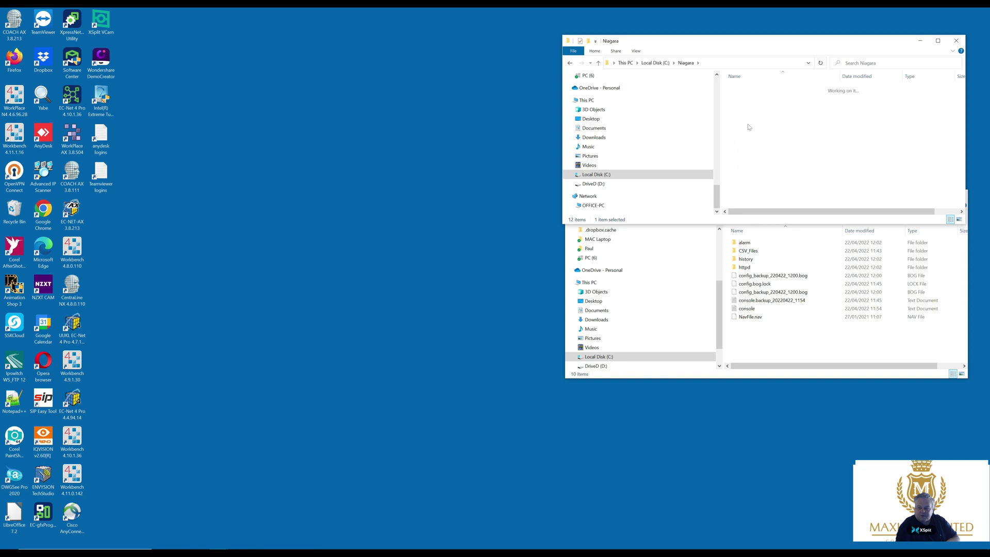
{"action": "left_click", "coordinate": [741, 92]}
{"action": "double_click", "coordinate": [741, 91]}
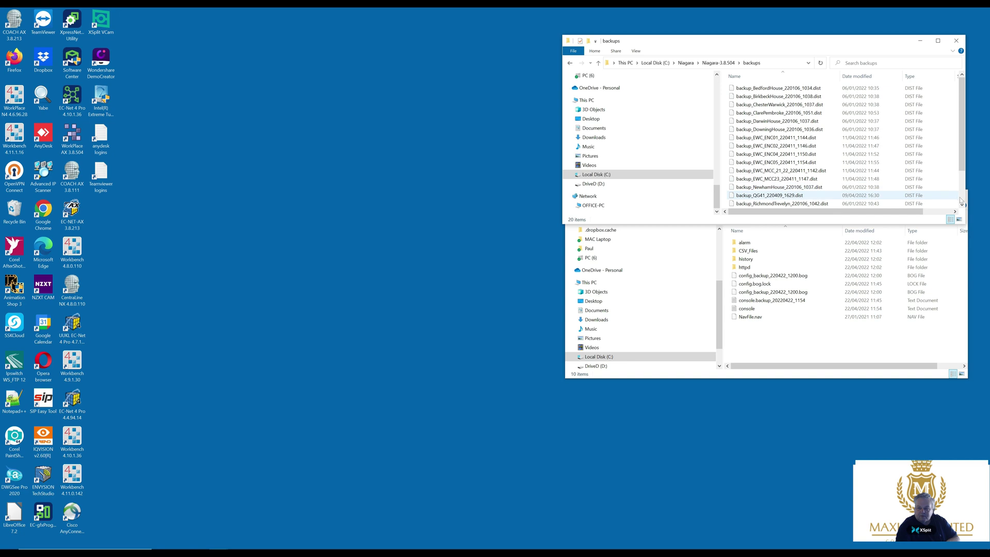
{"action": "scroll", "coordinate": [964, 202], "scroll_direction": "down", "scroll_amount": 2}
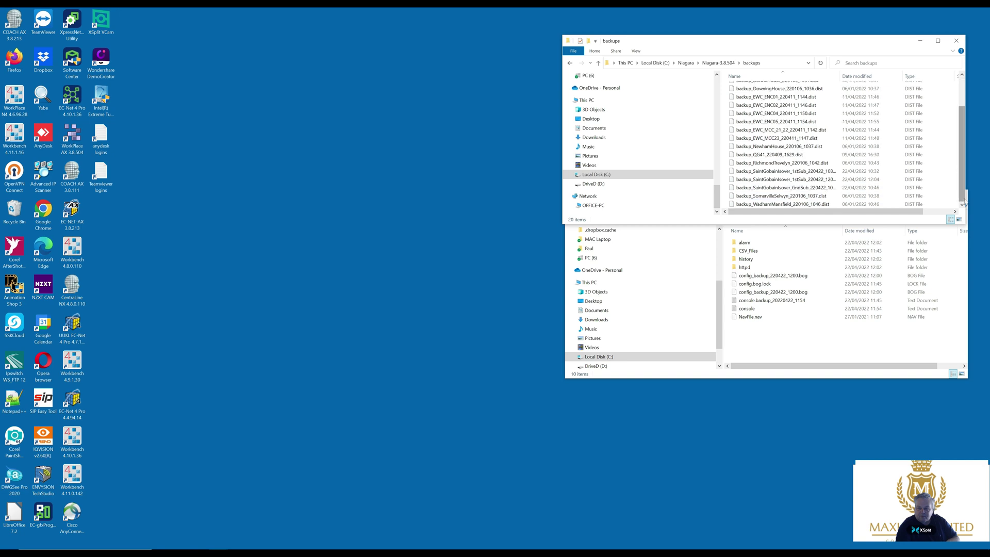
{"action": "left_click", "coordinate": [808, 179]}
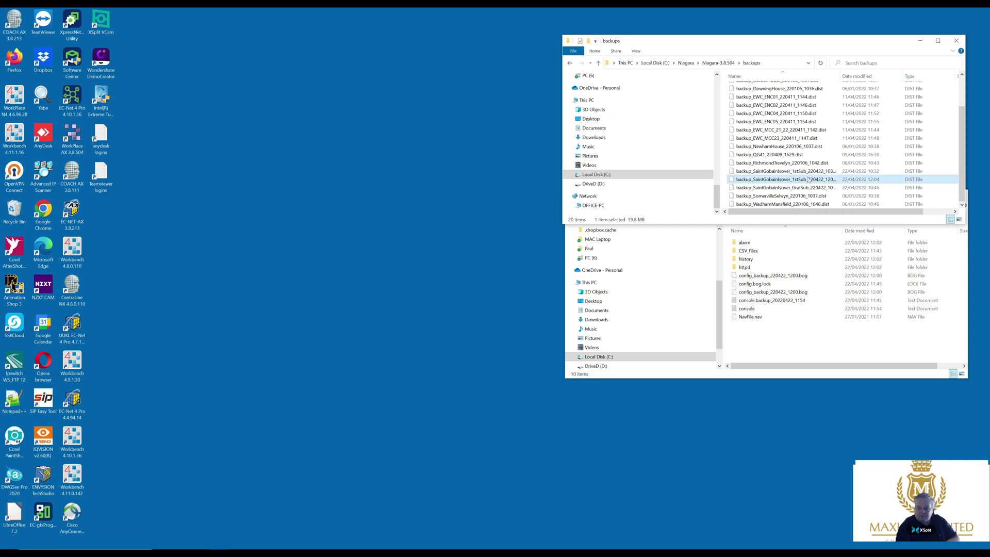
{"action": "right_click", "coordinate": [808, 178]}
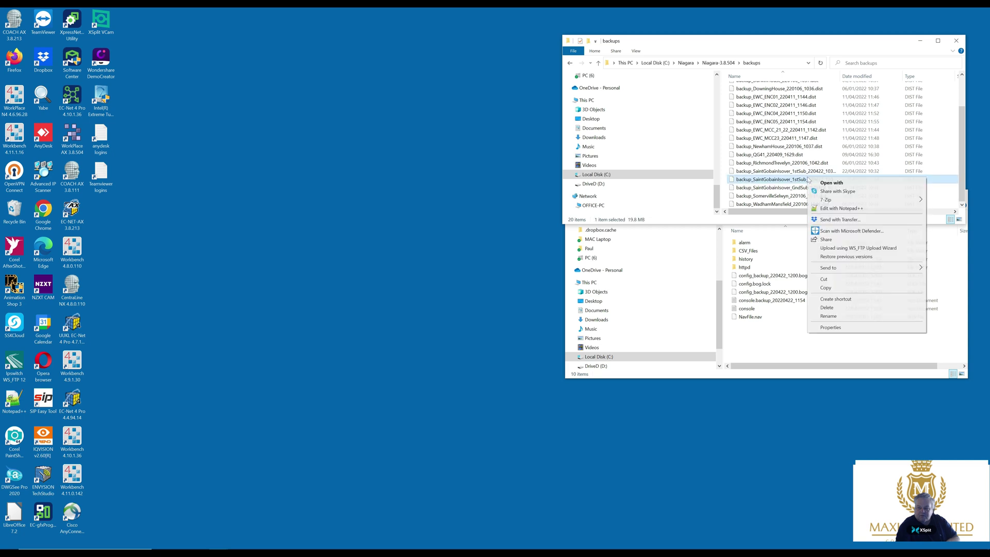
{"action": "left_click", "coordinate": [826, 289]}
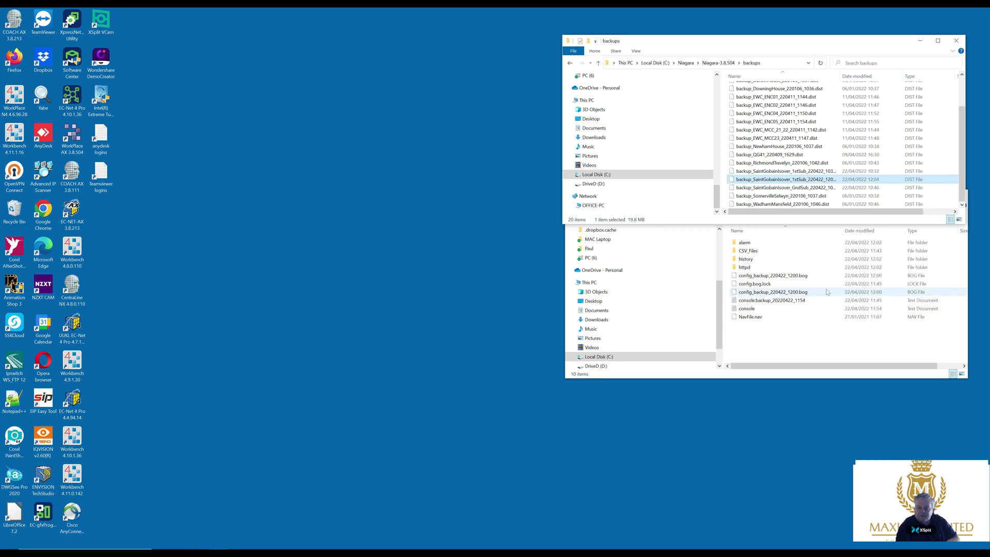
Create a folder named n4mig directly on Local Disk (C:)
{"action": "left_click", "coordinate": [592, 175]}
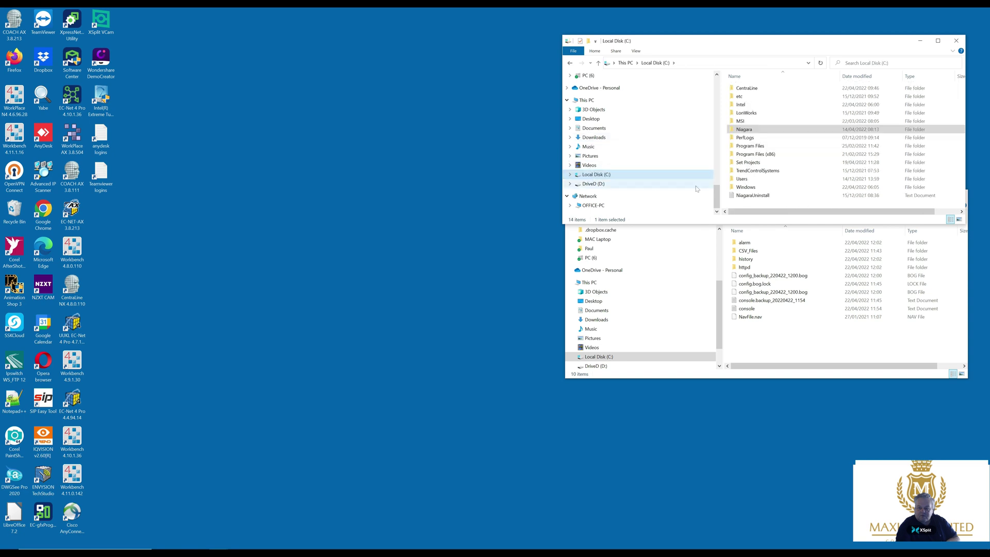
{"action": "right_click", "coordinate": [740, 206]}
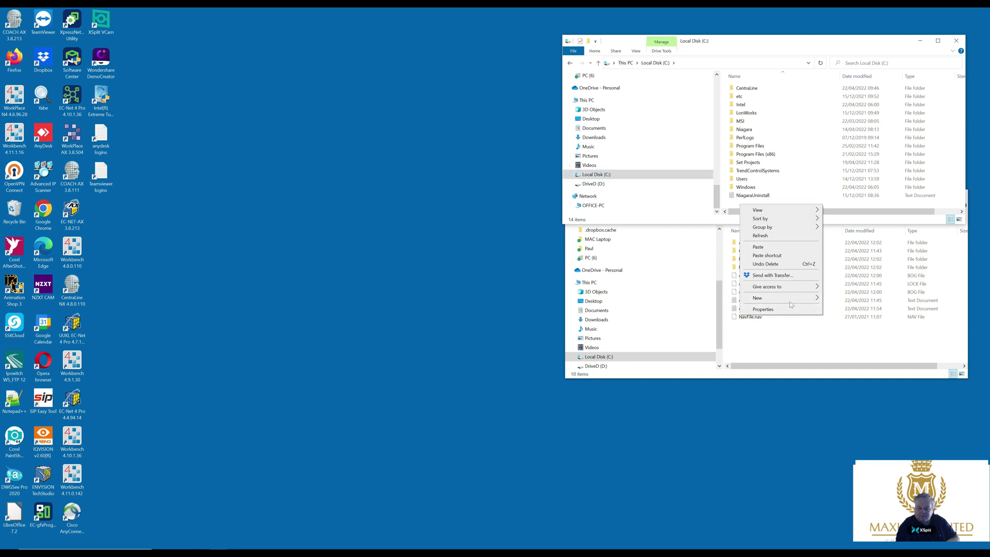
{"action": "mouse_move", "coordinate": [796, 300]}
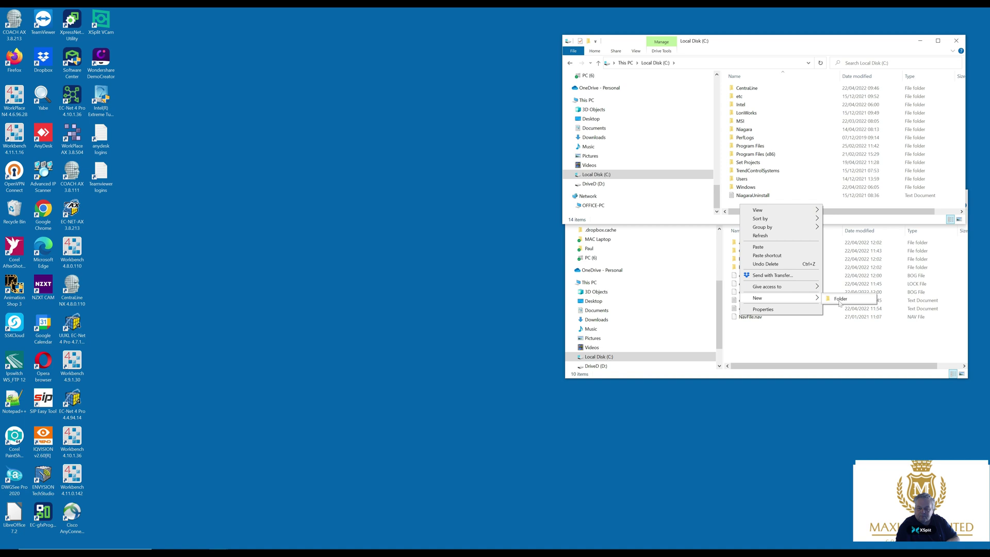
{"action": "left_click", "coordinate": [840, 299]}
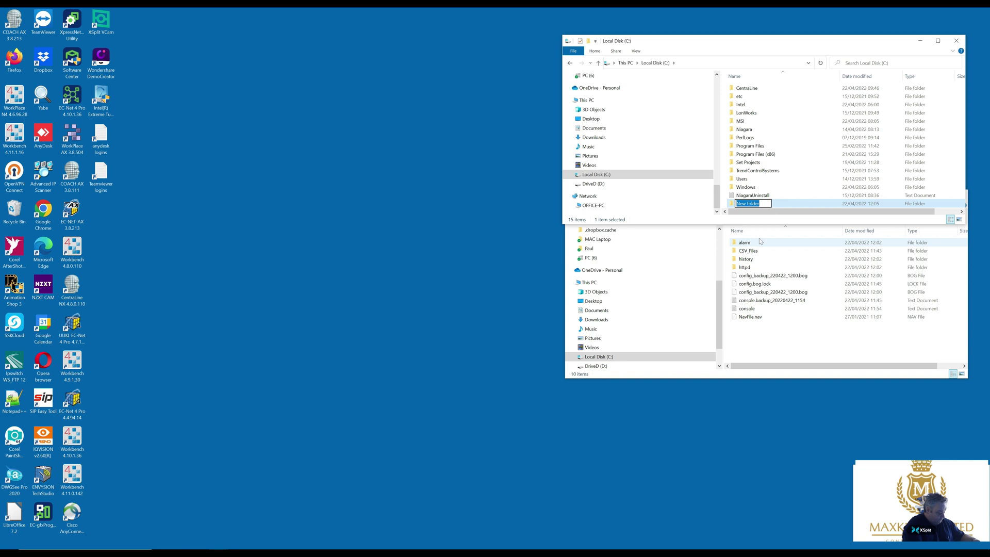
{"action": "type", "text": "n4"}
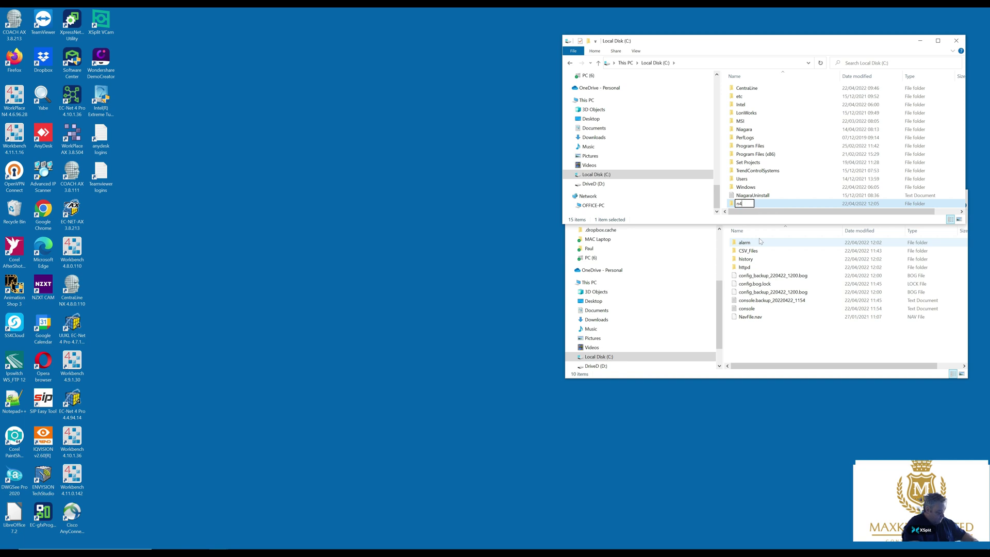
{"action": "type", "text": "mig"}
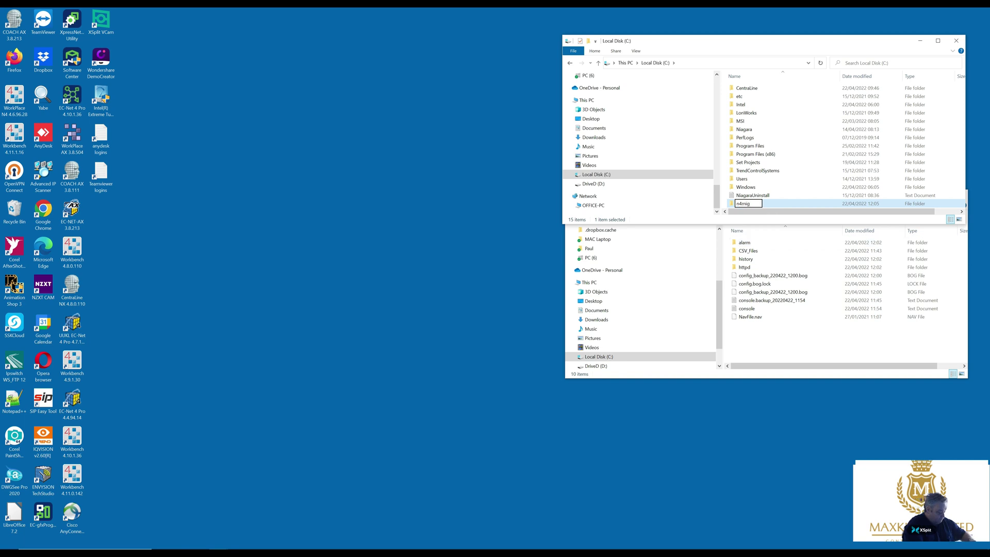
{"action": "key", "text": "Return"}
Paste the copied station backup into the n4mig folder
{"action": "double_click", "coordinate": [733, 204]}
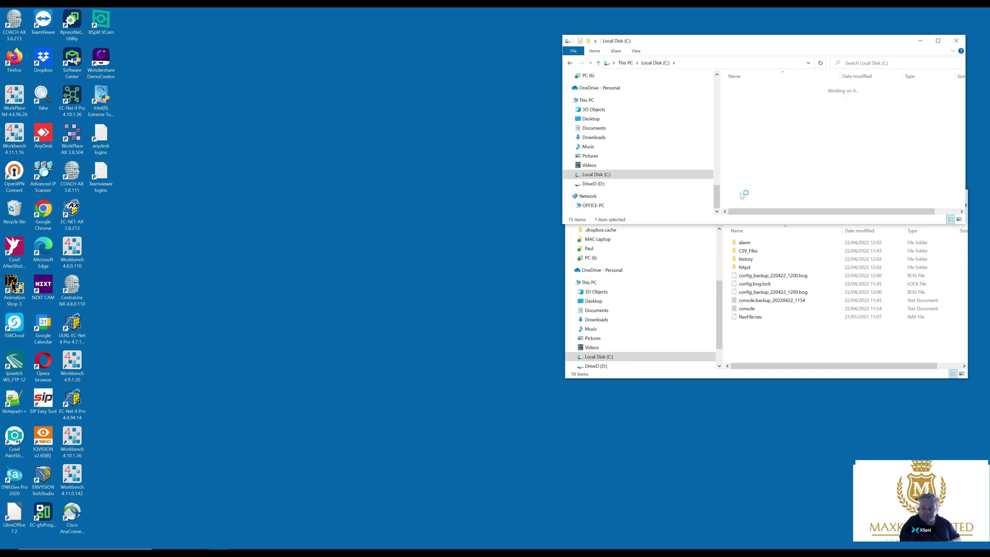
{"action": "right_click", "coordinate": [753, 153]}
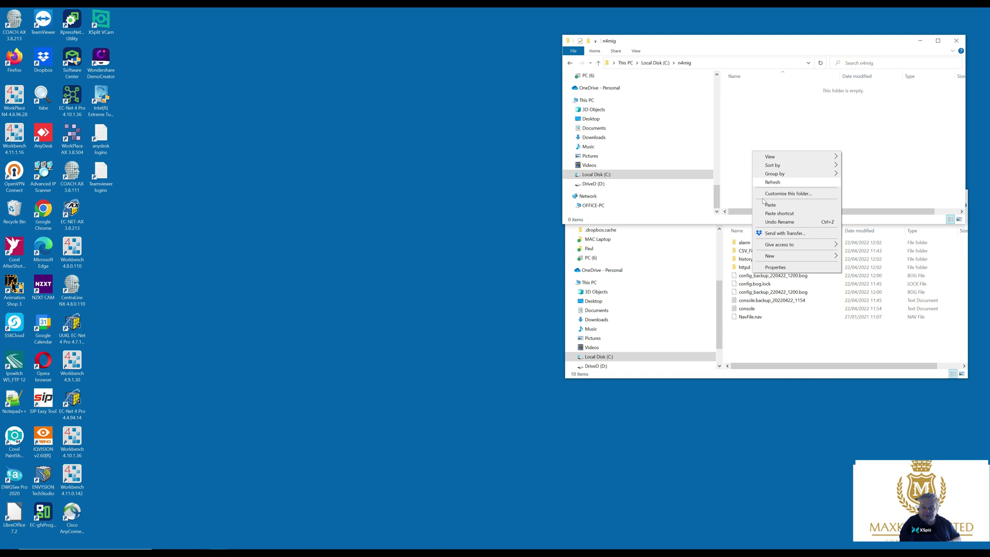
{"action": "left_click", "coordinate": [770, 205]}
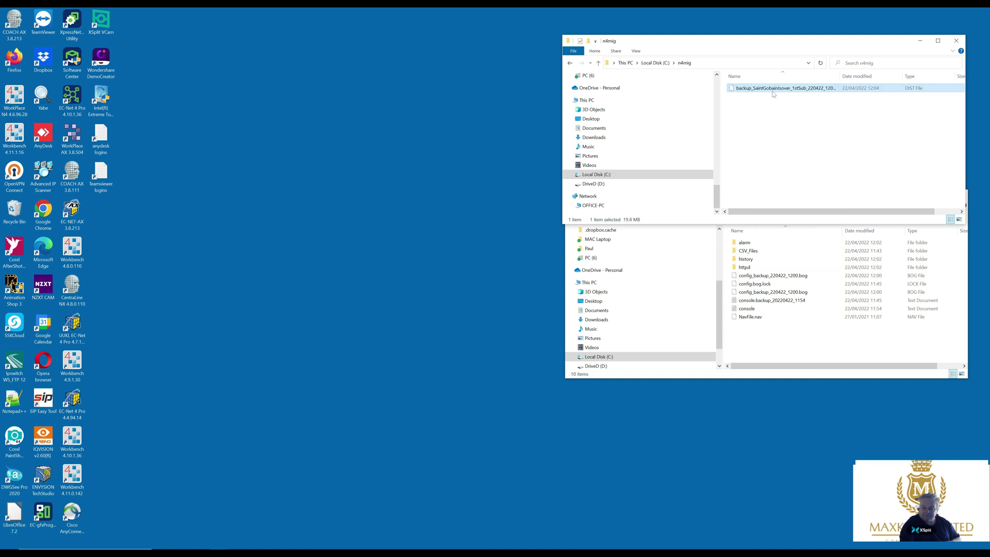
Rename the station backup in the n4mig folder as SG_1stSub.dist
{"action": "key", "text": "F2"}
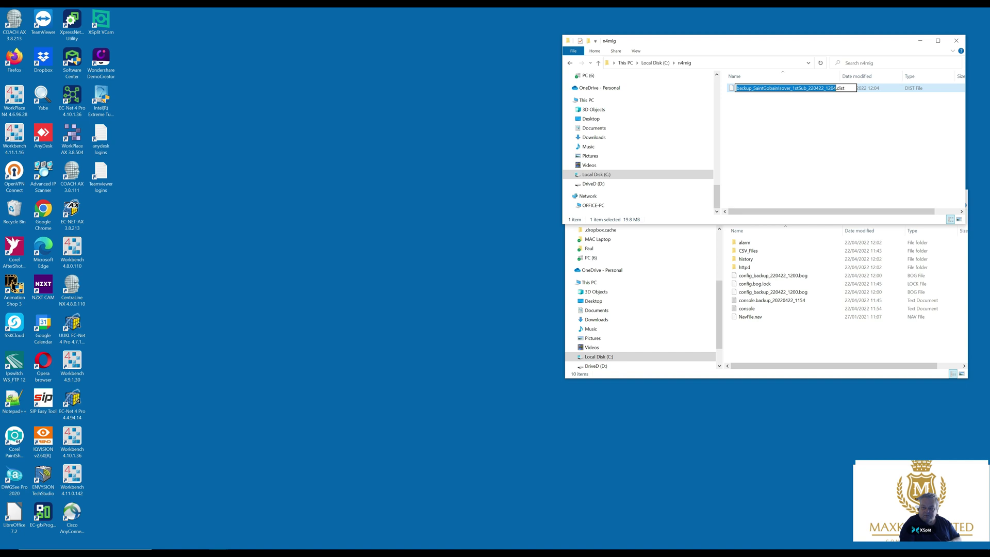
{"action": "left_click", "coordinate": [790, 88]}
{"action": "key", "text": "ctrl+shift+Left"}
{"action": "key", "text": "ctrl+shift+Left"}
{"action": "type", "text": "SG"}
{"action": "key", "text": "BackSpace"}
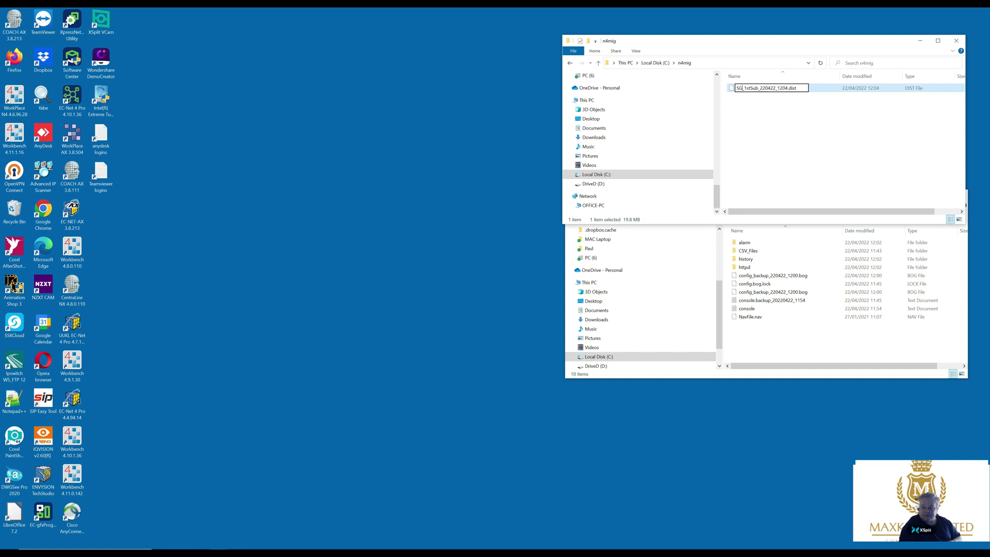
{"action": "key", "text": "Right"}
{"action": "key", "text": "Right"}
{"action": "key", "text": "Right"}
{"action": "key", "text": "Right"}
{"action": "key", "text": "Right"}
{"action": "key", "text": "Right"}
{"action": "key", "text": "Right"}
{"action": "key", "text": "shift+Right"}
{"action": "key", "text": "shift+Right"}
{"action": "key", "text": "shift+Right"}
{"action": "key", "text": "shift+Right"}
{"action": "key", "text": "shift+Right"}
{"action": "key", "text": "shift+Right"}
{"action": "key", "text": "shift+Right"}
{"action": "key", "text": "shift+Right"}
{"action": "key", "text": "shift+Right"}
{"action": "key", "text": "shift+Right"}
{"action": "key", "text": "Delete"}
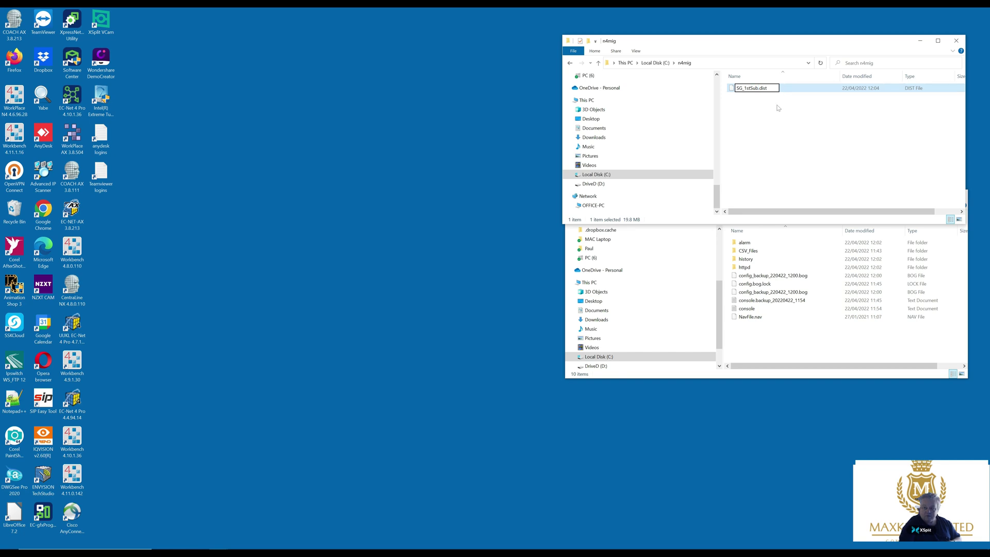
{"action": "left_click", "coordinate": [777, 108]}
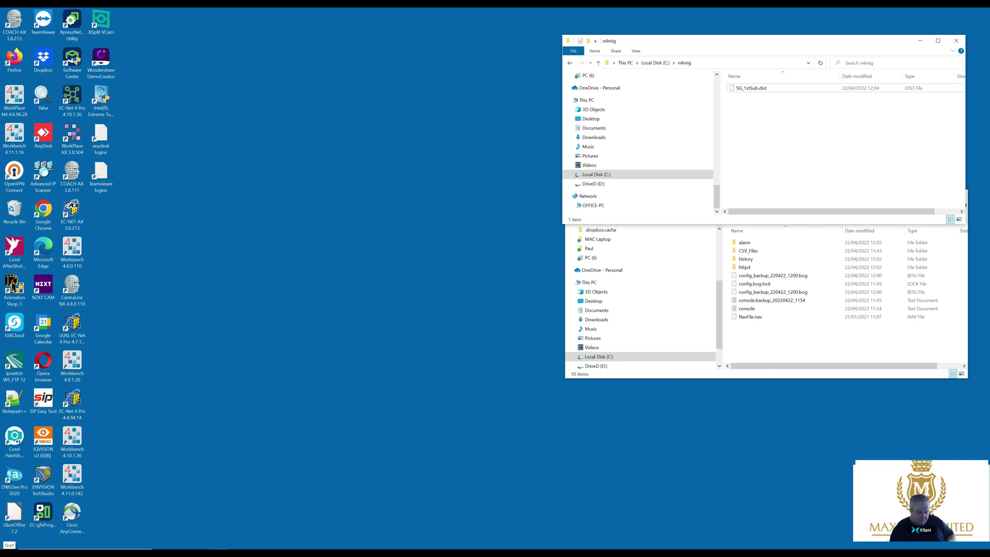
Install the platform daemon of Niagara 4 4.9.1.30 Tridium EMEA and allow it to run
{"action": "left_click", "coordinate": [9, 553]}
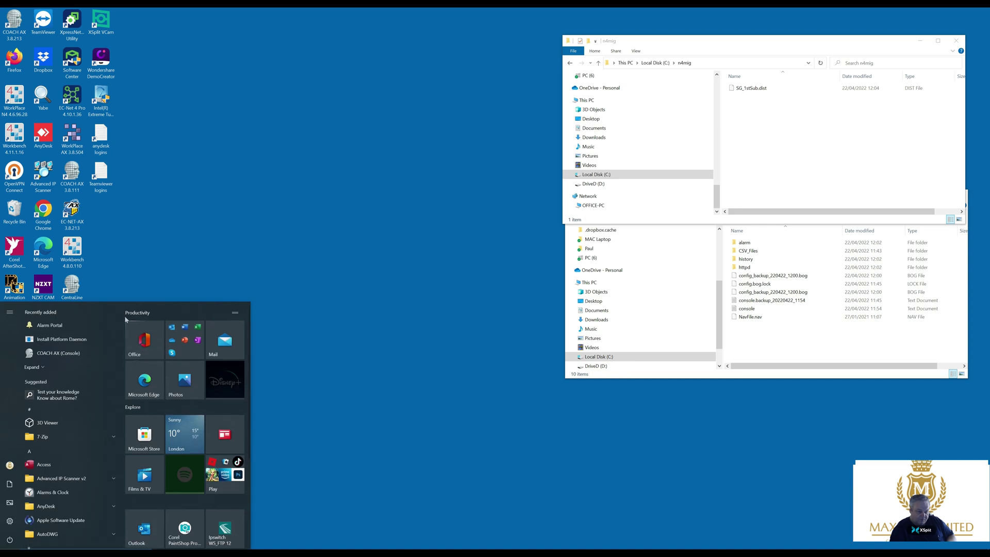
{"action": "left_click_drag", "start_coordinate": [121, 324], "coordinate": [115, 436]}
{"action": "scroll", "coordinate": [114, 437], "scroll_direction": "down", "scroll_amount": 4}
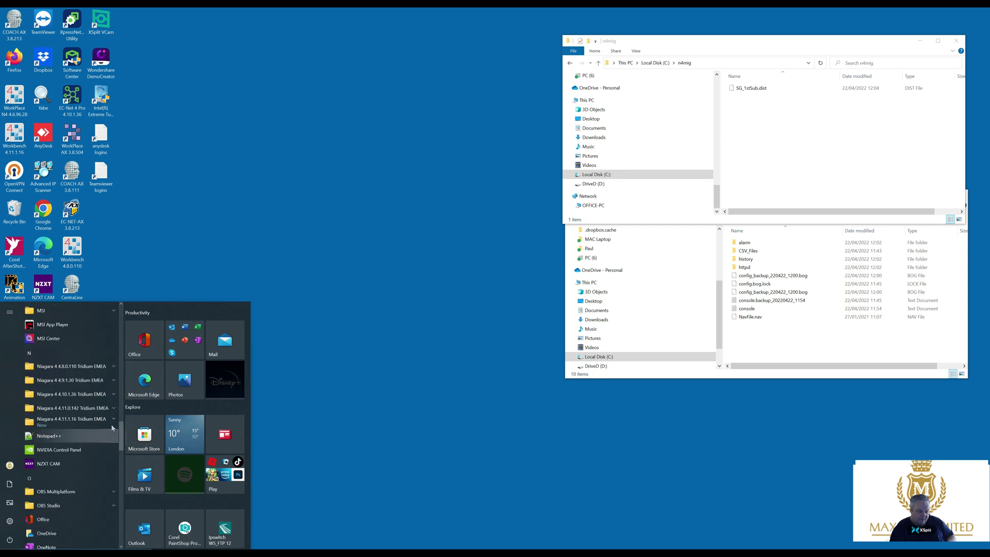
{"action": "left_click", "coordinate": [115, 382]}
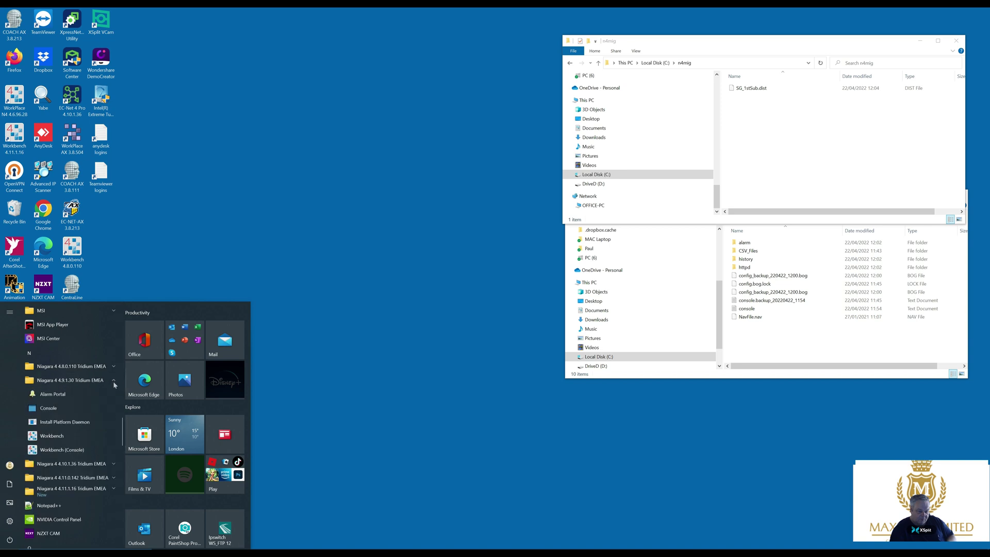
{"action": "left_click", "coordinate": [87, 422]}
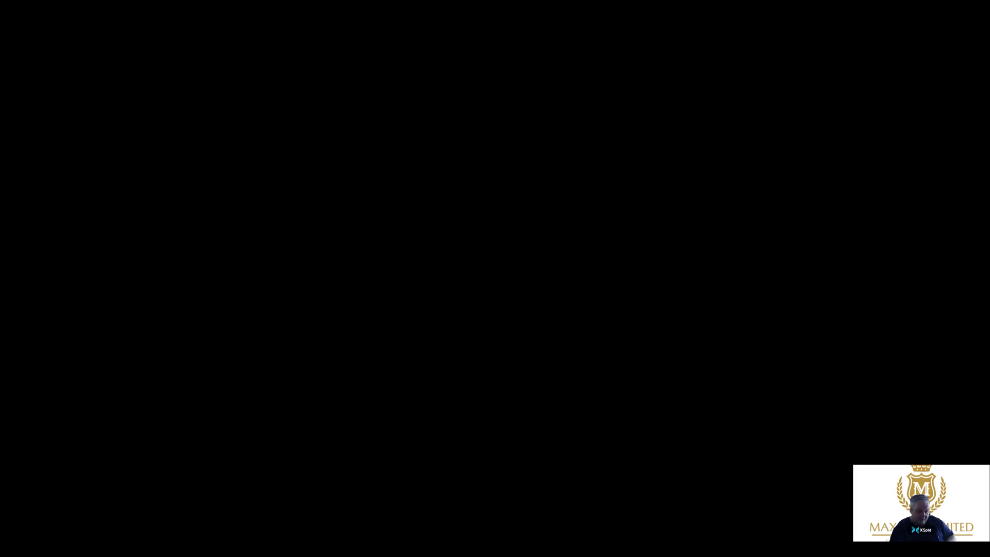
{"action": "left_click", "coordinate": [447, 337]}
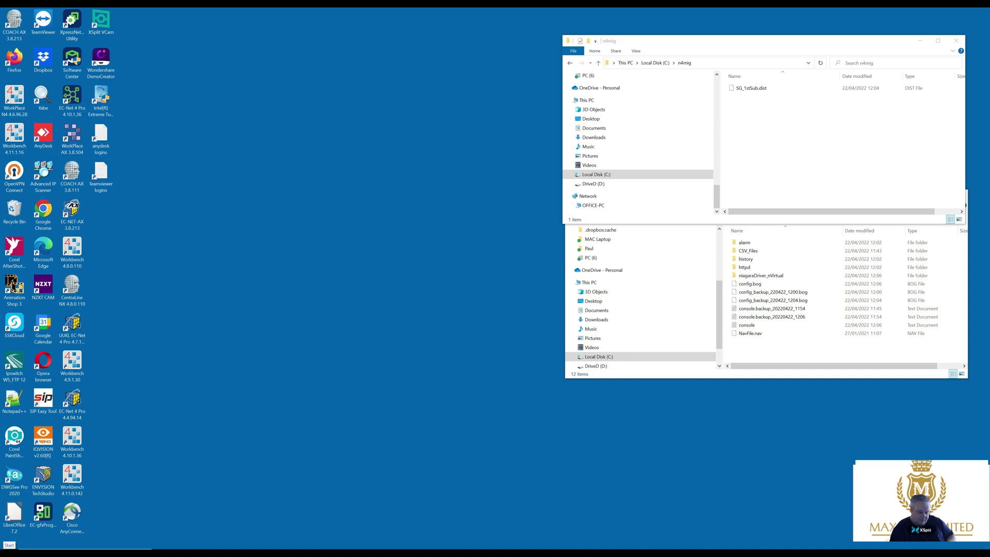
Open the command-line console of Niagara 4 4.9.1.30 Tridium EMEA
{"action": "left_click", "coordinate": [9, 548]}
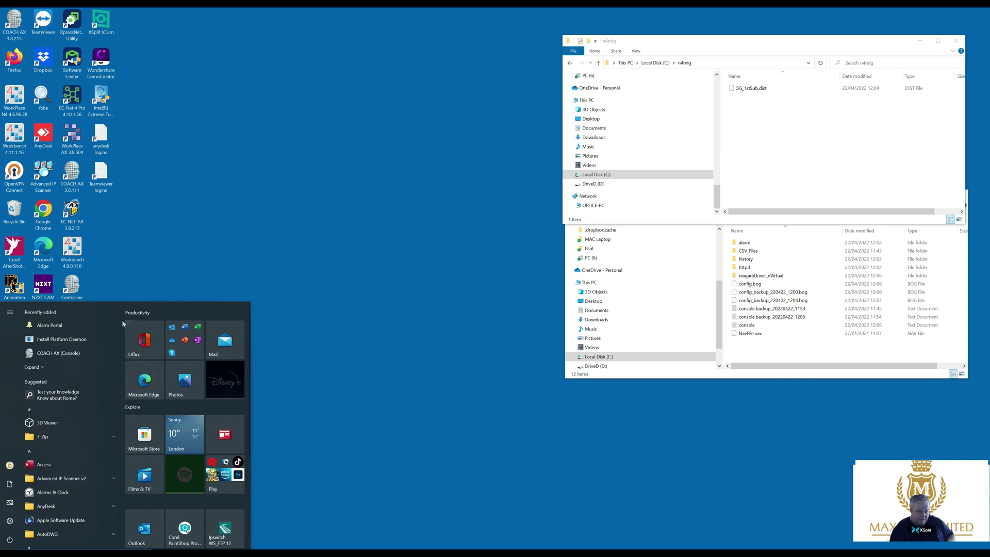
{"action": "scroll", "coordinate": [119, 343], "scroll_direction": "down", "scroll_amount": 8}
{"action": "scroll", "coordinate": [117, 402], "scroll_direction": "down", "scroll_amount": 10}
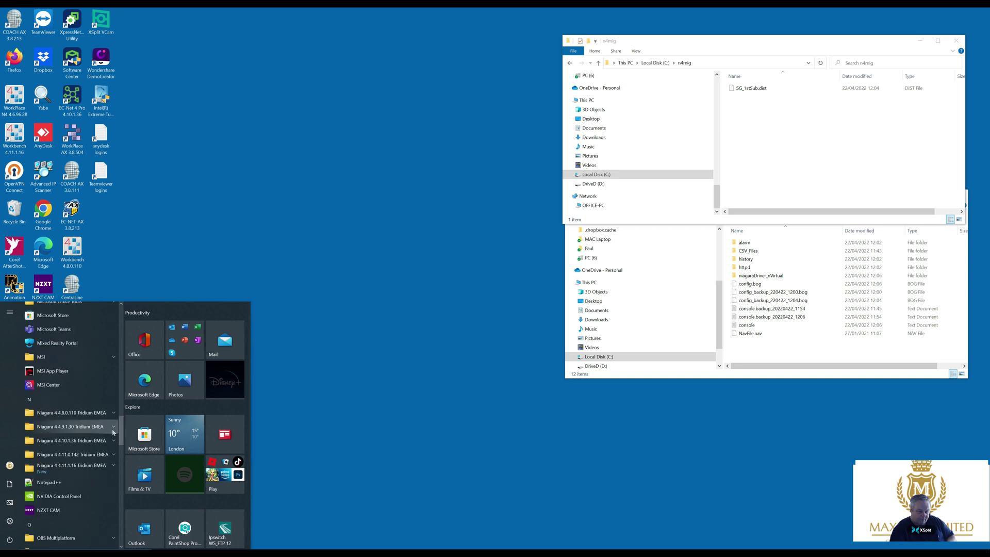
{"action": "left_click", "coordinate": [113, 429]}
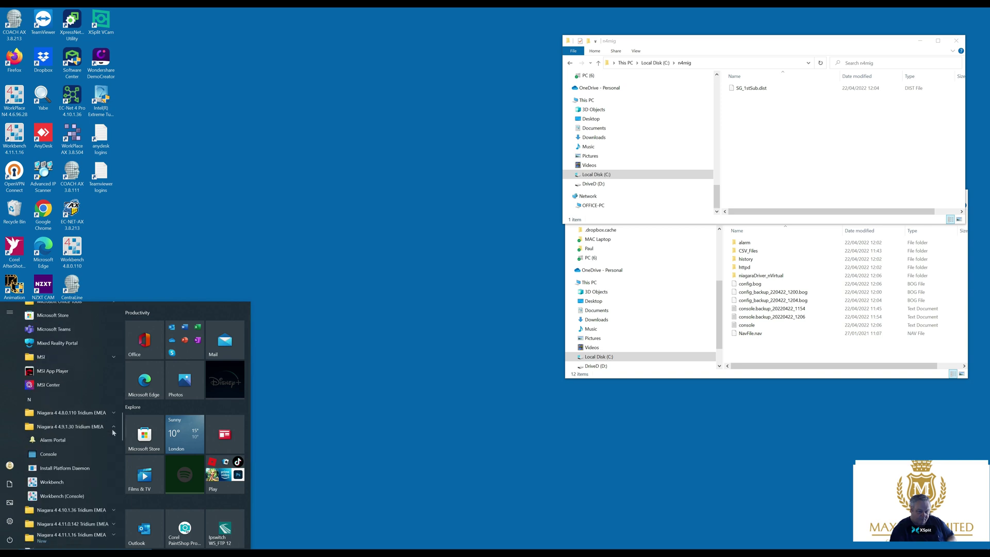
{"action": "left_click", "coordinate": [70, 454]}
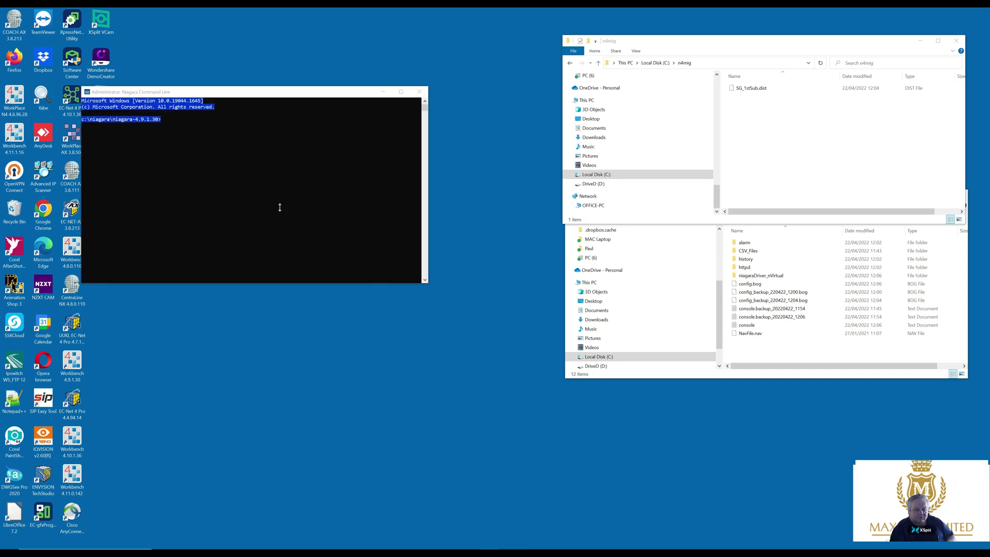
Try to migrate the renamed backup by running n4mig c:\n4mig\SG_1stSub.dist in the Niagara console
{"action": "left_click", "coordinate": [167, 124]}
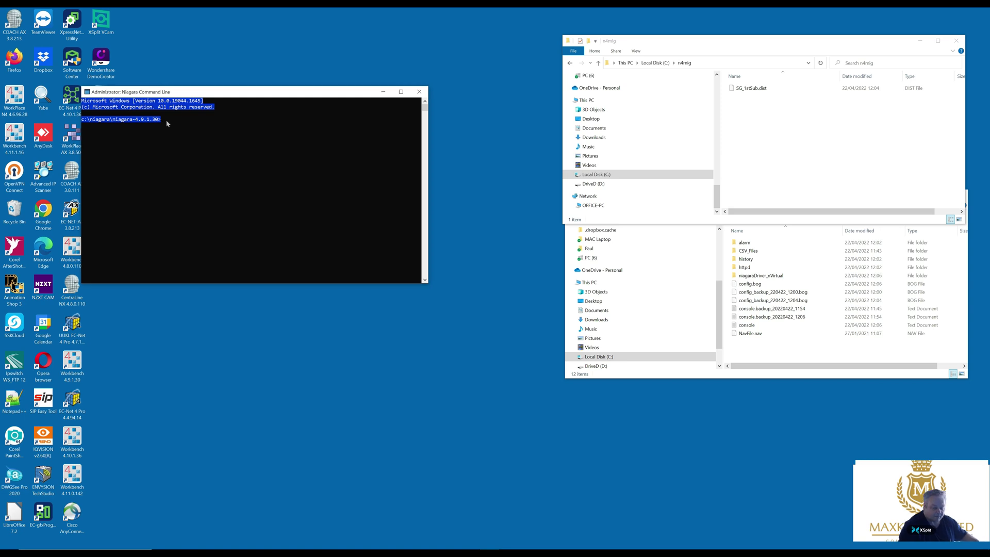
{"action": "type", "text": "n4mig"}
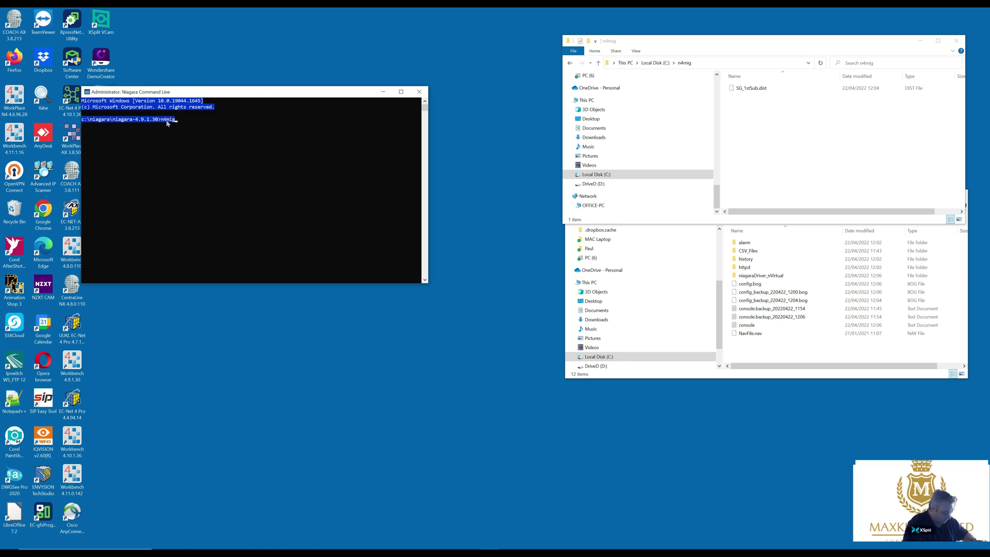
{"action": "type", "text": " c:\\"}
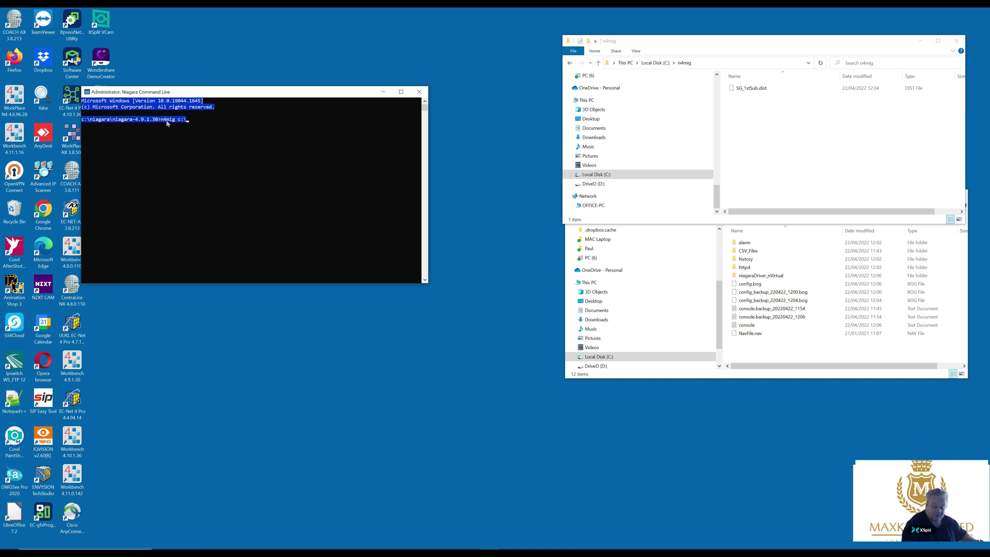
{"action": "type", "text": "n4mi"}
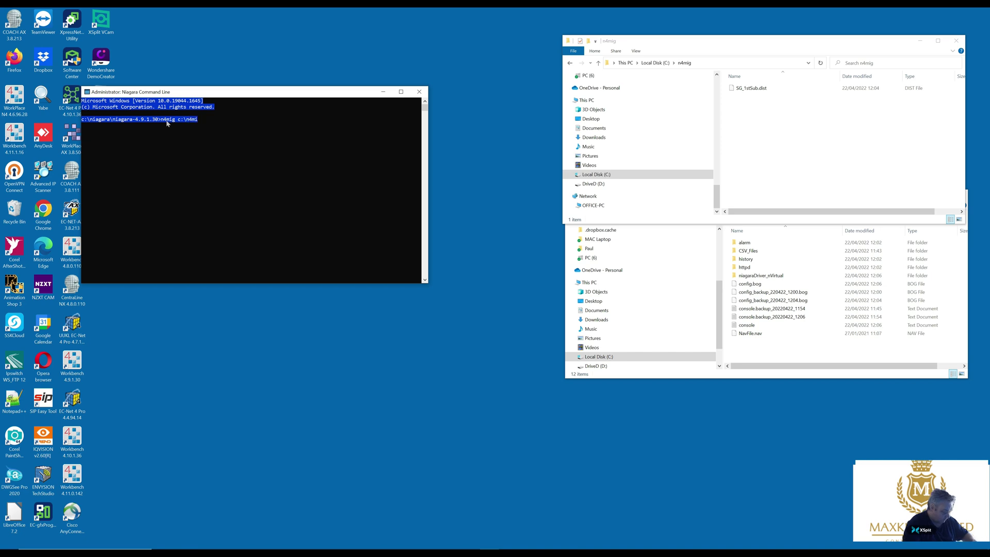
{"action": "type", "text": "g\\SG"}
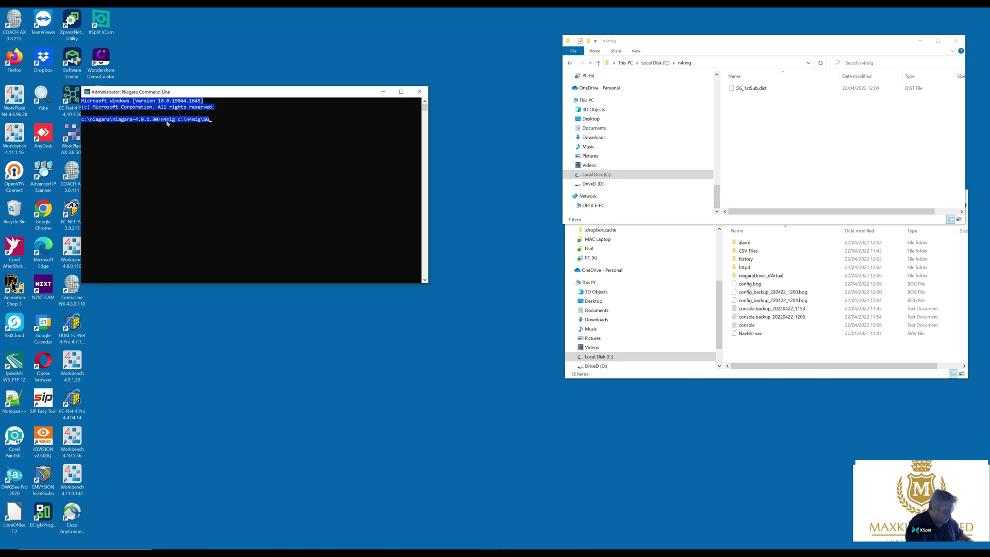
{"action": "type", "text": "_1"}
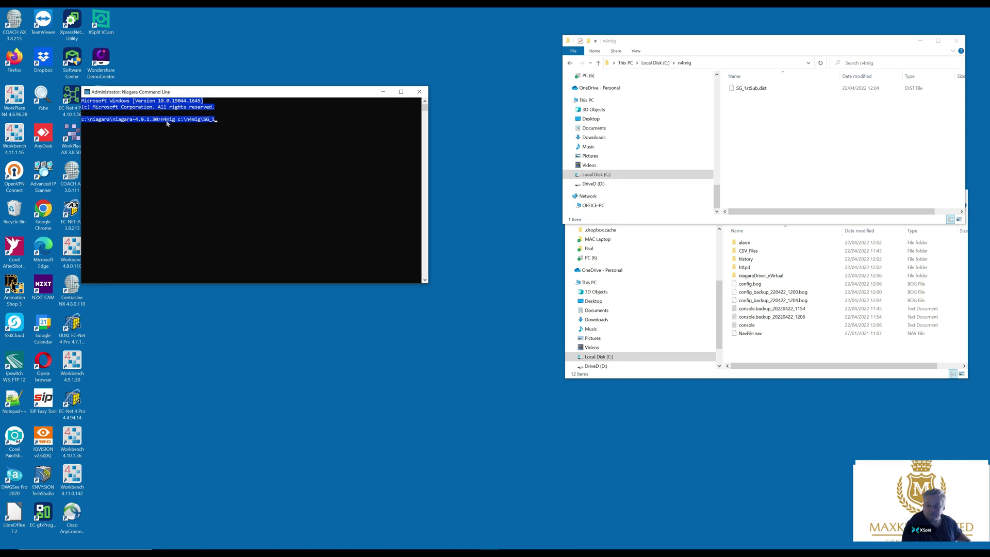
{"action": "type", "text": "st"}
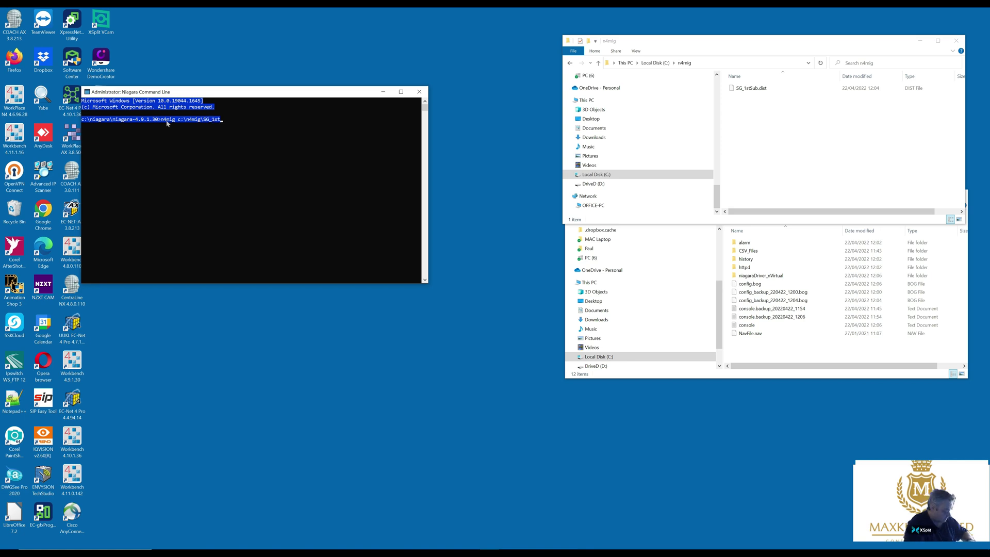
{"action": "type", "text": "Sub.dist"}
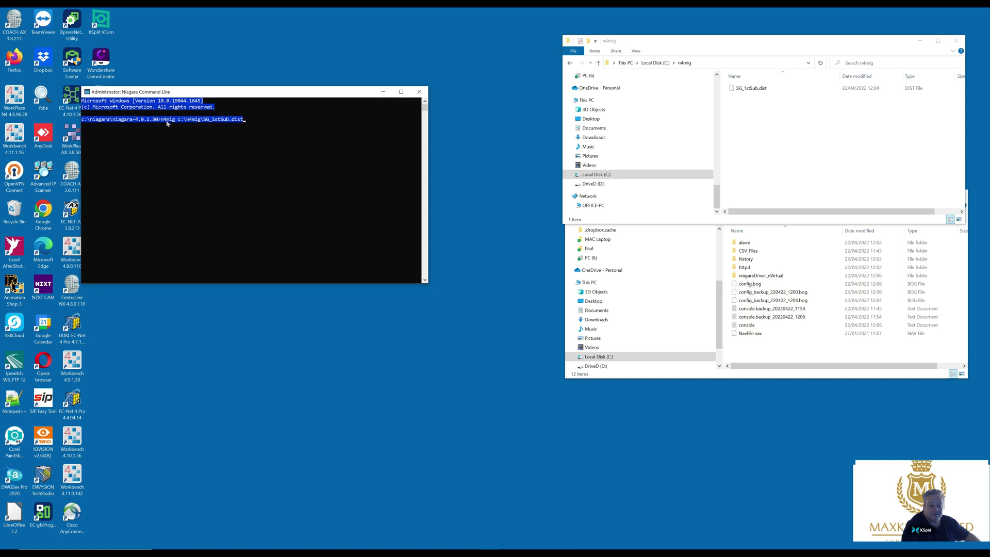
{"action": "key", "text": "Return"}
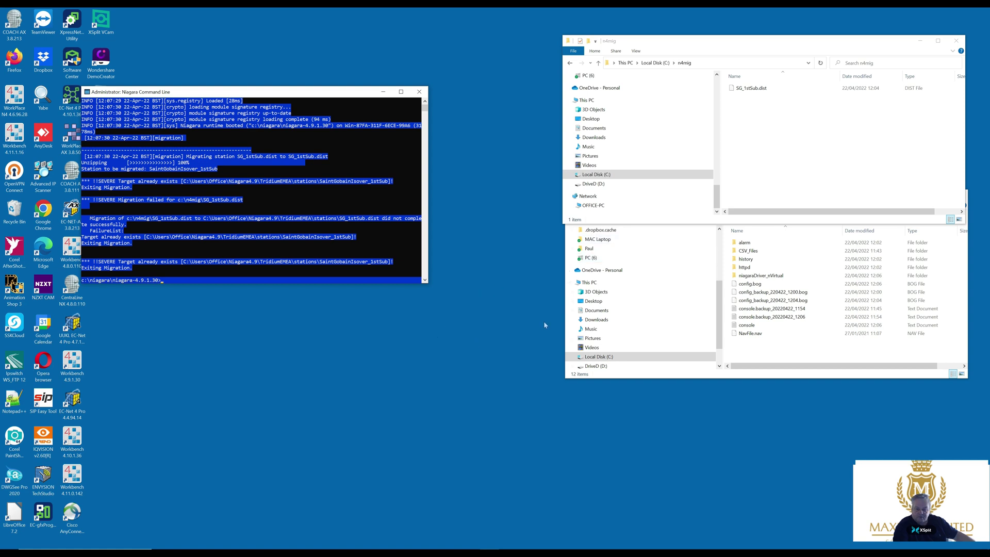
Delete the SaintGobainIsover_1stSub and SaintGobainIsover_GndSub folders from C:\Users\Office\Niagara4.9\TridiumEMEA\stations
{"action": "left_click", "coordinate": [595, 358]}
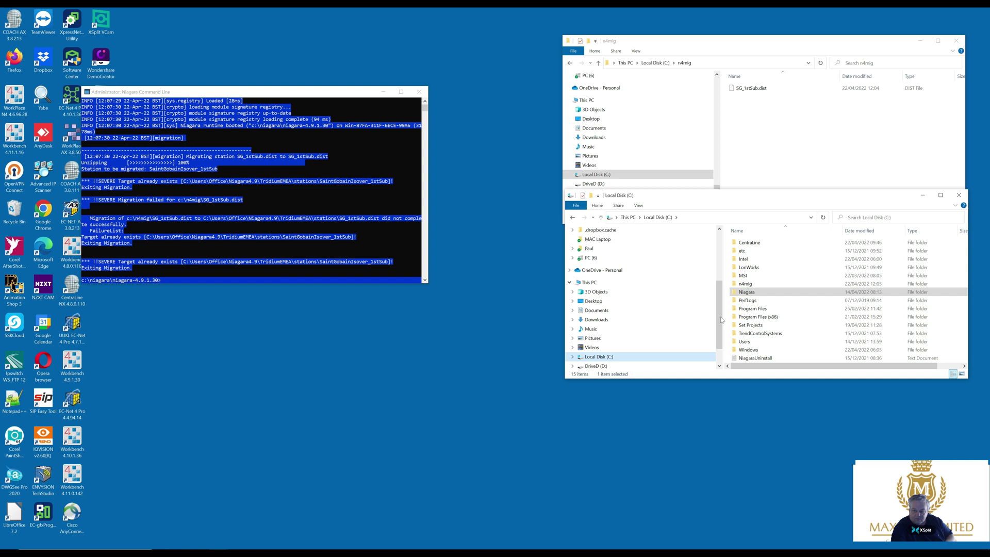
{"action": "double_click", "coordinate": [747, 343]}
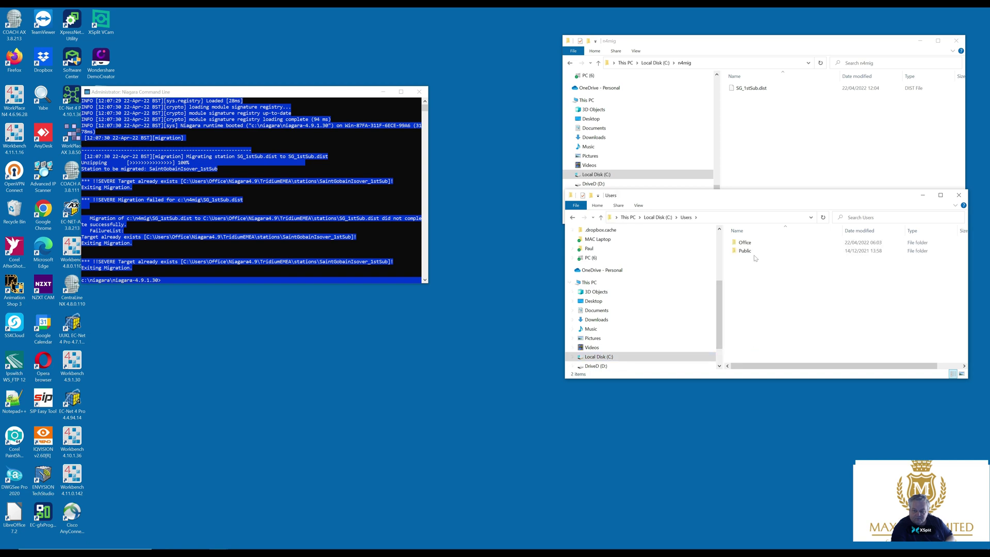
{"action": "double_click", "coordinate": [750, 243]}
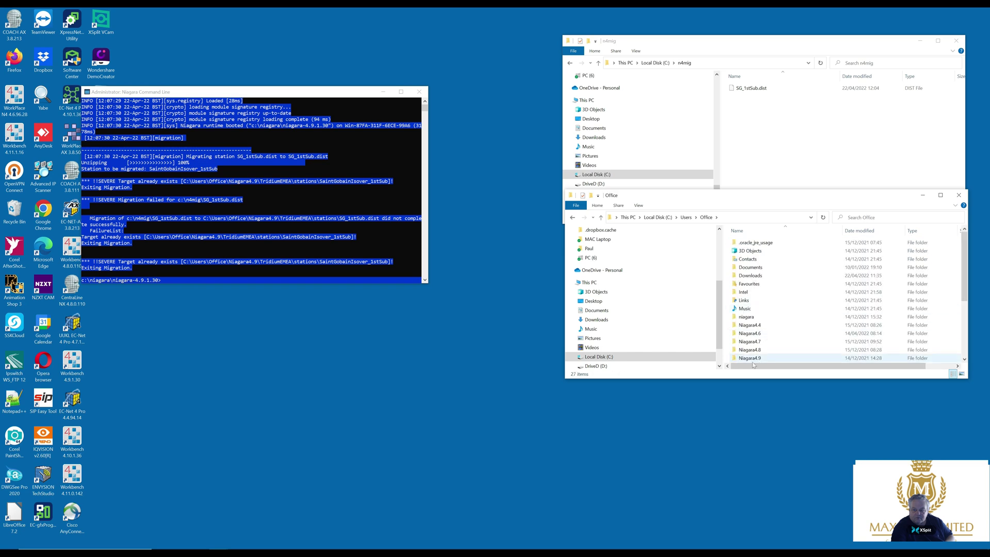
{"action": "double_click", "coordinate": [751, 359]}
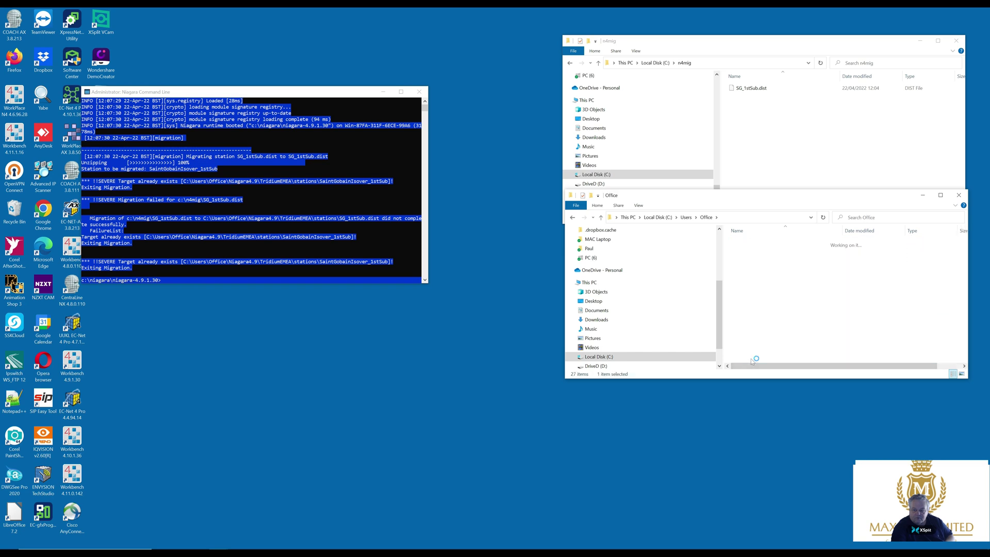
{"action": "double_click", "coordinate": [755, 242]}
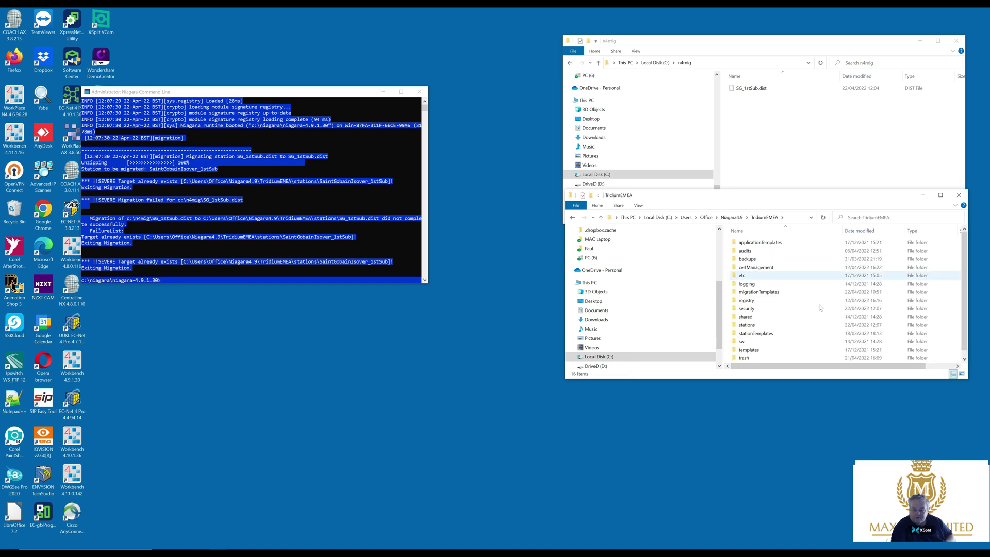
{"action": "double_click", "coordinate": [792, 324]}
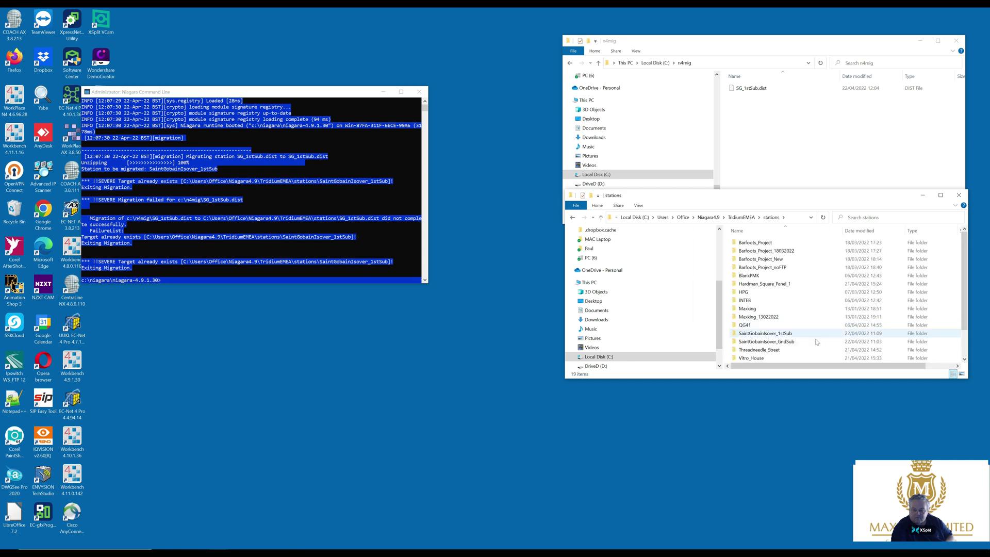
{"action": "left_click", "coordinate": [775, 342]}
{"action": "left_click", "coordinate": [775, 334], "text": "ctrl"}
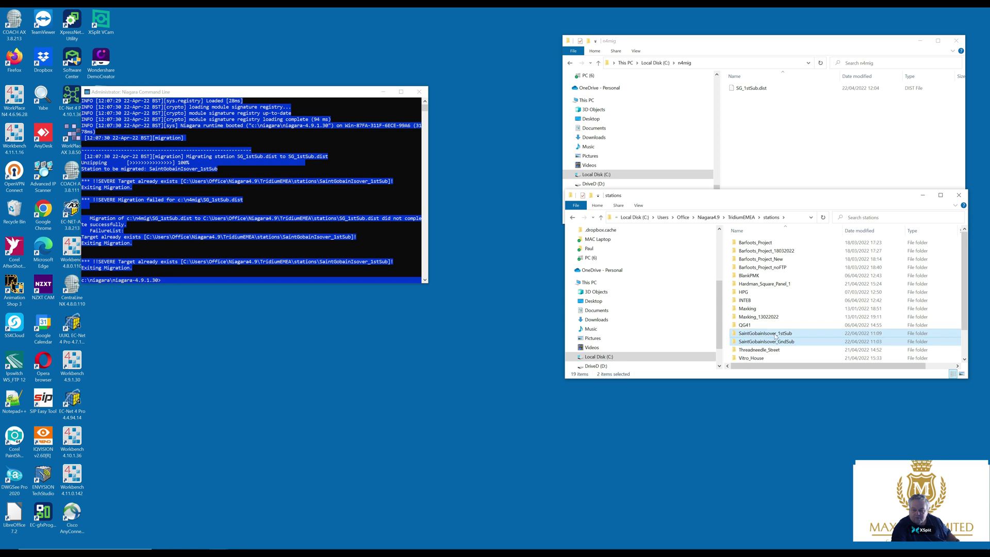
{"action": "right_click", "coordinate": [774, 335]}
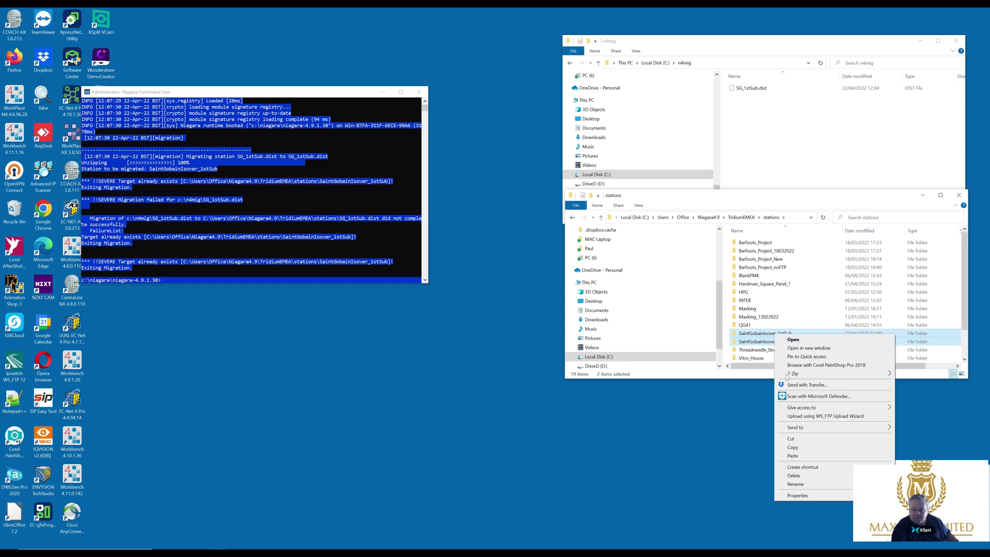
{"action": "left_click", "coordinate": [797, 476]}
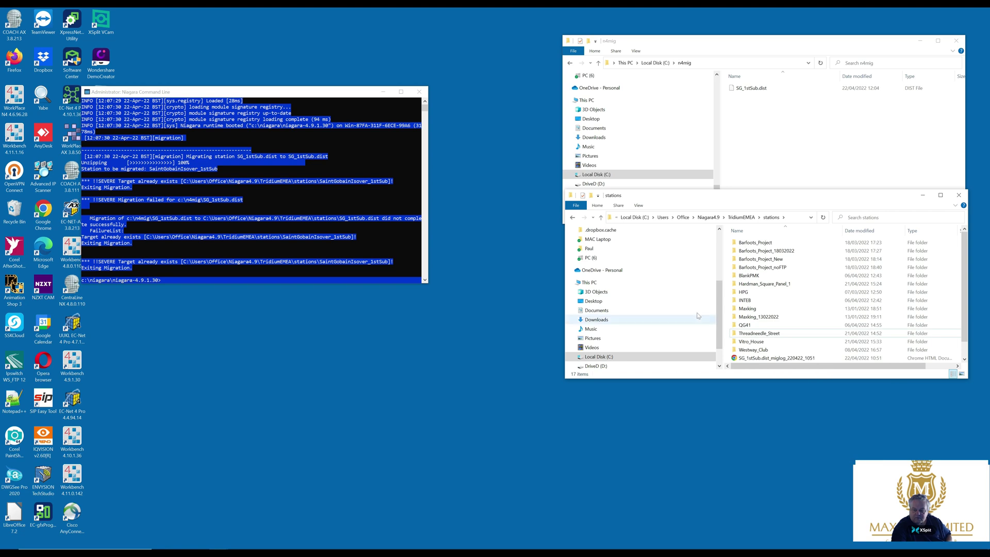
Delete the two SG_1stSub.dist migration logs and the SG_GndSub.dist migration log from the stations folder
{"action": "left_click", "coordinate": [766, 360]}
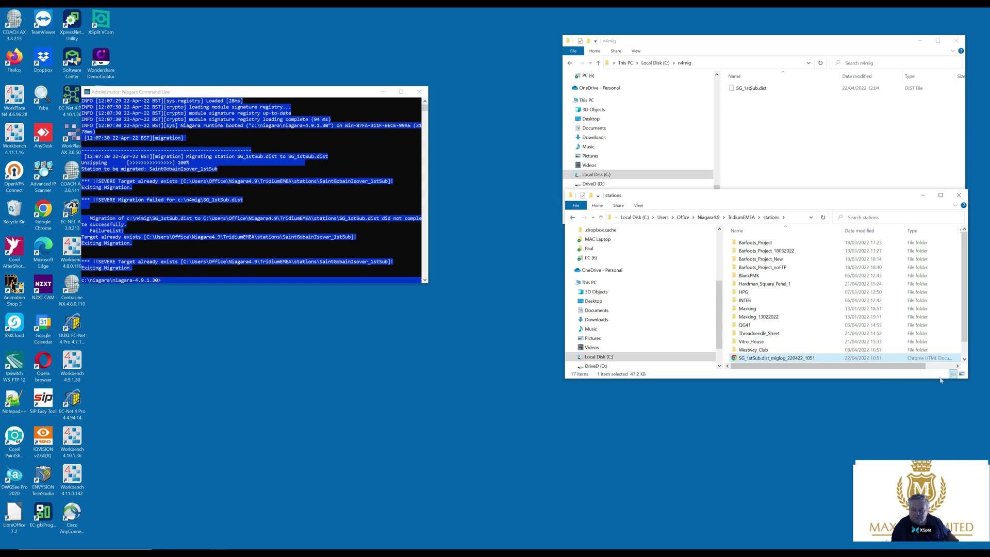
{"action": "left_click", "coordinate": [963, 360]}
{"action": "left_click", "coordinate": [963, 359]}
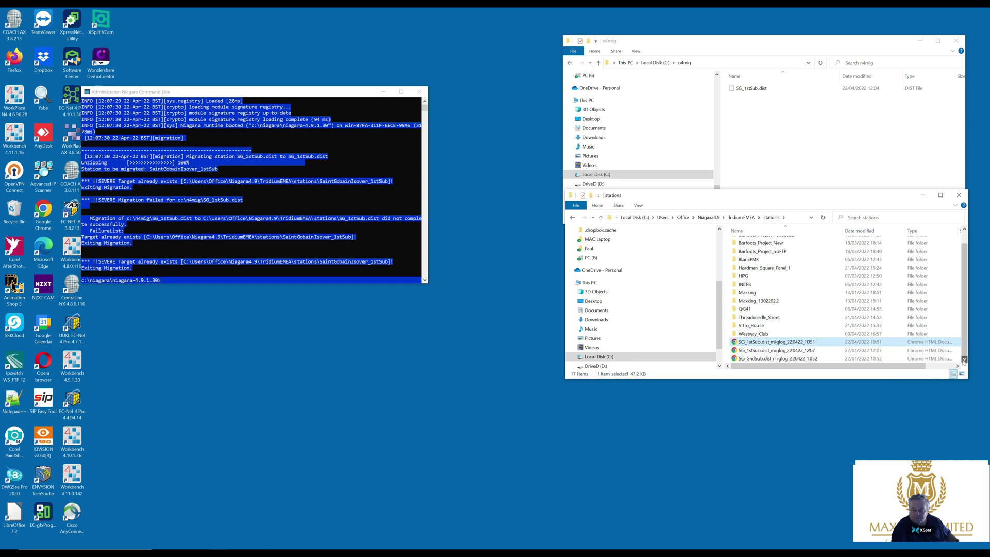
{"action": "left_click", "coordinate": [777, 358], "text": "shift"}
{"action": "right_click", "coordinate": [776, 361]}
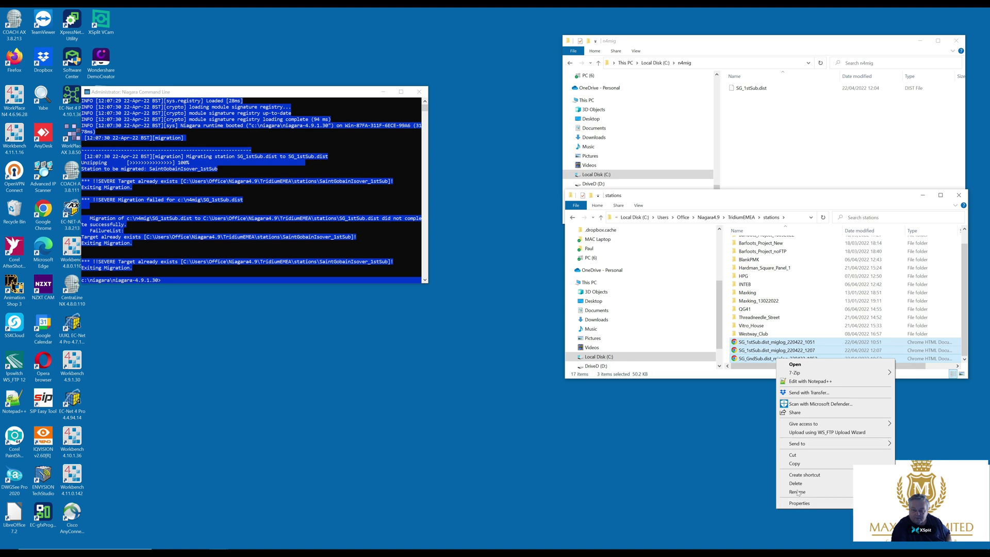
{"action": "left_click", "coordinate": [795, 483]}
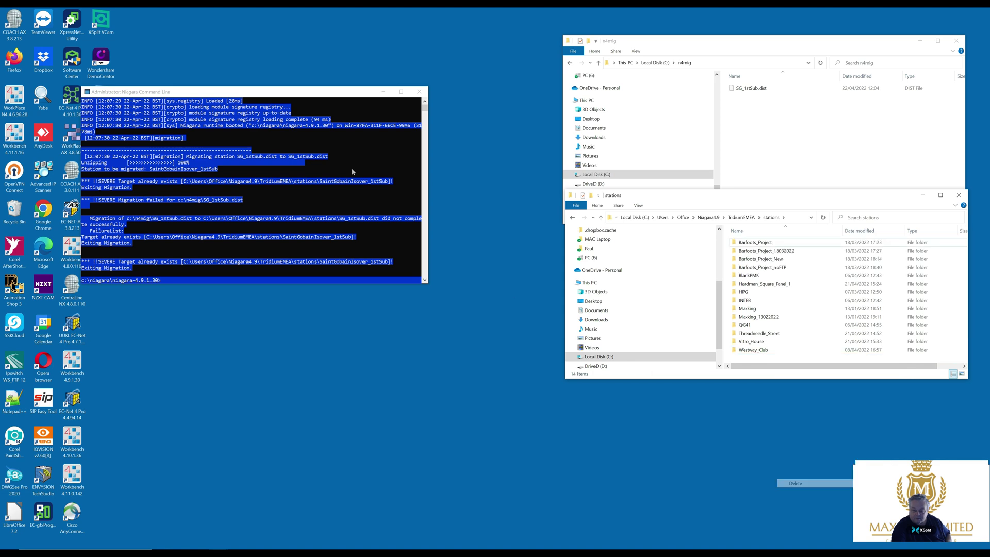
Rerun the migration command n4mig c:\n4mig\SG_1stSub.dist in the Niagara console
{"action": "left_click", "coordinate": [241, 93]}
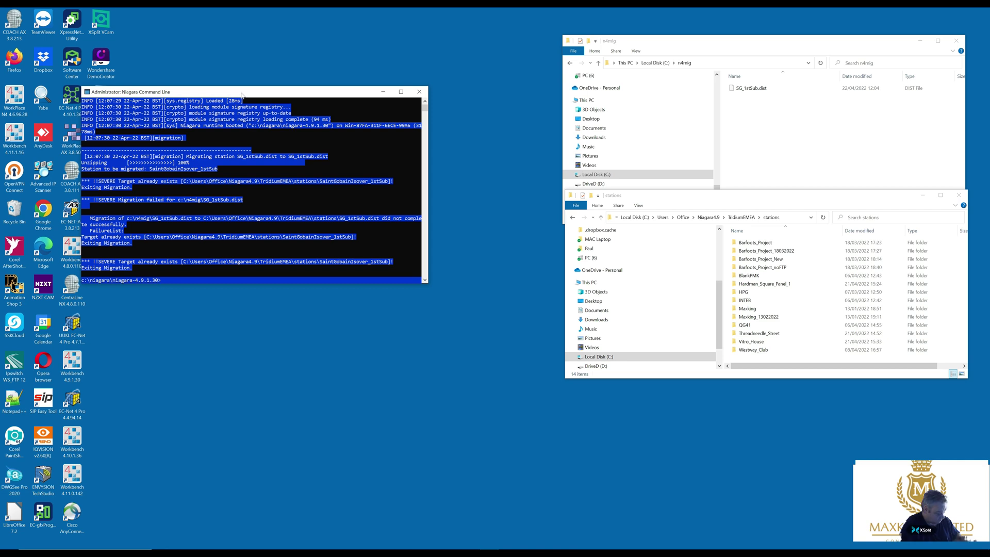
{"action": "key", "text": "Up"}
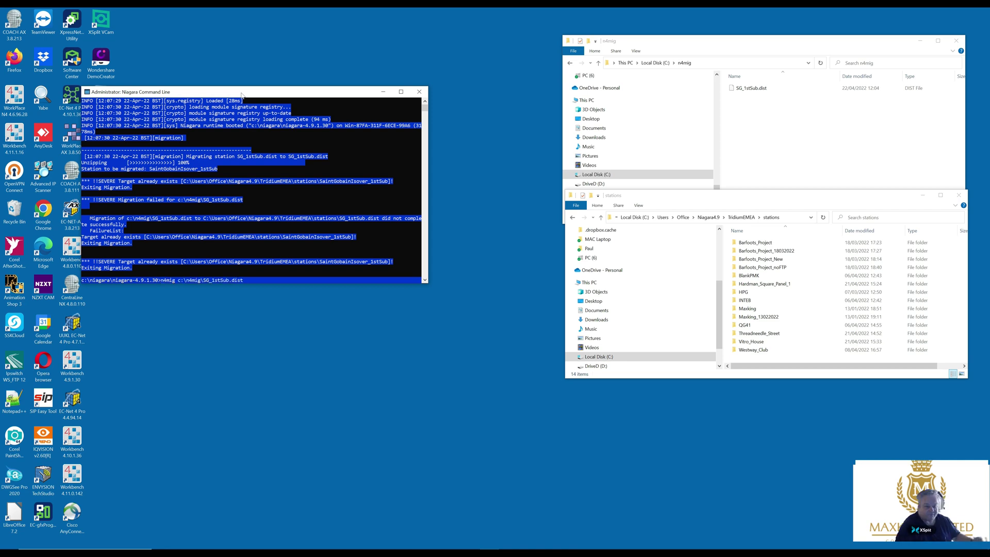
{"action": "key", "text": "Return"}
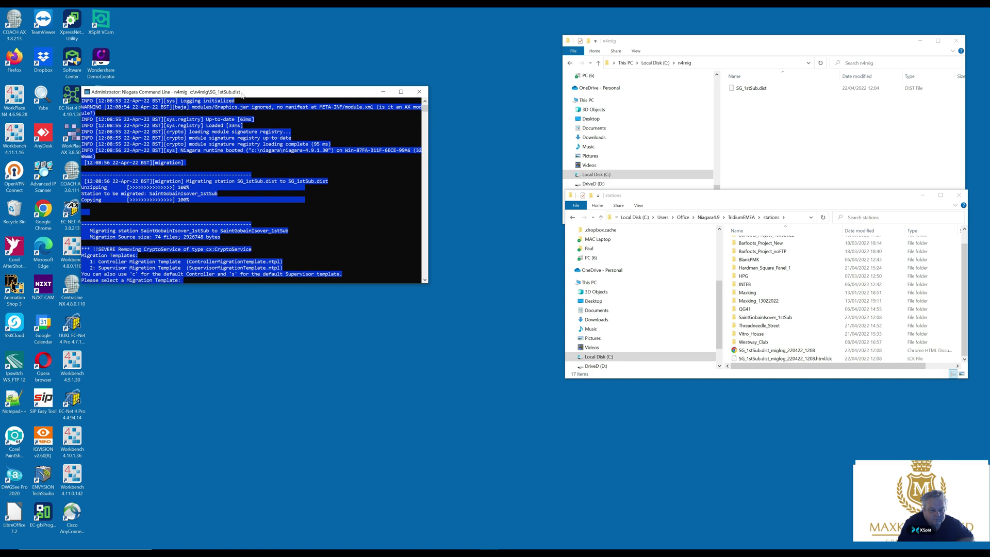
Choose migration template 1 (Controller Migration Template), then enter and confirm the passphrase protecting the Niagara 4 BOG files
{"action": "type", "text": "1"}
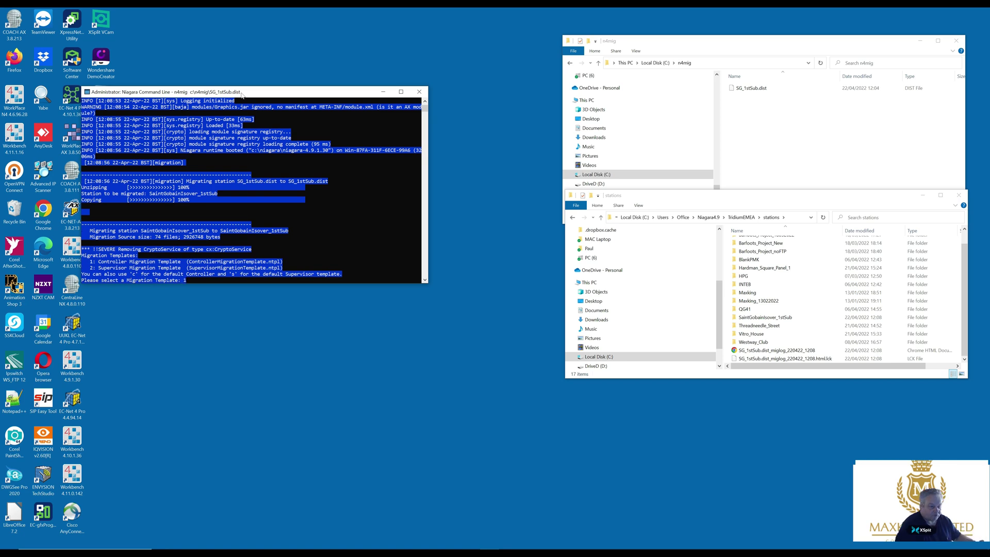
{"action": "key", "text": "Return"}
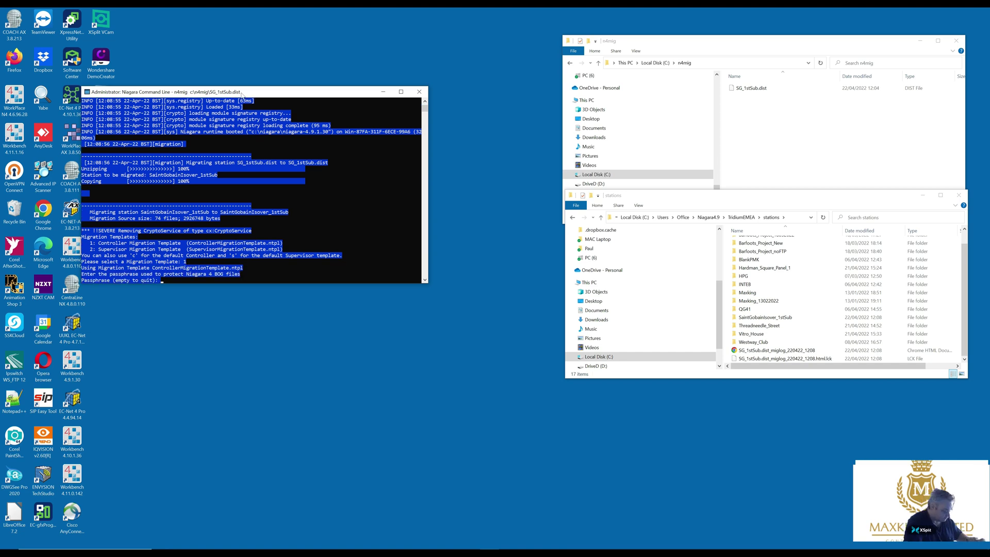
{"action": "key", "text": "Return"}
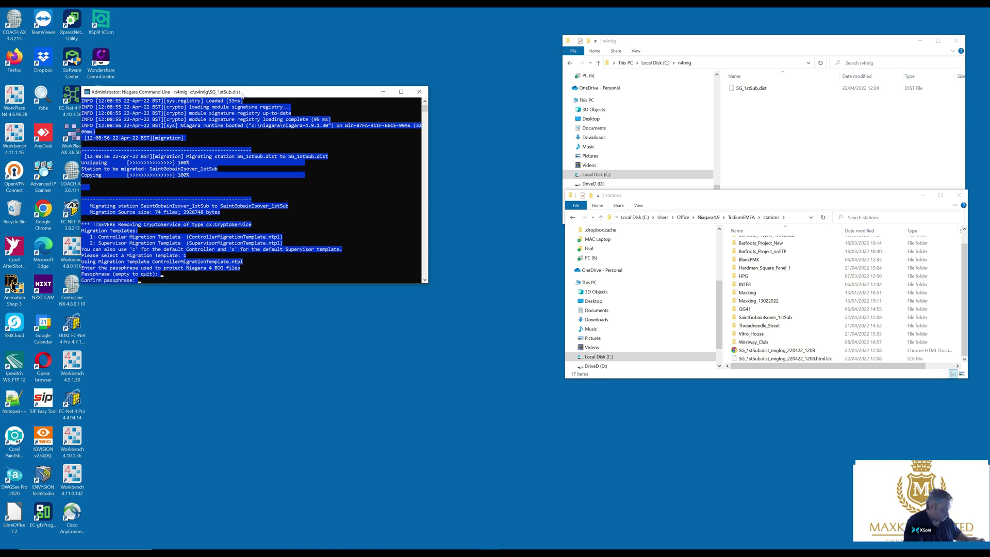
{"action": "key", "text": "Return"}
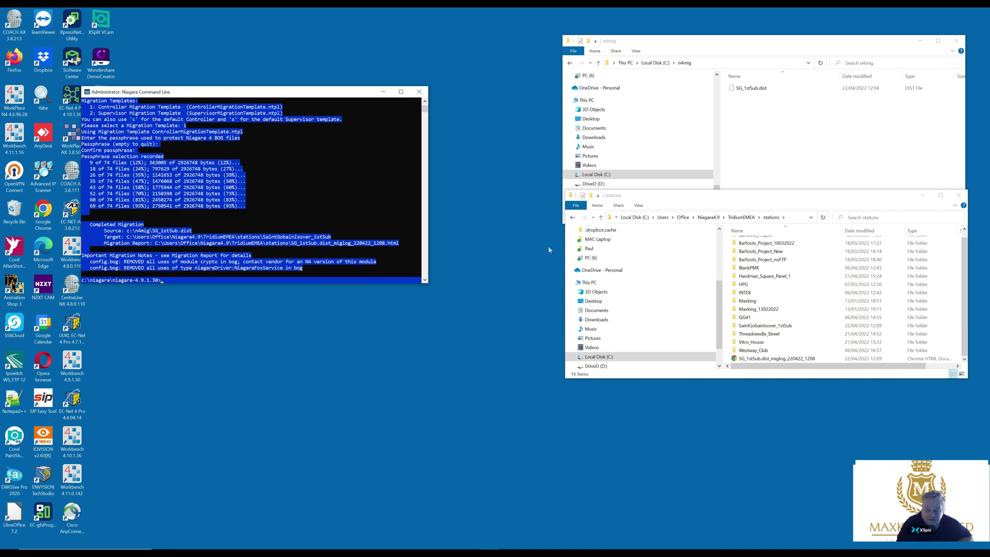
Review the SG_1stSub.dist migration report from its log through the migration results and warnings, then close it
{"action": "left_click", "coordinate": [744, 359]}
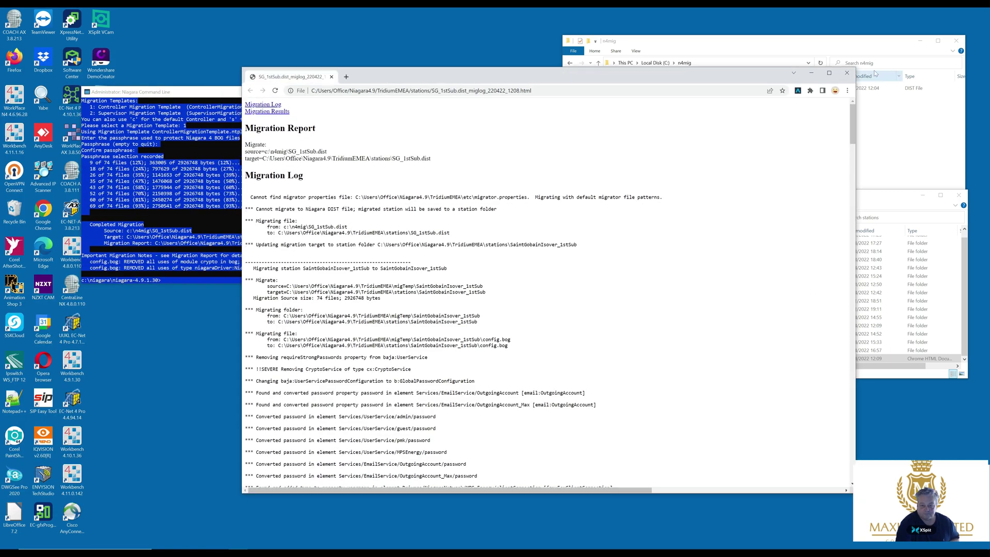
{"action": "left_click", "coordinate": [830, 74]}
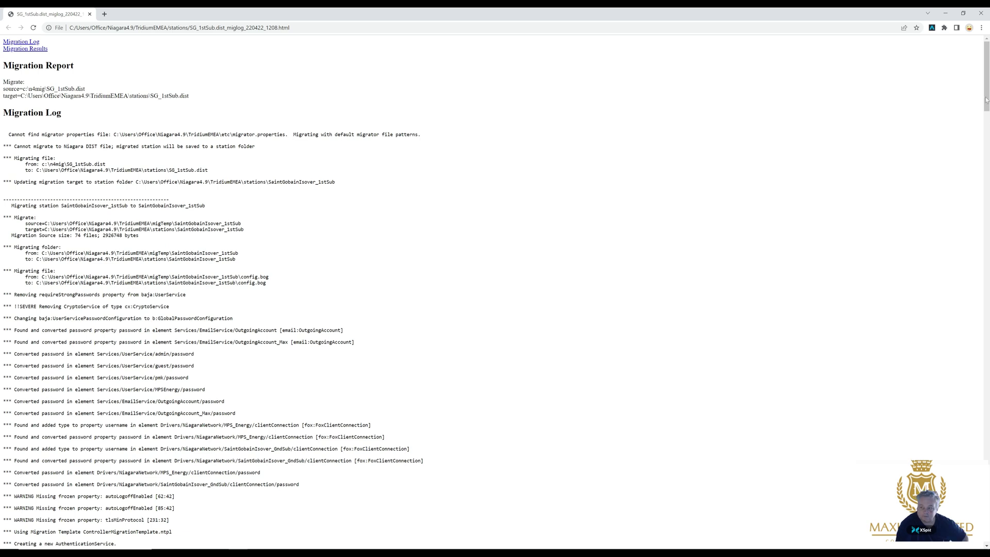
{"action": "scroll", "coordinate": [986, 129], "scroll_direction": "down", "scroll_amount": 2}
{"action": "scroll", "coordinate": [986, 161], "scroll_direction": "down", "scroll_amount": 9}
{"action": "scroll", "coordinate": [988, 210], "scroll_direction": "down", "scroll_amount": 5}
{"action": "scroll", "coordinate": [988, 295], "scroll_direction": "down", "scroll_amount": 12}
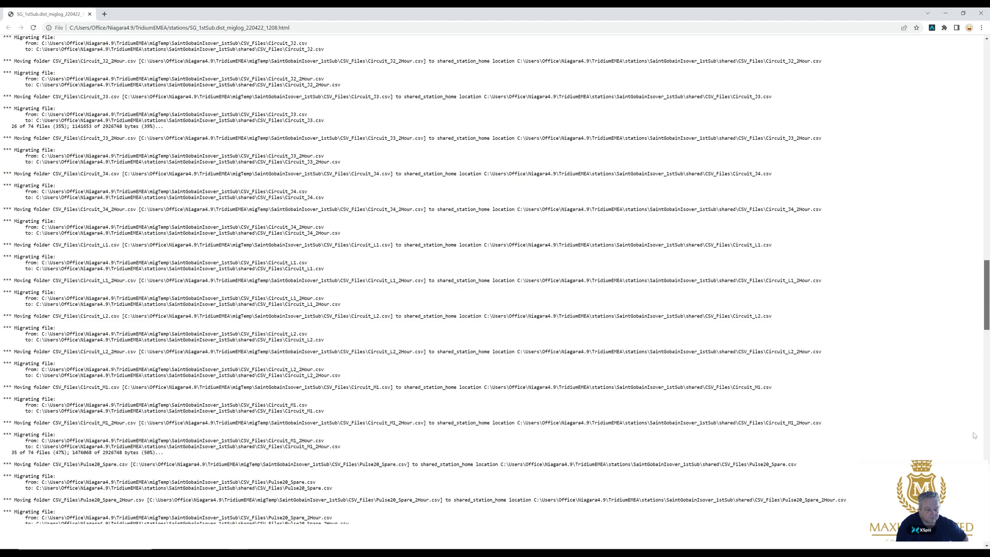
{"action": "scroll", "coordinate": [974, 421], "scroll_direction": "down", "scroll_amount": 20}
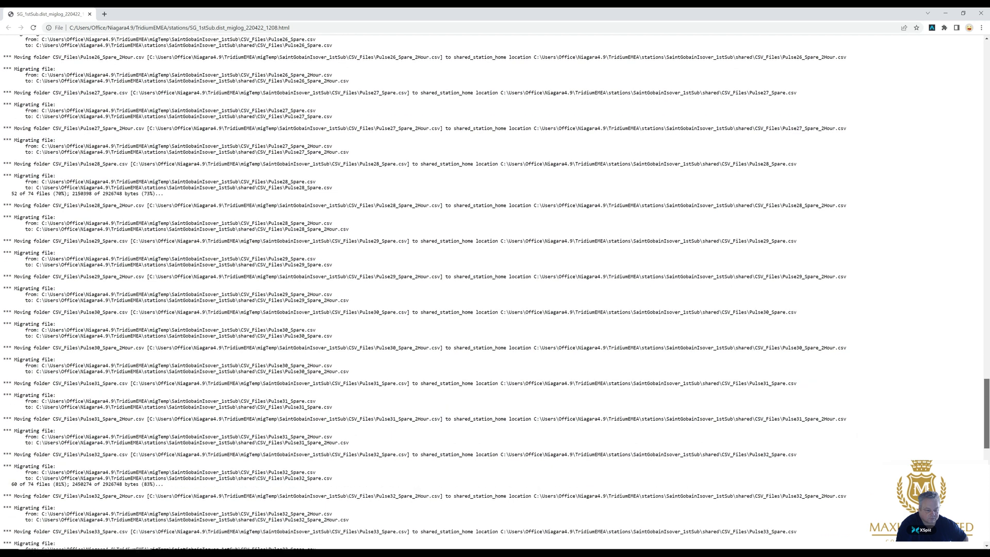
{"action": "scroll", "coordinate": [495, 292], "scroll_direction": "down", "scroll_amount": 13}
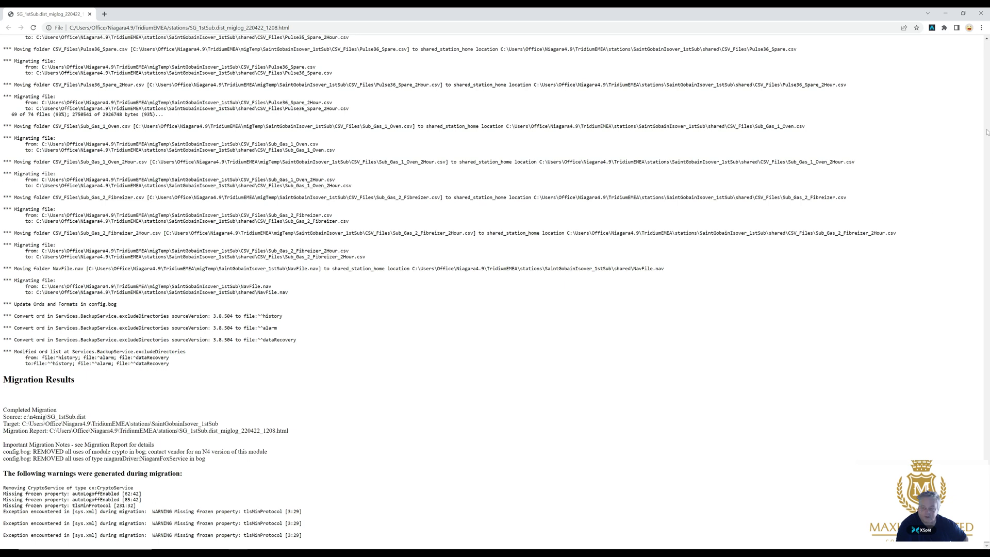
{"action": "left_click", "coordinate": [981, 16]}
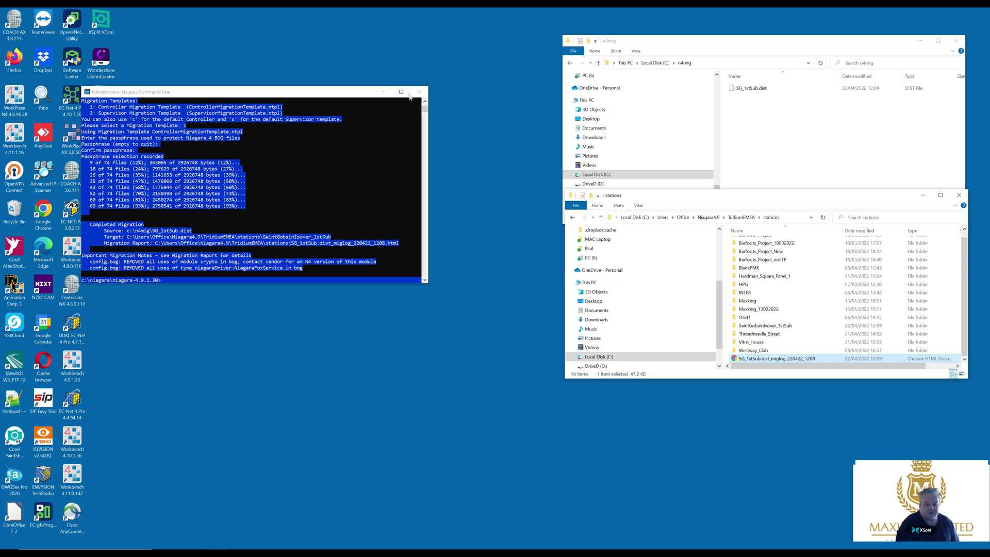
Close the Niagara console and the n4mig and stations folder windows
{"action": "left_click", "coordinate": [417, 97]}
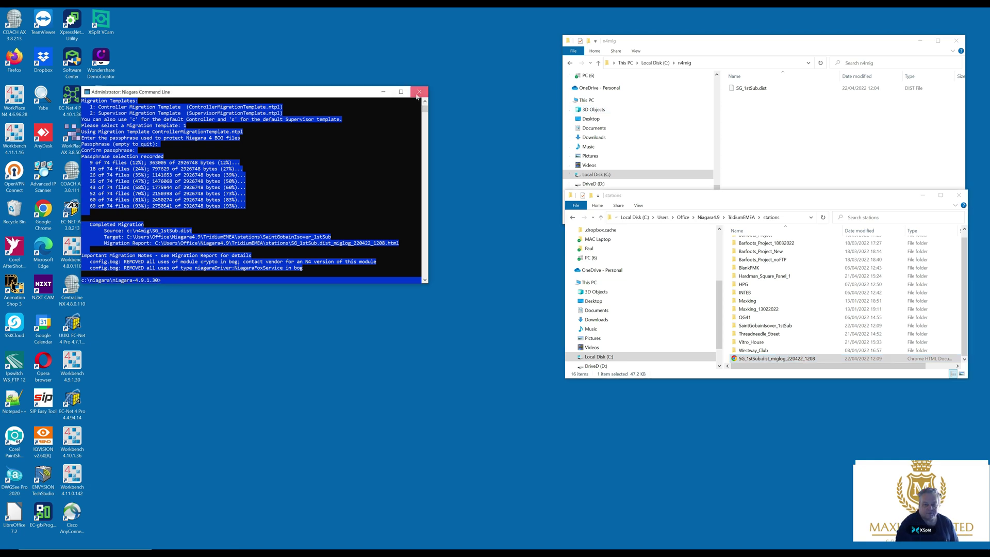
{"action": "left_click", "coordinate": [419, 92]}
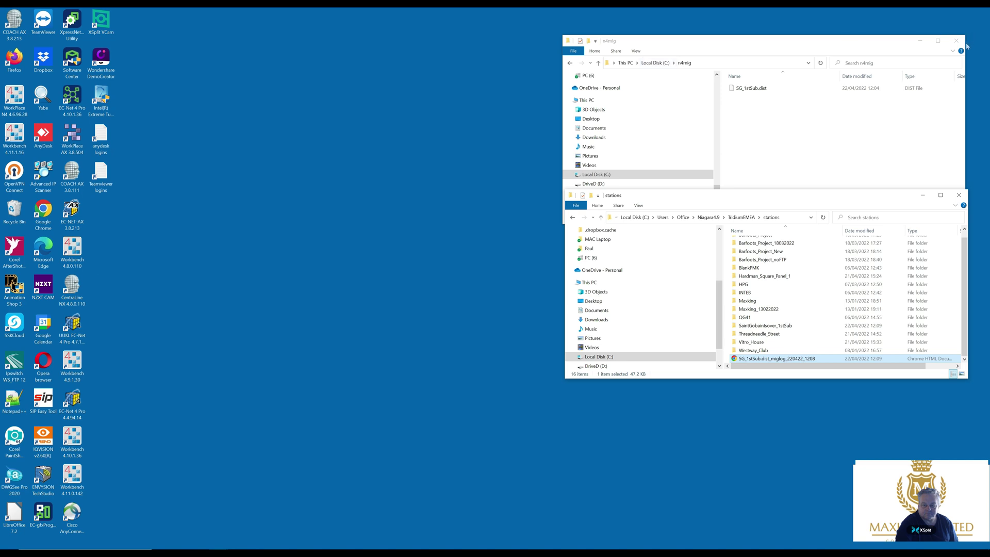
{"action": "left_click", "coordinate": [957, 41]}
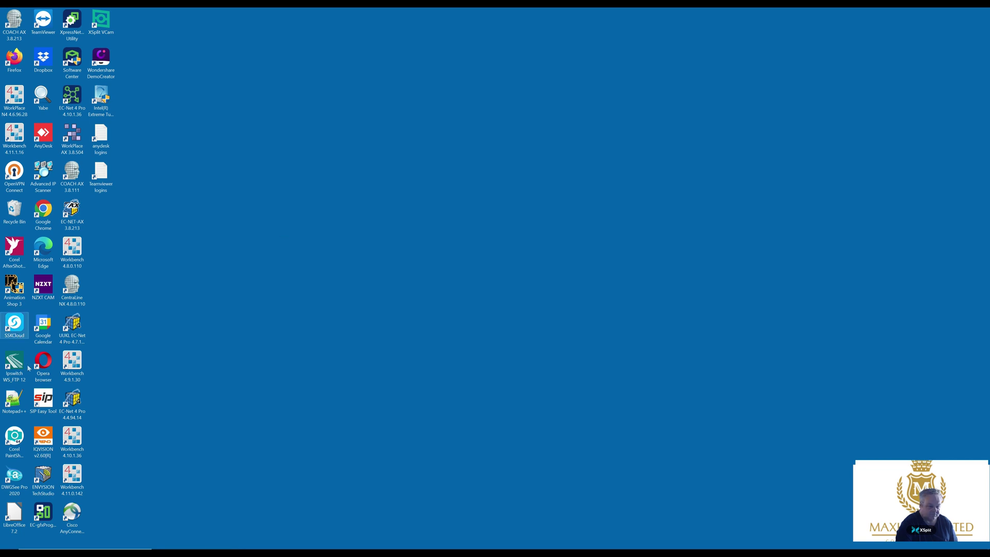
Launch Workbench 4.9.1.30 and open a platform connection to host 192.168.1.140 using the remembered credentials
{"action": "double_click", "coordinate": [71, 372]}
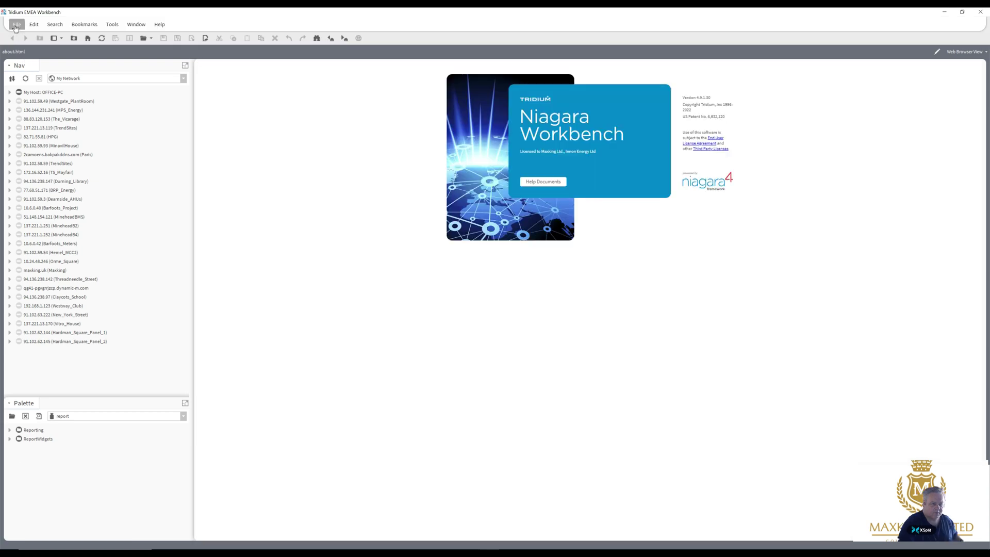
{"action": "left_click", "coordinate": [16, 27]}
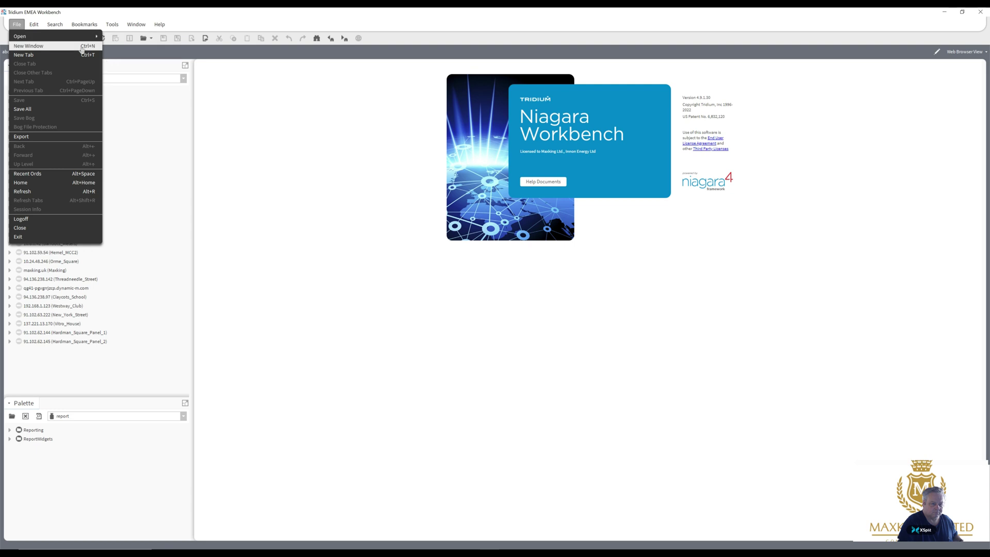
{"action": "mouse_move", "coordinate": [81, 38]}
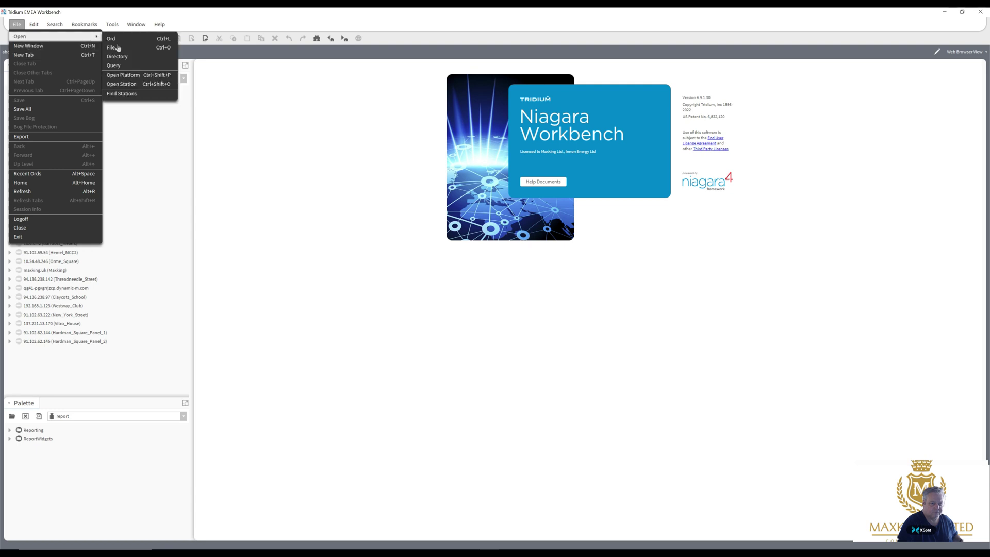
{"action": "left_click", "coordinate": [125, 75]}
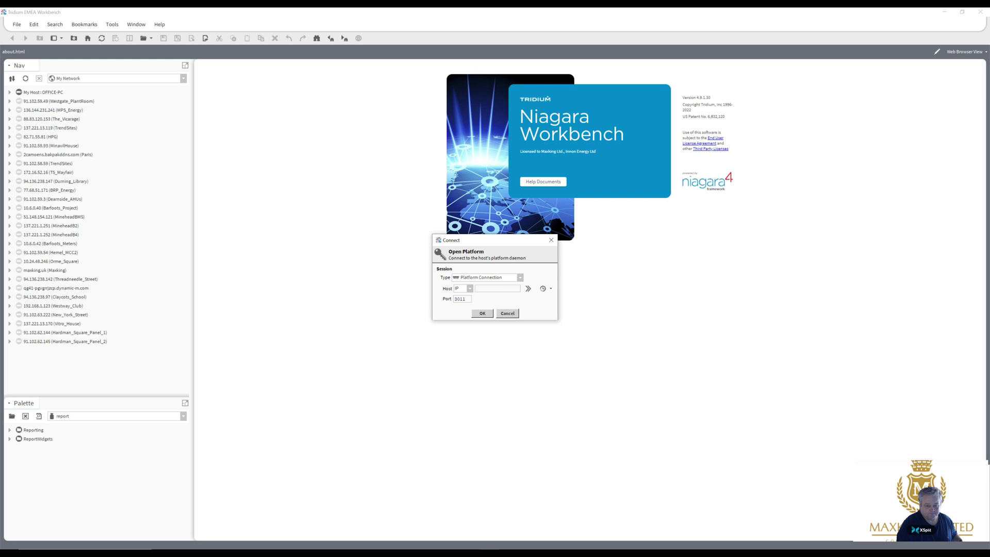
{"action": "type", "text": "192.168.1.140"}
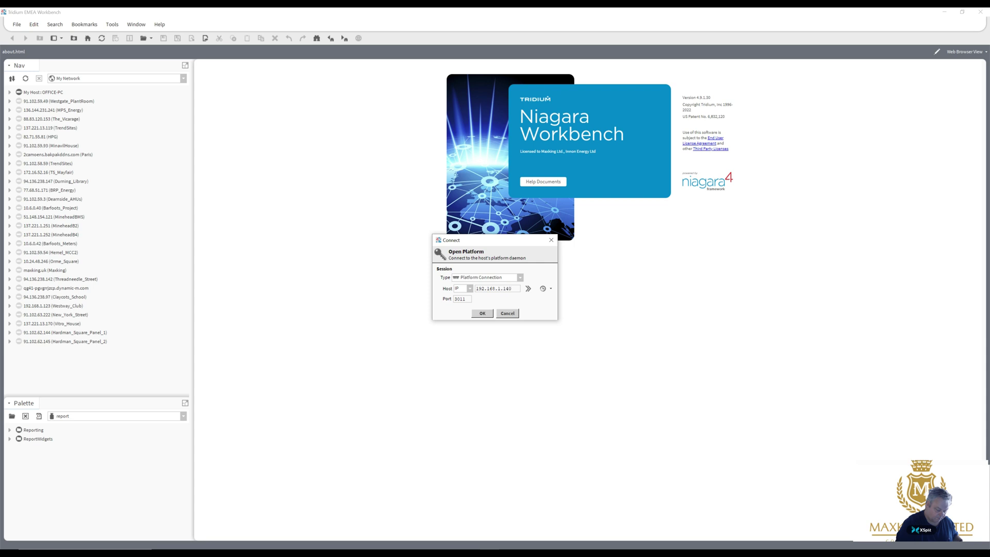
{"action": "left_click", "coordinate": [482, 314]}
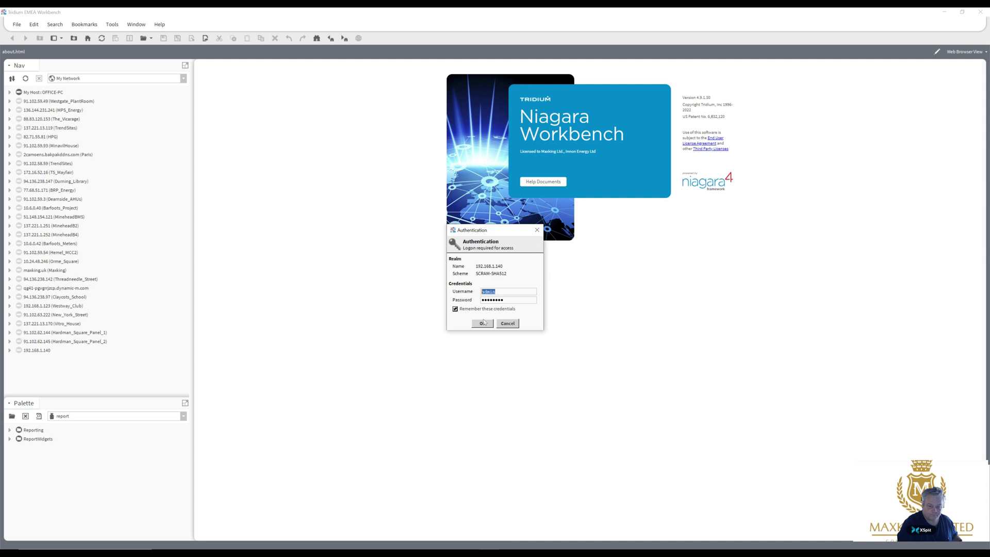
{"action": "left_click", "coordinate": [482, 323]}
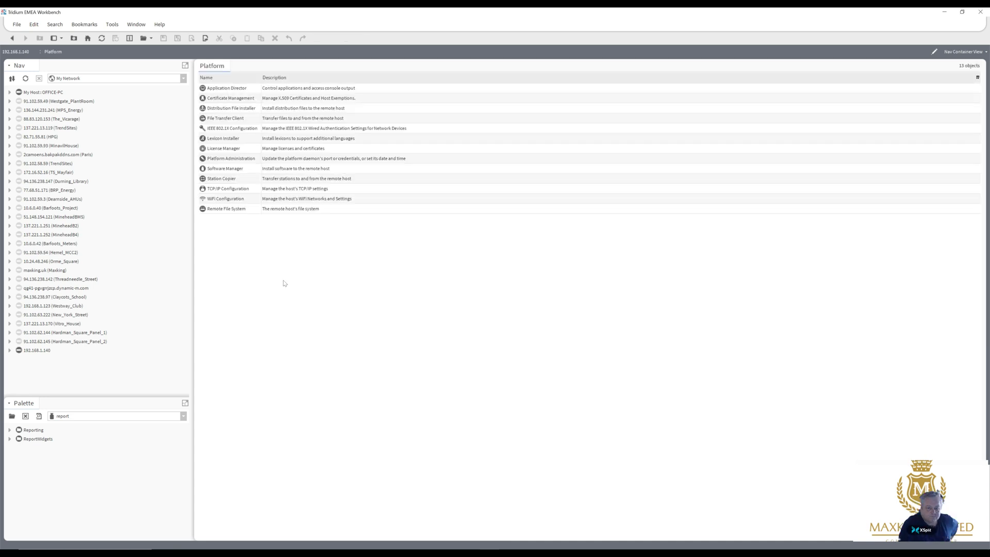
Transfer the SaintGobainIsover_1stSub station to 192.168.1.140 with Station Copier, replacing BlankPMK and keeping start after install and auto-start enabled
{"action": "left_click", "coordinate": [210, 178]}
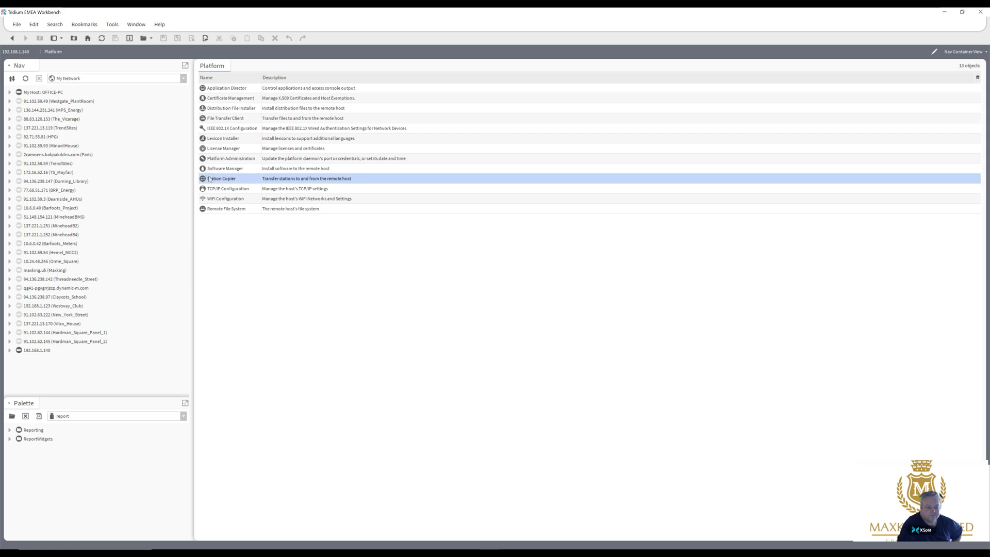
{"action": "double_click", "coordinate": [210, 178]}
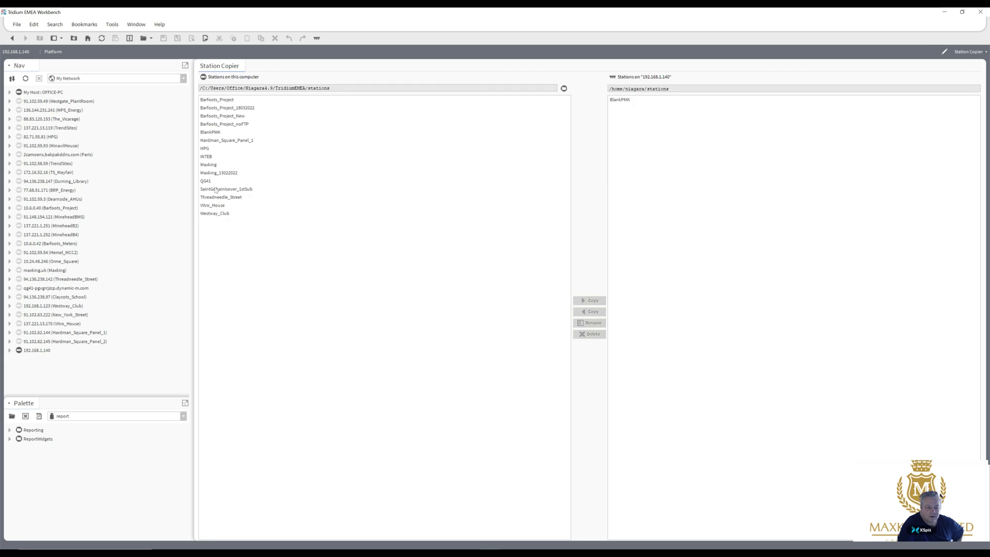
{"action": "left_click", "coordinate": [215, 189]}
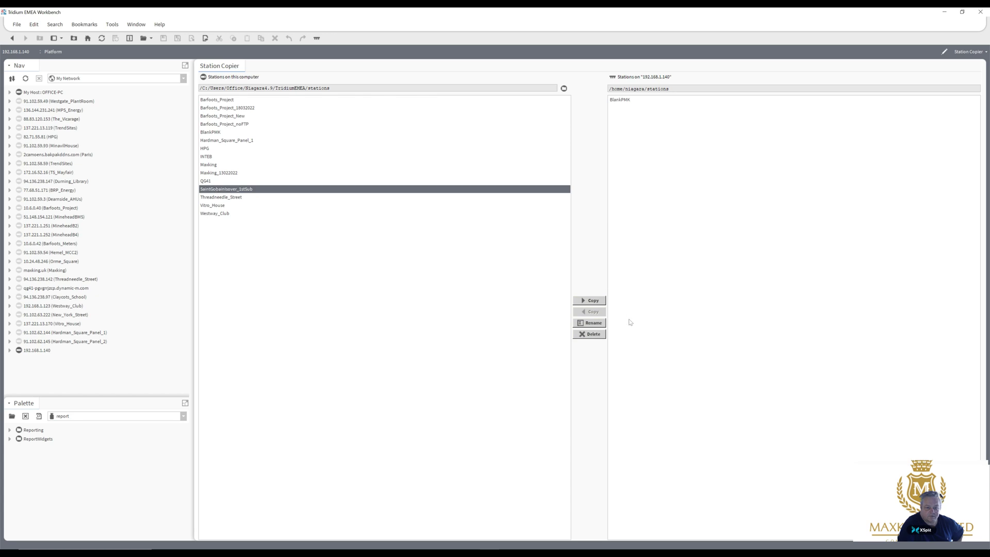
{"action": "left_click", "coordinate": [592, 299]}
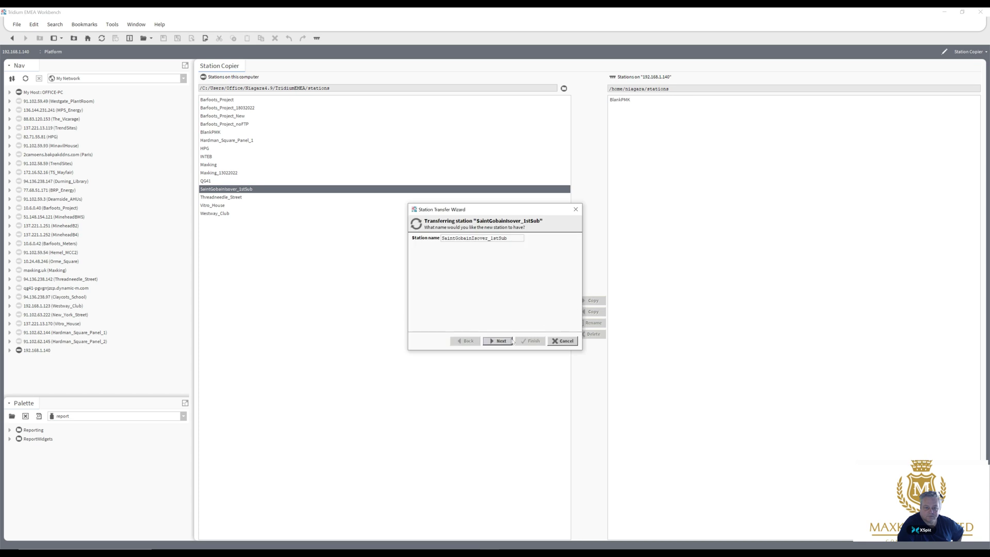
{"action": "left_click", "coordinate": [499, 341]}
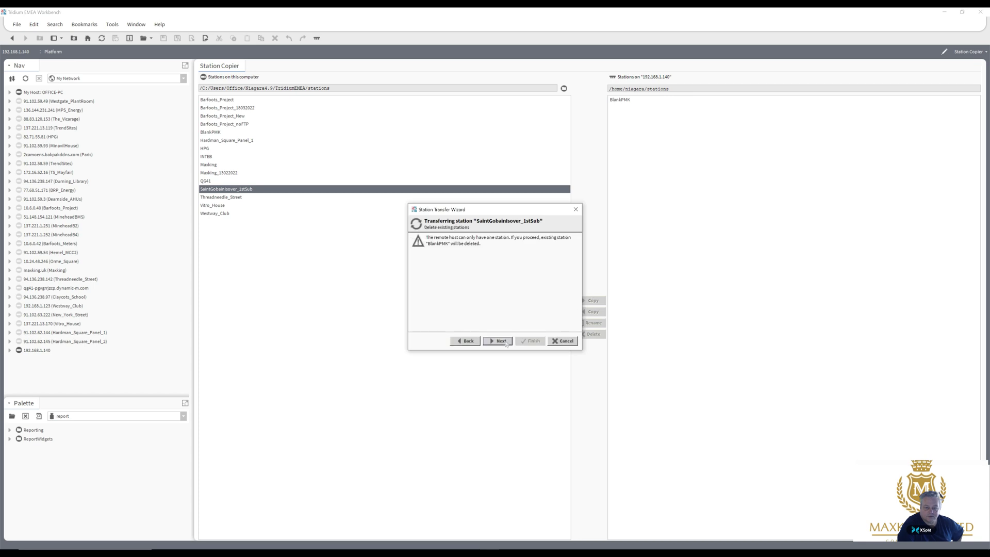
{"action": "left_click", "coordinate": [499, 340]}
{"action": "left_click", "coordinate": [506, 343]}
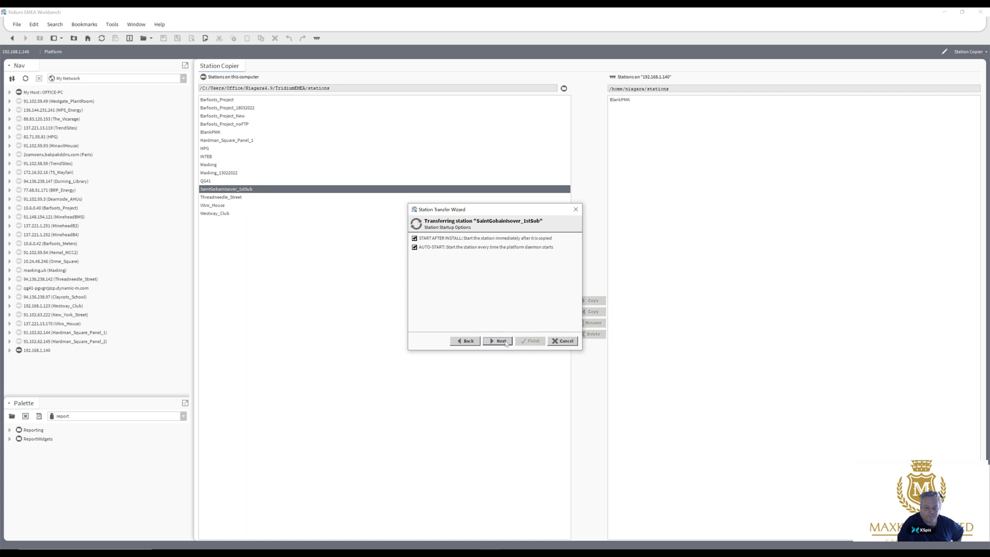
{"action": "left_click", "coordinate": [505, 343]}
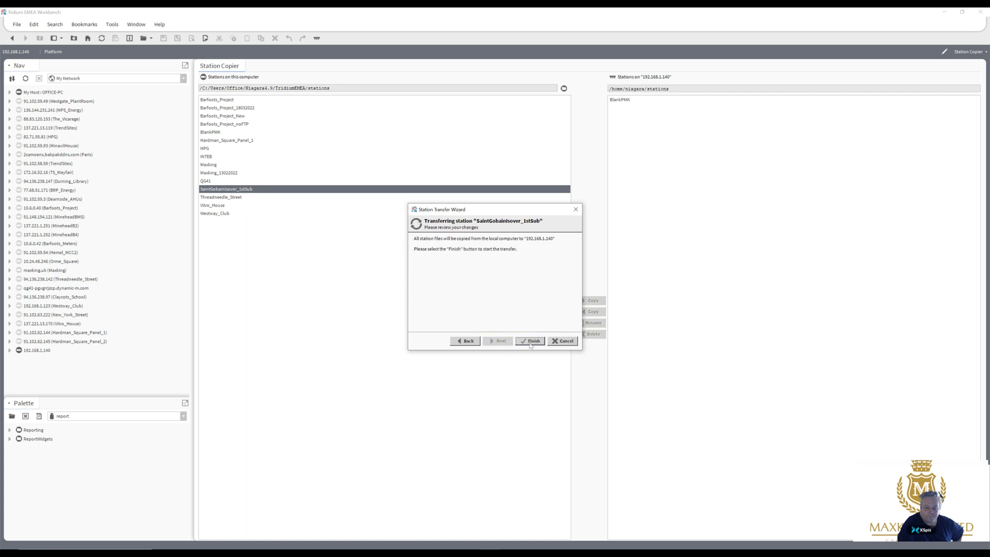
{"action": "left_click", "coordinate": [530, 341]}
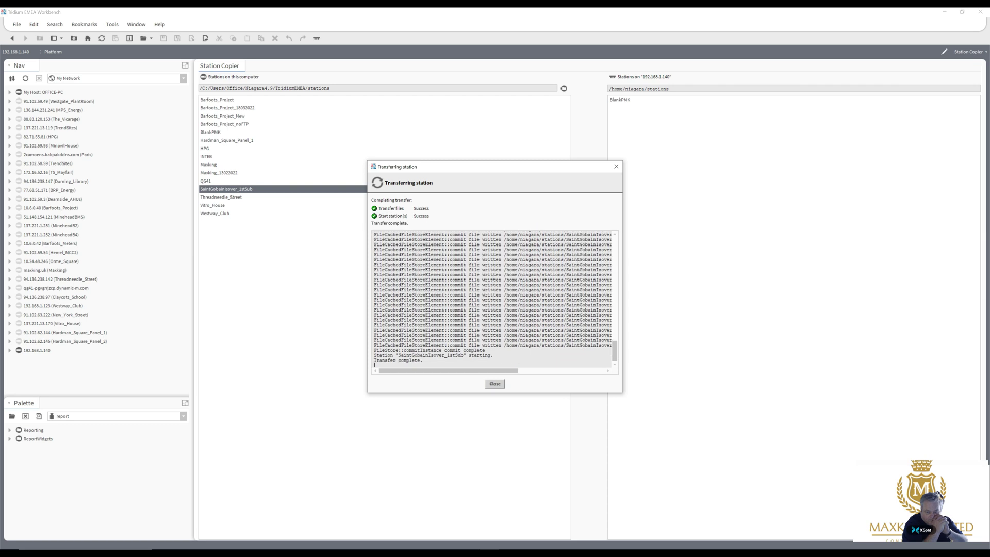
{"action": "left_click", "coordinate": [495, 382]}
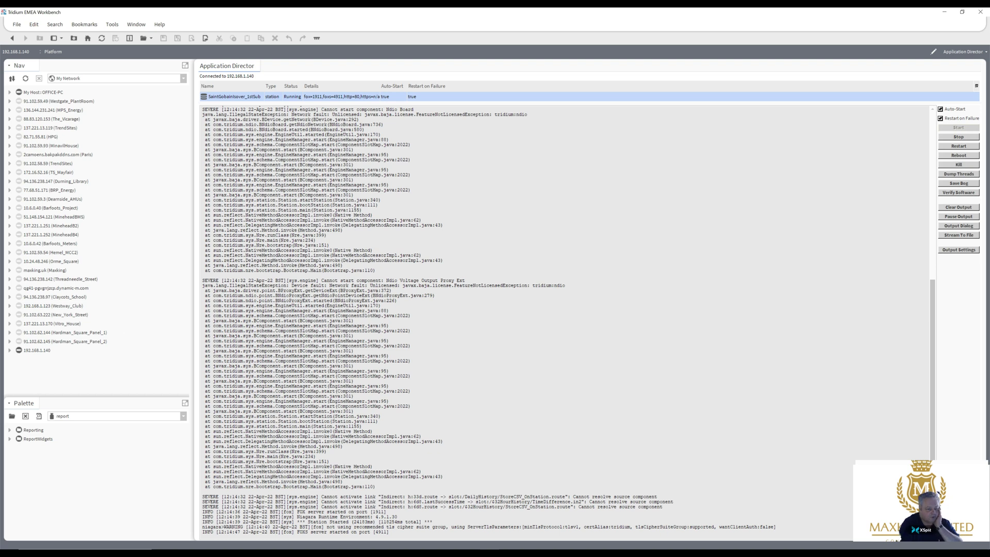
Open a Station TLS Connection to host 192.168.1.140 and try to log in with the remembered credentials
{"action": "left_click", "coordinate": [21, 354]}
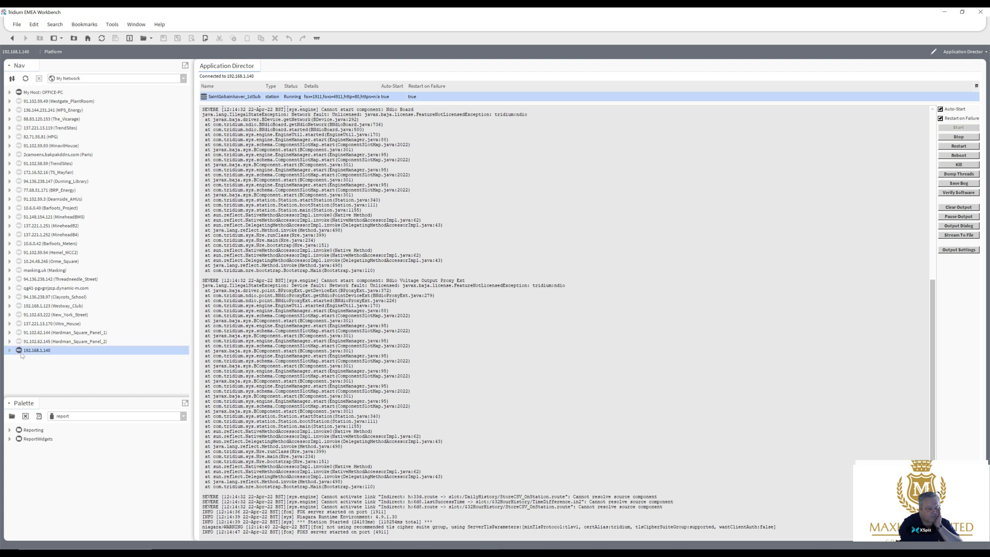
{"action": "right_click", "coordinate": [21, 354]}
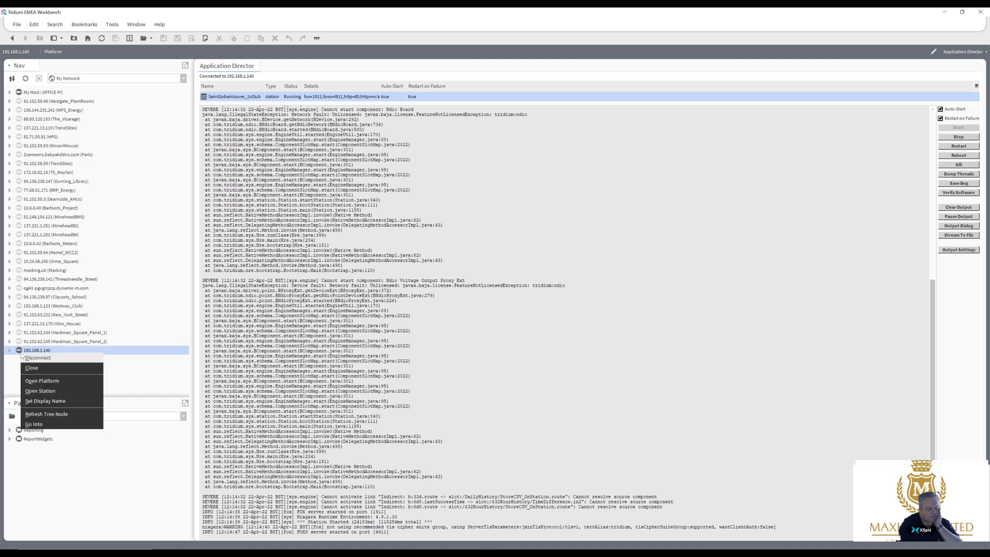
{"action": "left_click", "coordinate": [41, 391]}
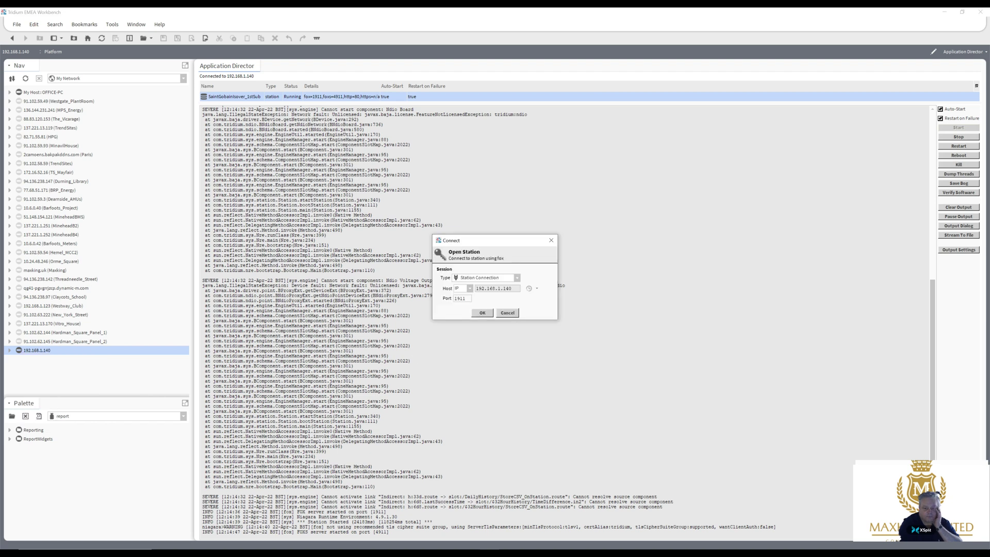
{"action": "left_click", "coordinate": [517, 279]}
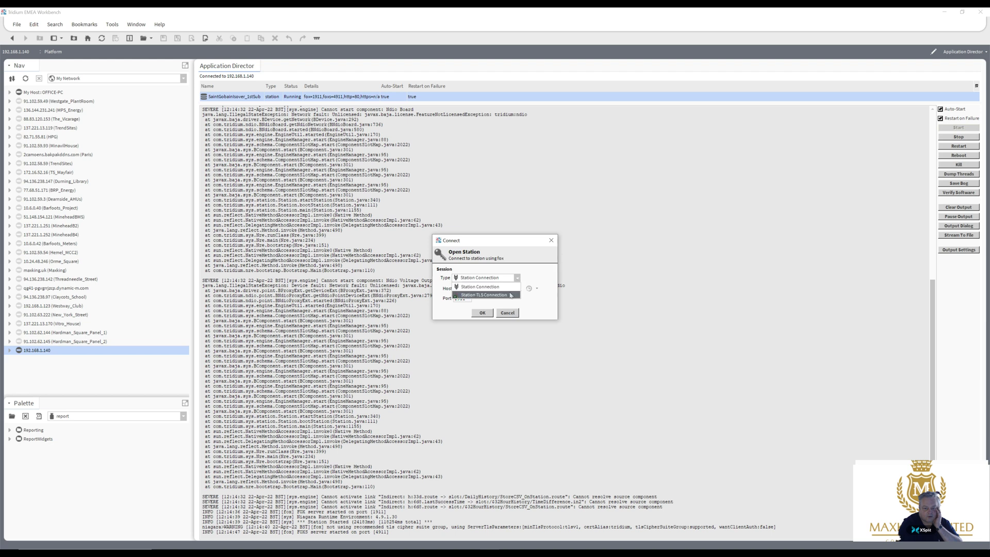
{"action": "left_click", "coordinate": [511, 295]}
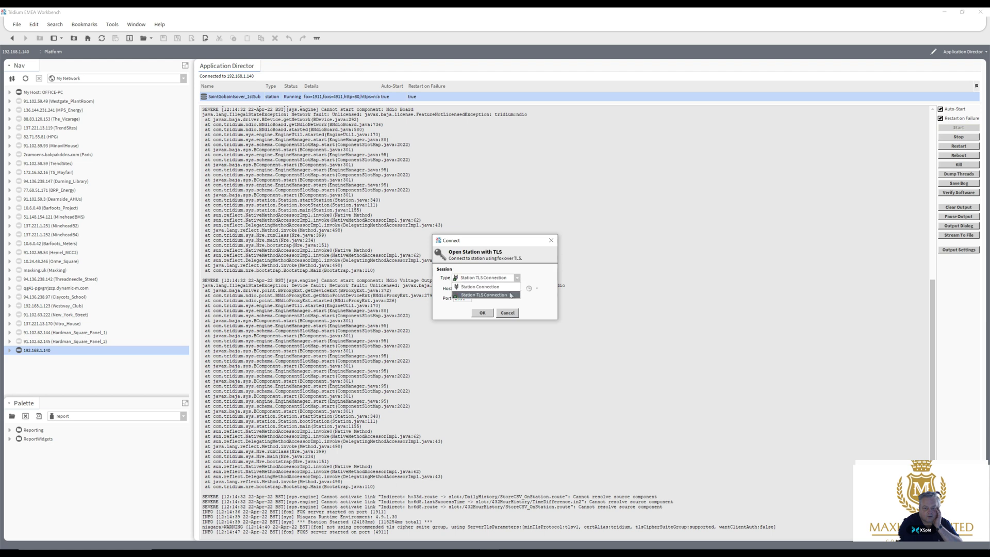
{"action": "left_click", "coordinate": [487, 312]}
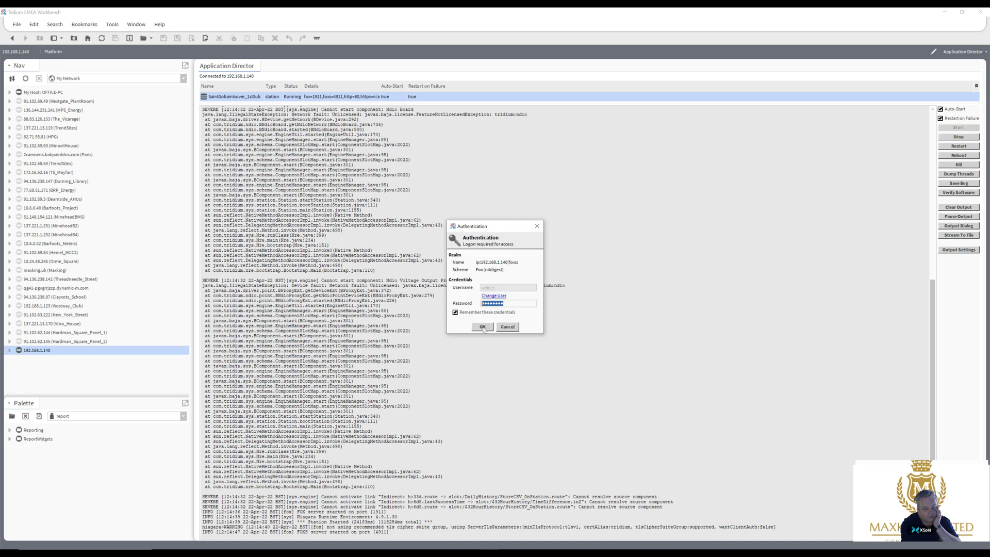
{"action": "left_click", "coordinate": [482, 327]}
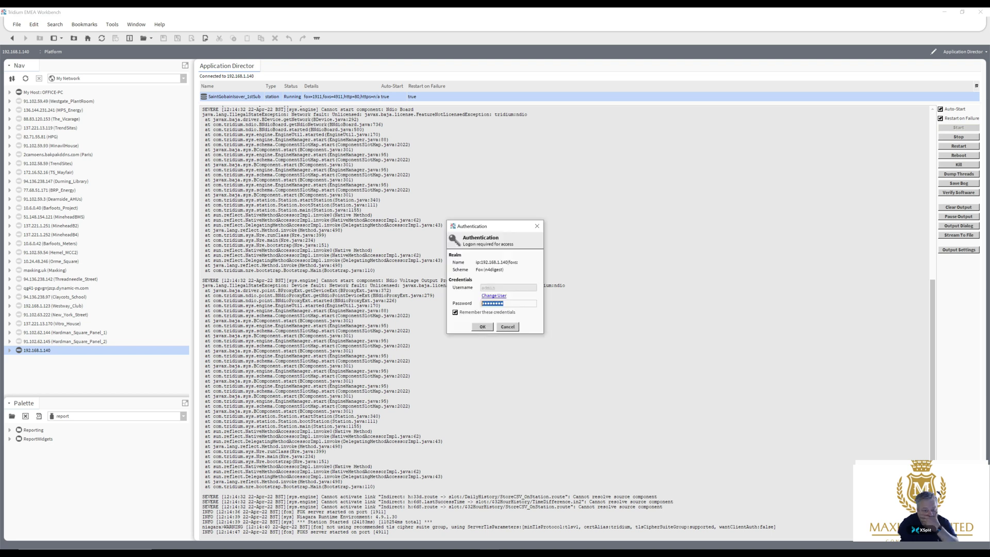
Change the login user and sign in to the station with the account username and password, keeping the credentials remembered
{"action": "left_click", "coordinate": [494, 295]}
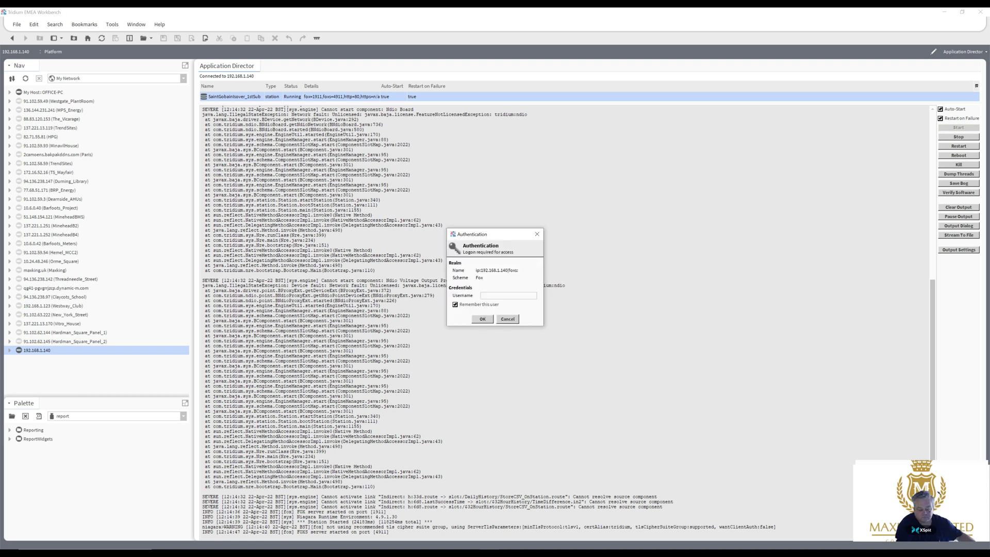
{"action": "type", "text": "pmk"}
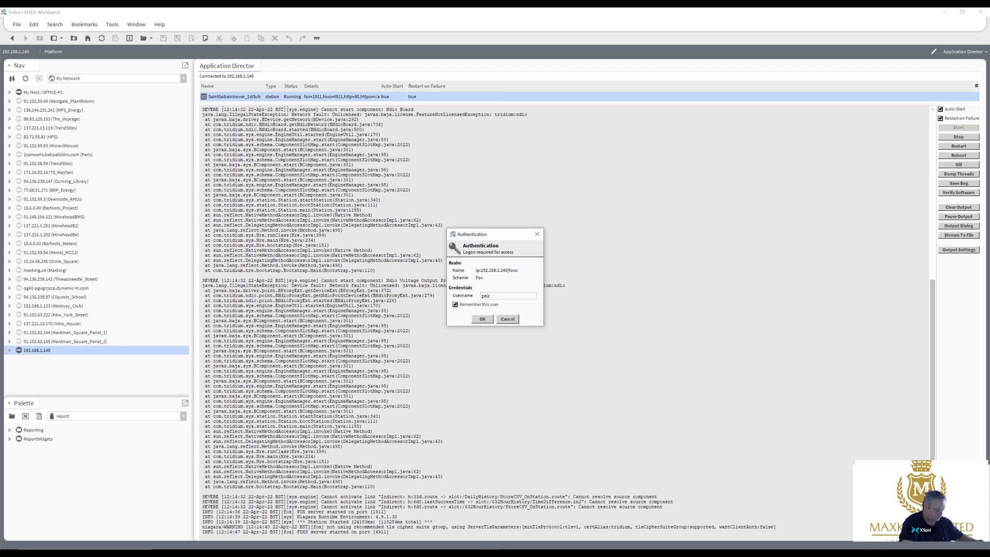
{"action": "key", "text": "Return"}
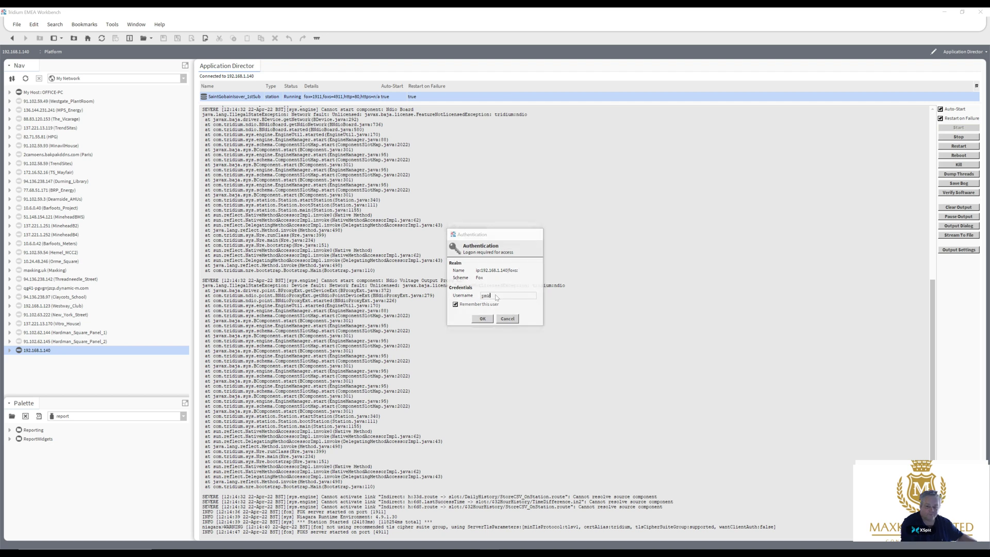
{"action": "type", "text": "•••••••••••"}
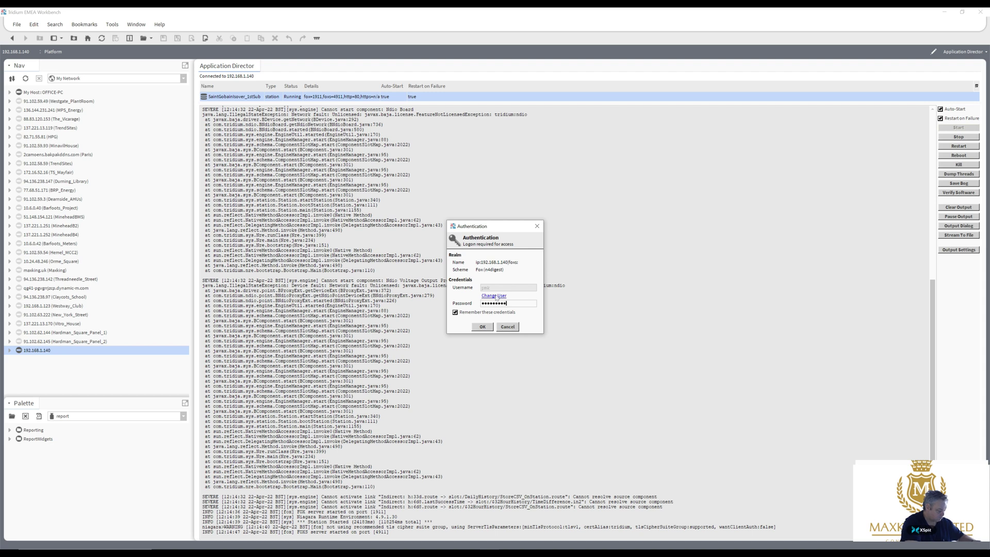
{"action": "left_click", "coordinate": [482, 327]}
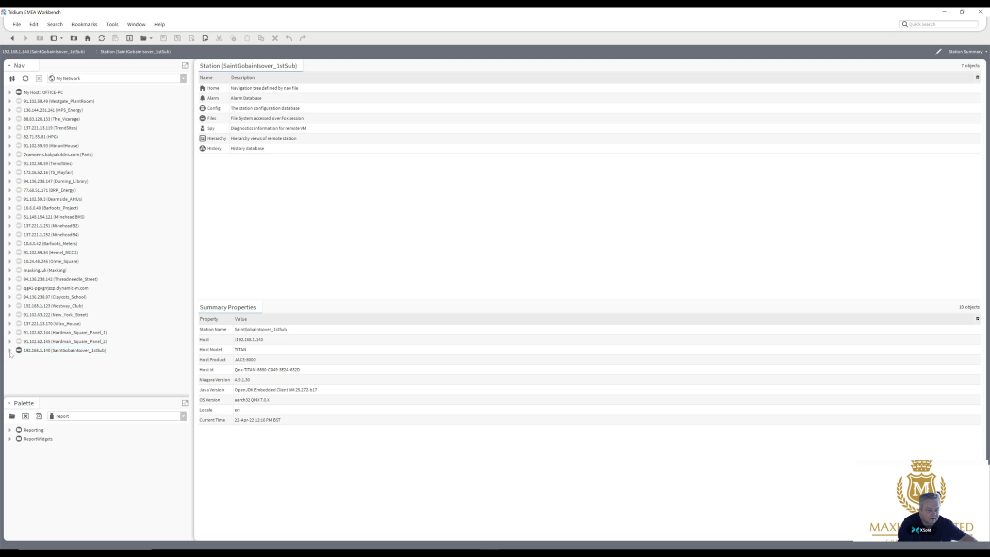
Expand the station's Config and Drivers, and view the wire sheets of the DailyHistory and 2HourHistory folders
{"action": "left_click", "coordinate": [11, 352]}
{"action": "left_click", "coordinate": [18, 369]}
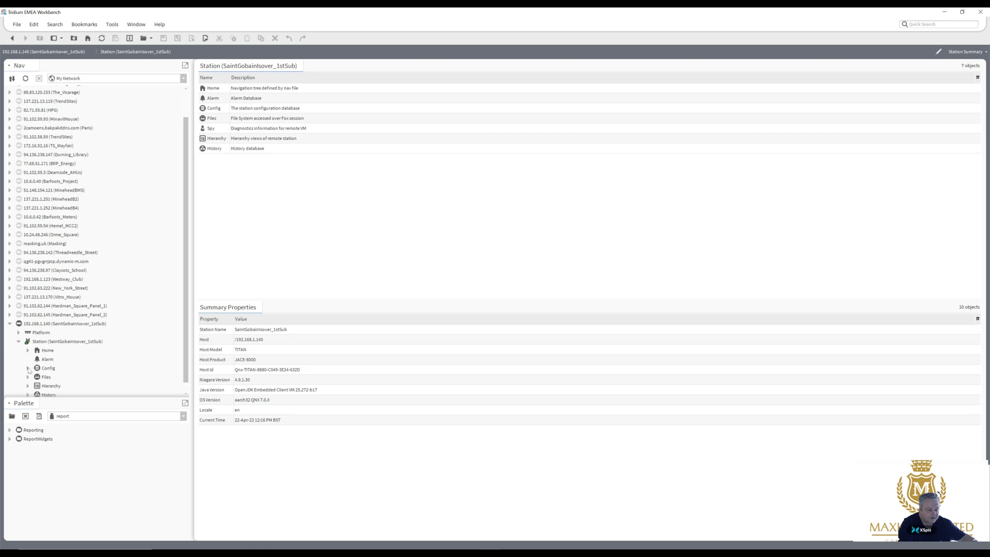
{"action": "left_click", "coordinate": [28, 368]}
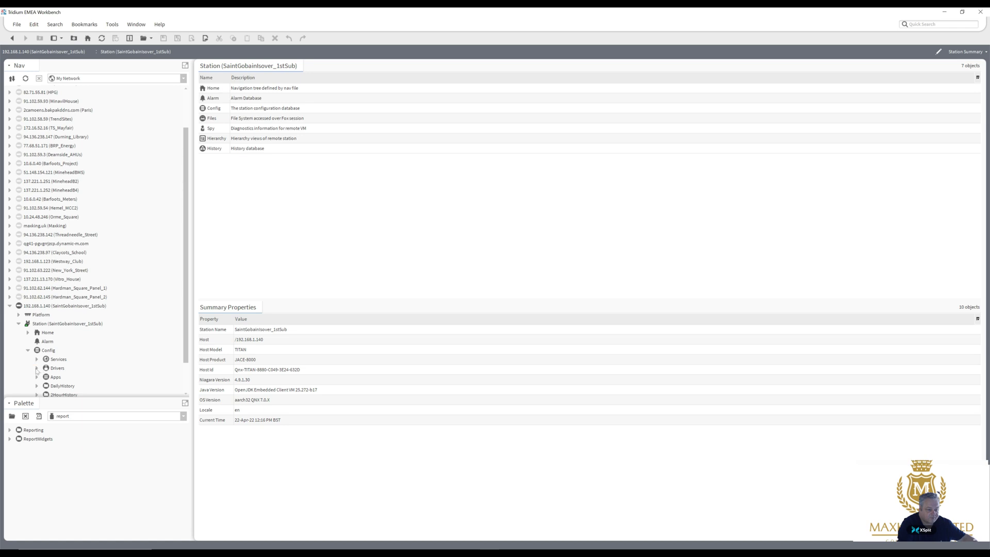
{"action": "left_click", "coordinate": [37, 368]}
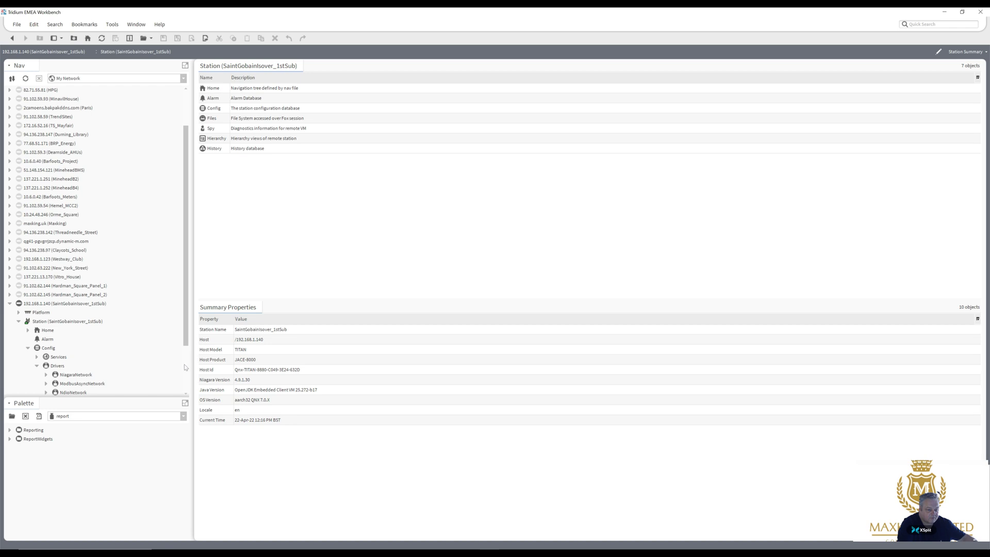
{"action": "scroll", "coordinate": [183, 394], "scroll_direction": "down", "scroll_amount": 2}
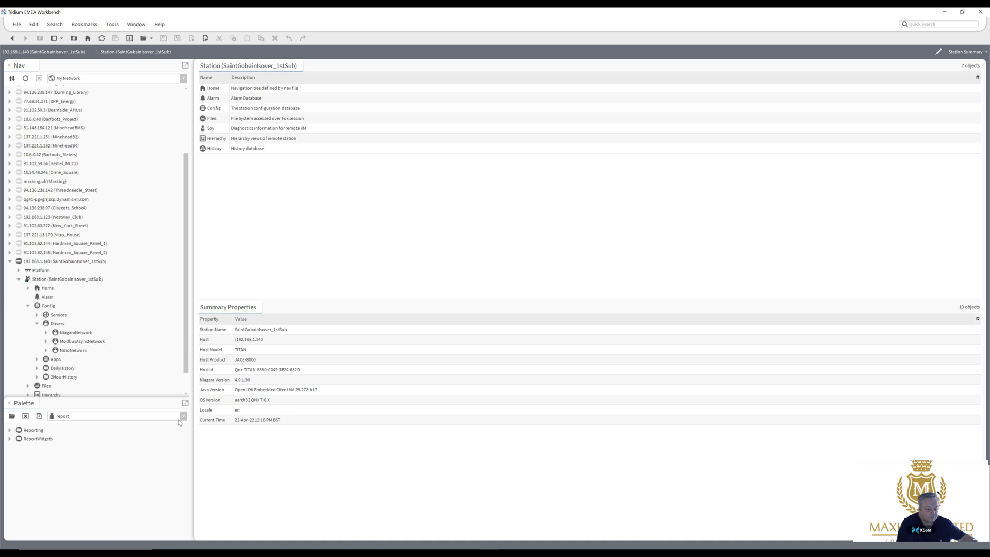
{"action": "scroll", "coordinate": [93, 387], "scroll_direction": "down", "scroll_amount": 1}
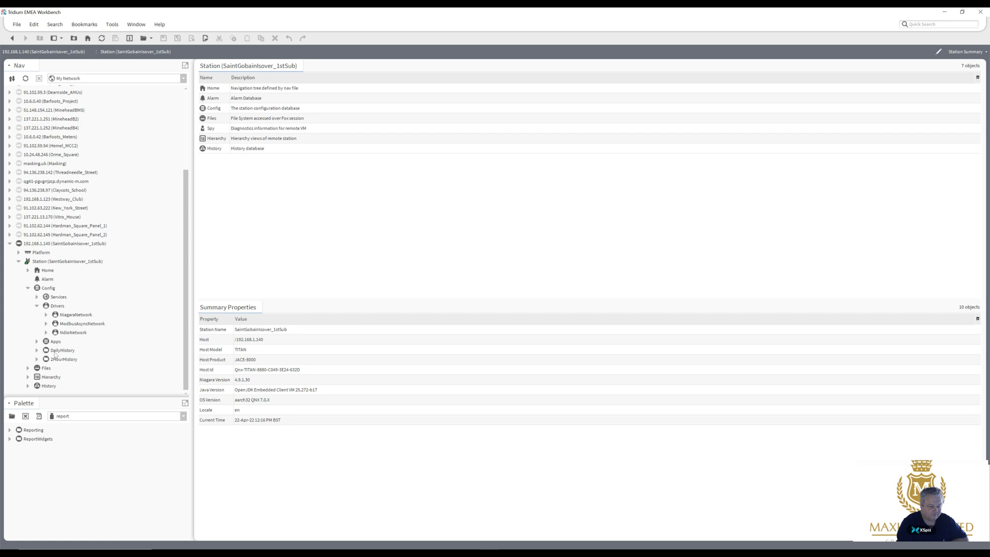
{"action": "left_click", "coordinate": [55, 351]}
{"action": "double_click", "coordinate": [56, 351]}
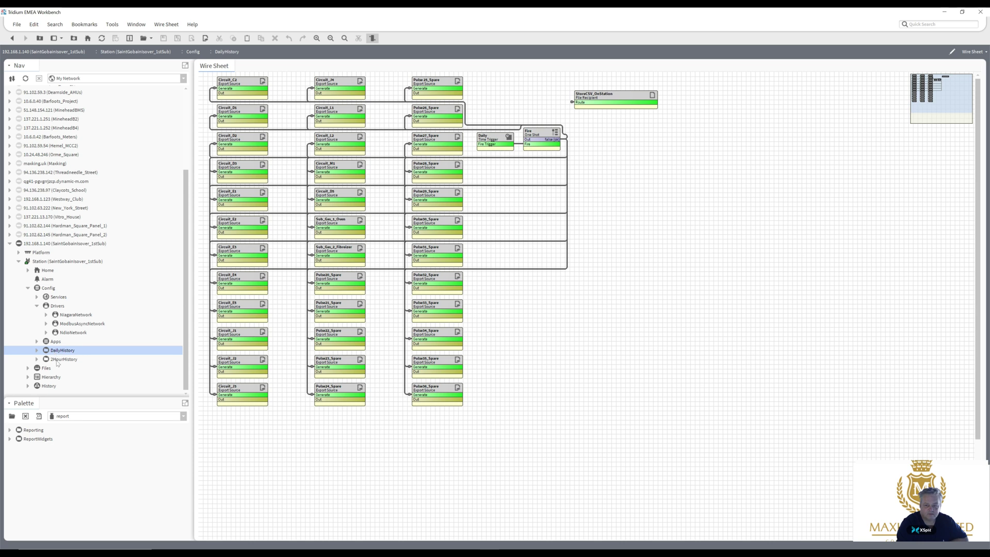
{"action": "left_click", "coordinate": [57, 361]}
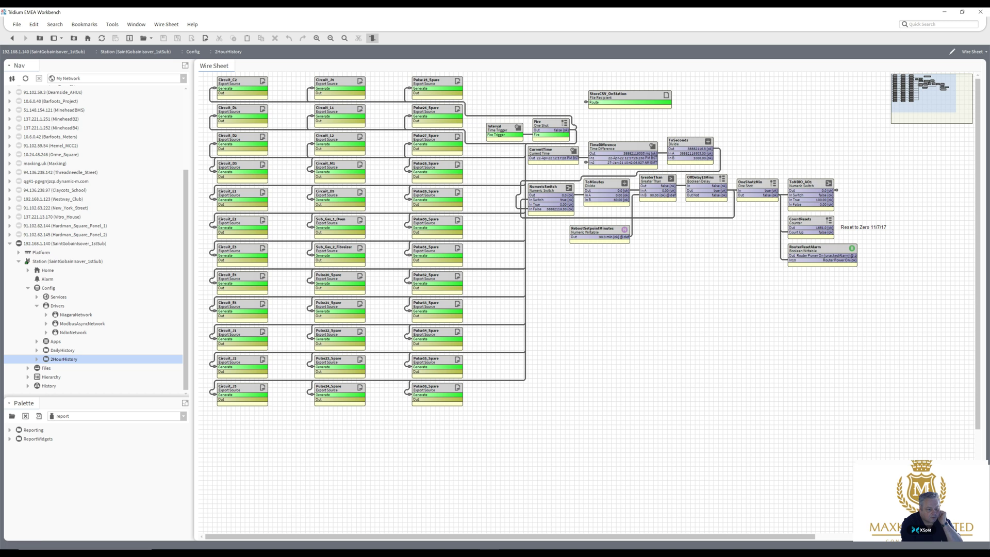
Open the property sheet of the NdioBoard under NdioNetwork and expand its Points to inspect them
{"action": "left_click", "coordinate": [47, 332]}
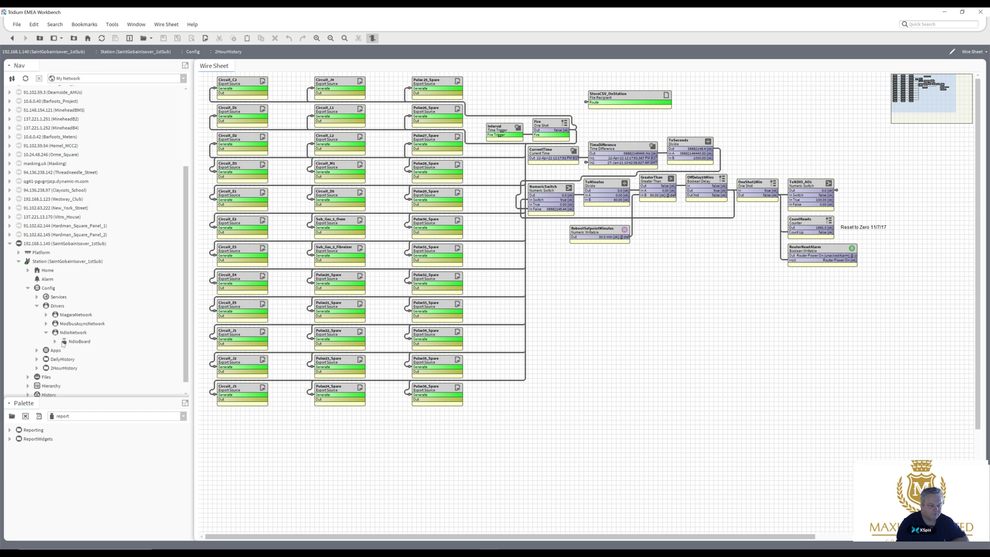
{"action": "left_click", "coordinate": [63, 344]}
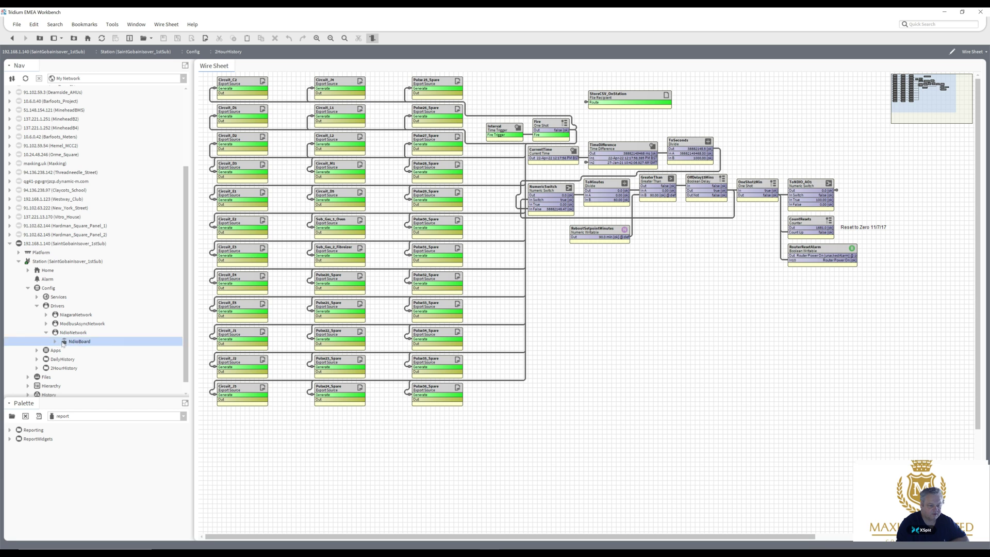
{"action": "double_click", "coordinate": [63, 344]}
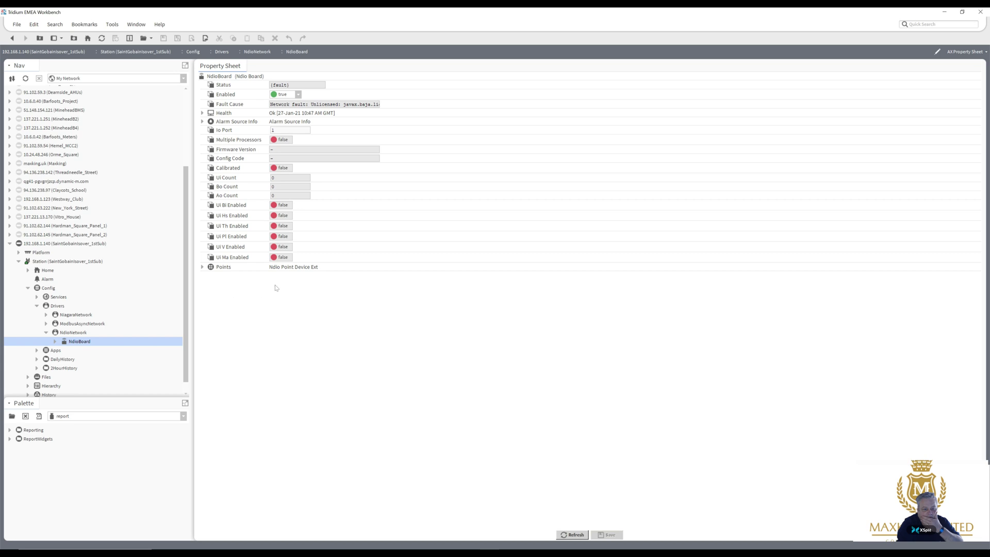
{"action": "left_click", "coordinate": [202, 267]}
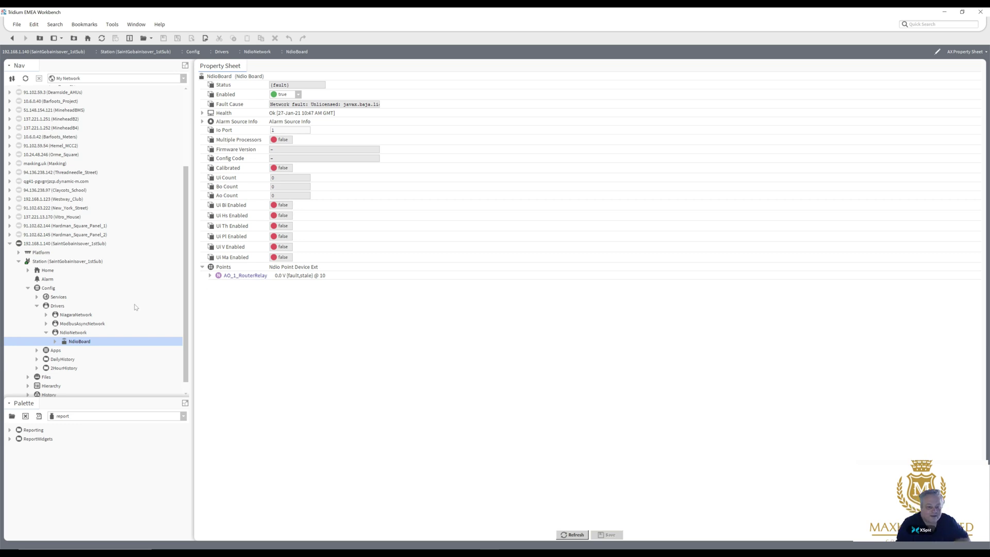
View the ModbusAsyncNetwork device list and collapse the NdioNetwork branch
{"action": "left_click", "coordinate": [86, 325]}
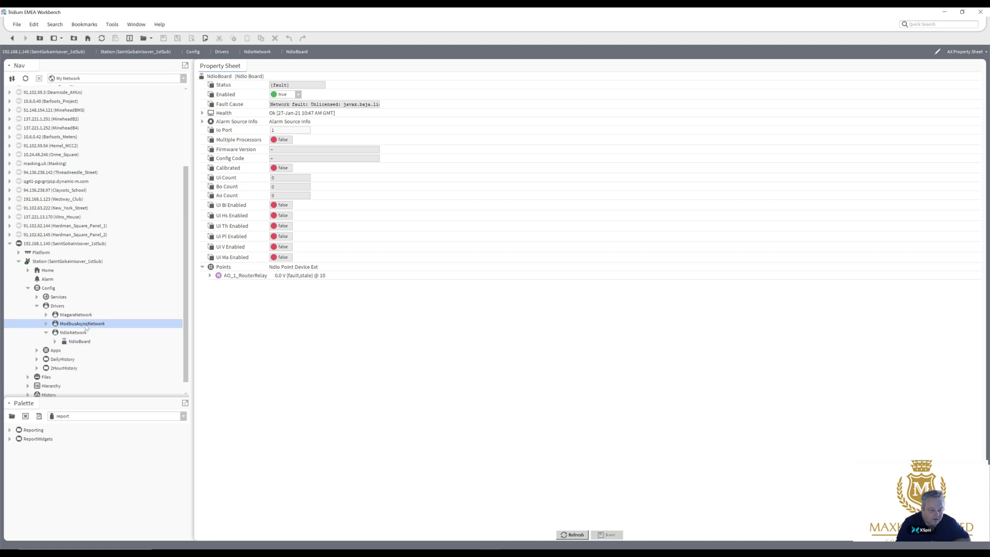
{"action": "double_click", "coordinate": [83, 323]}
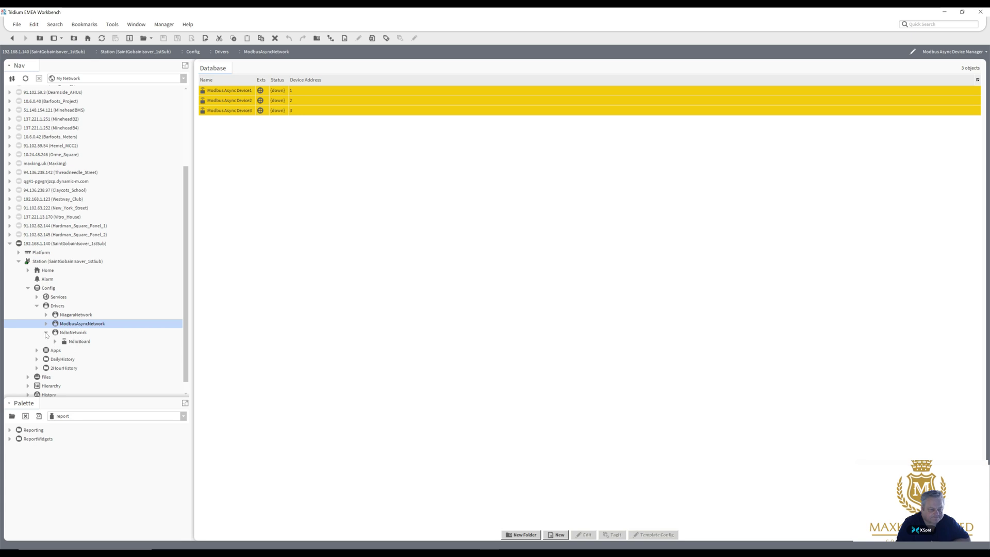
{"action": "left_click", "coordinate": [46, 332]}
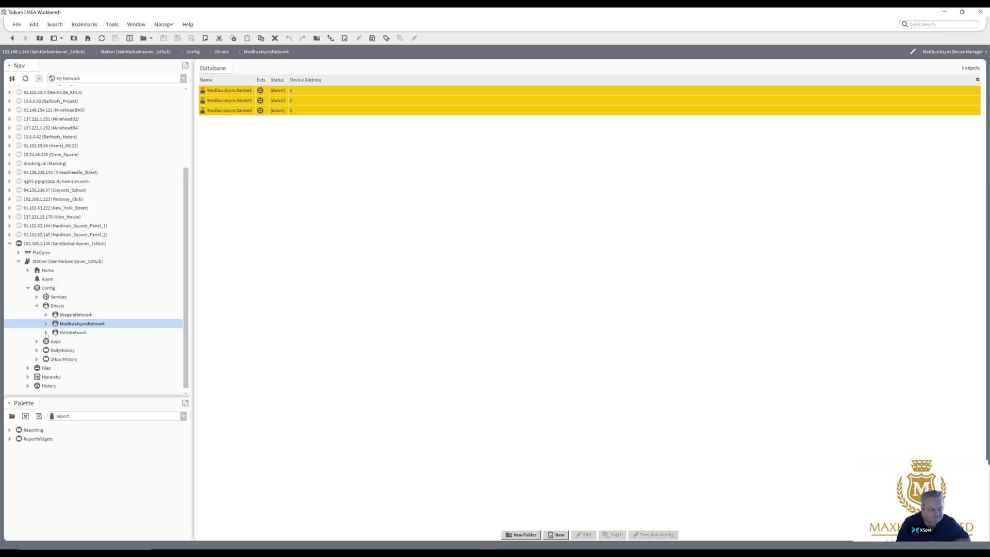